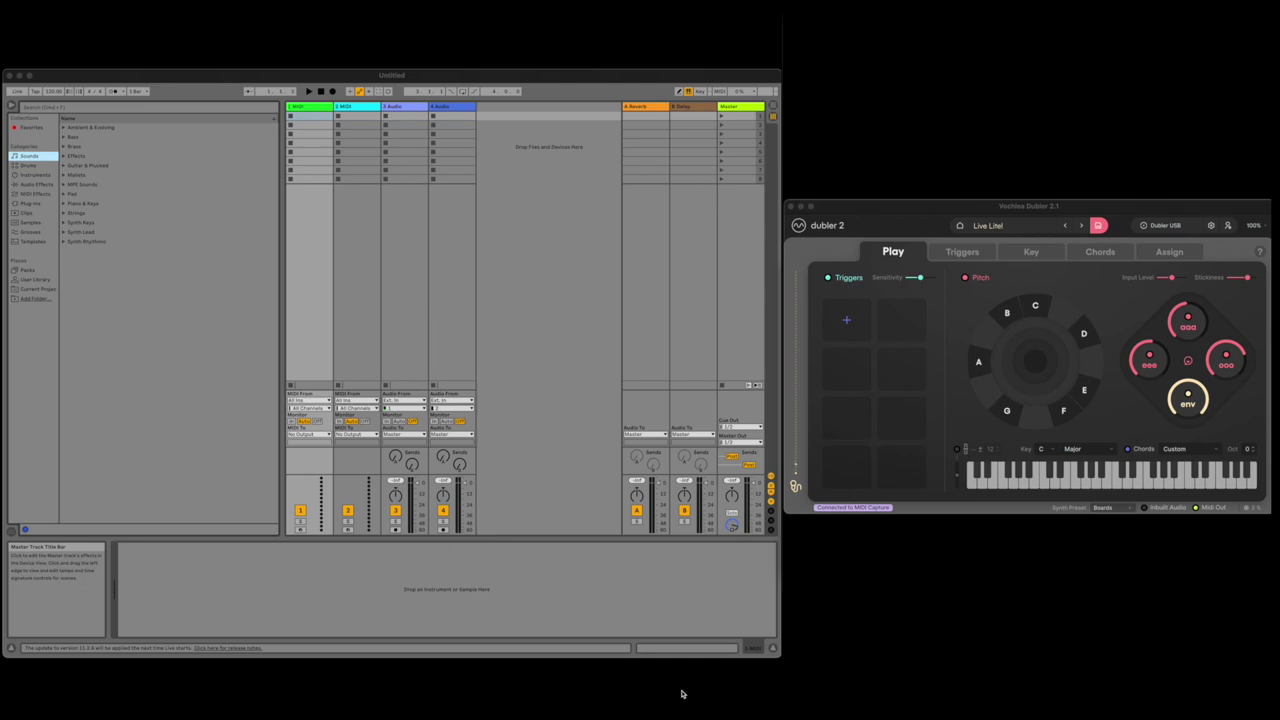
- Switch to Dubler 2 and open its audio input device setup
{"action": "mouse_move", "coordinate": [831, 12]}
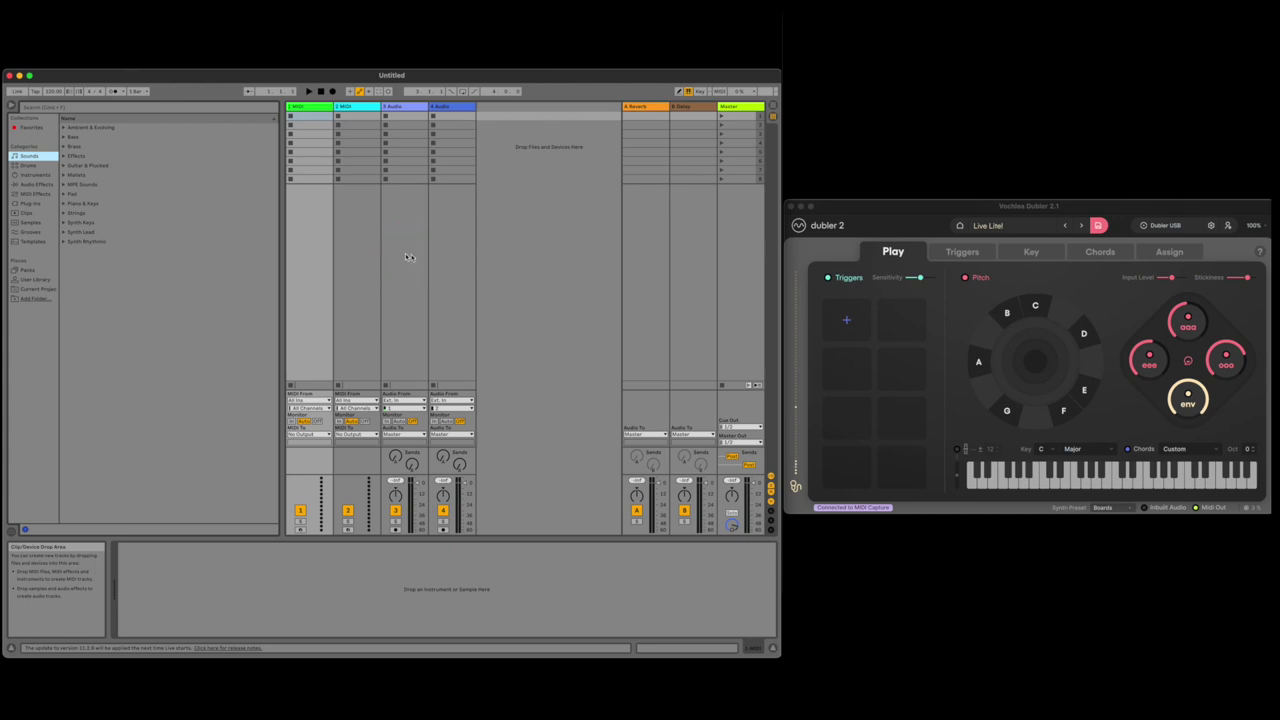
{"action": "mouse_move", "coordinate": [933, 700]}
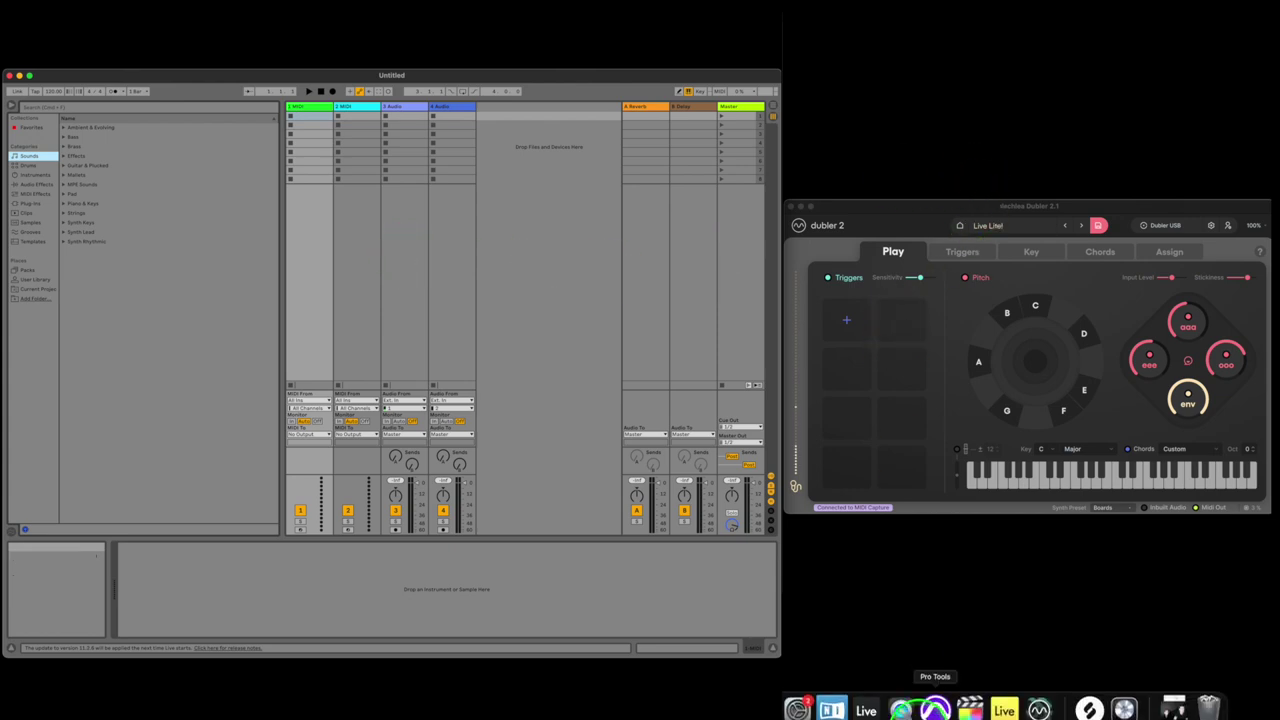
{"action": "left_click", "coordinate": [1039, 705]}
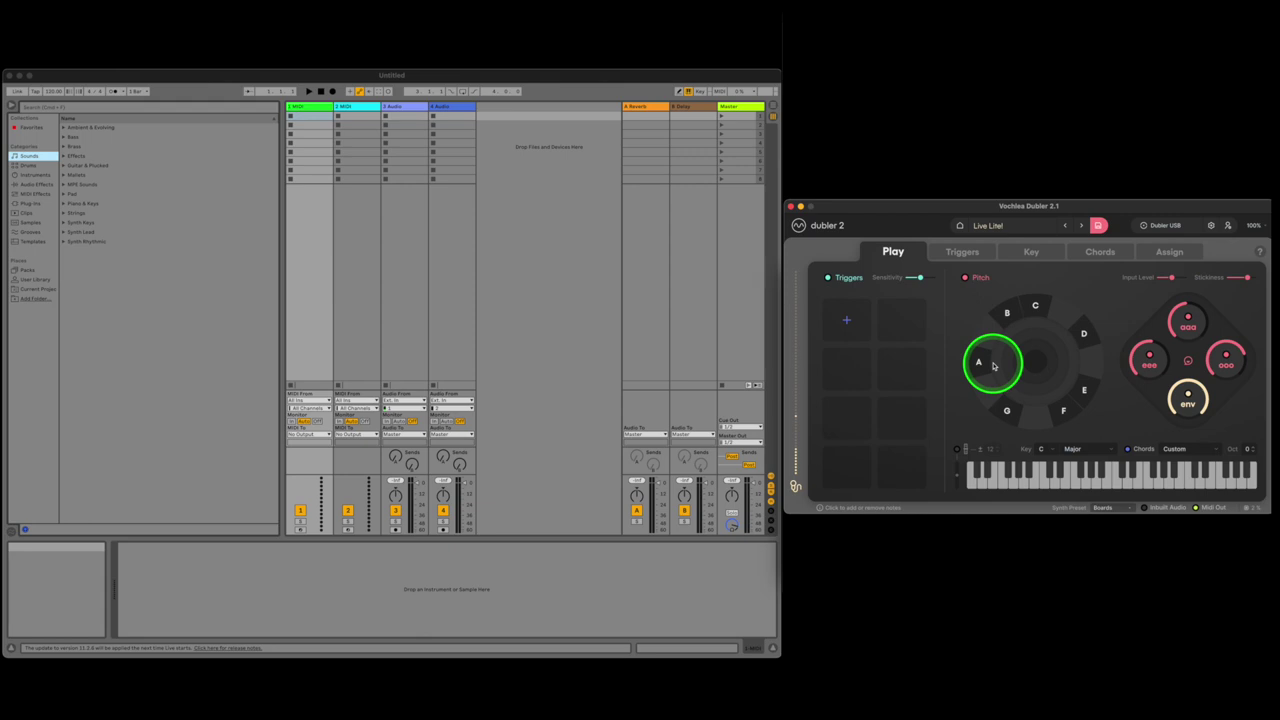
{"action": "left_click", "coordinate": [1163, 225]}
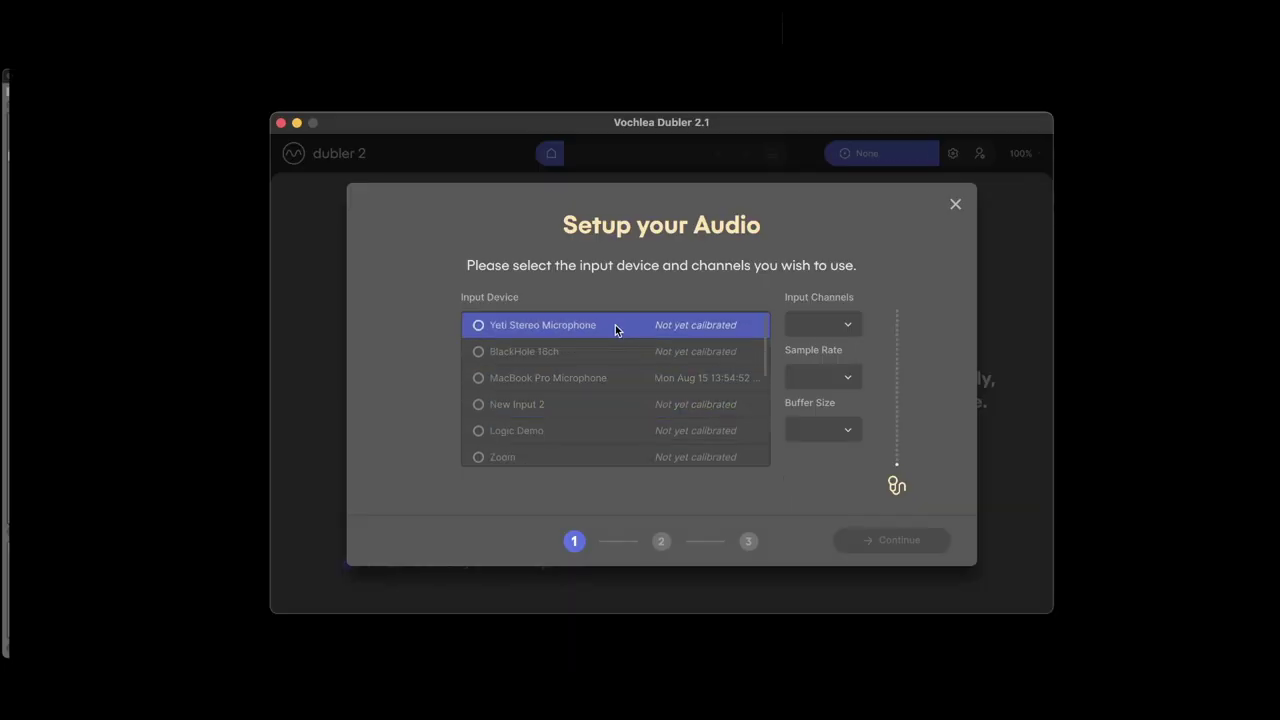
- Select the Yeti Stereo Microphone as the input device, continue to the output device choice, and close the audio setup
{"action": "left_click", "coordinate": [615, 325]}
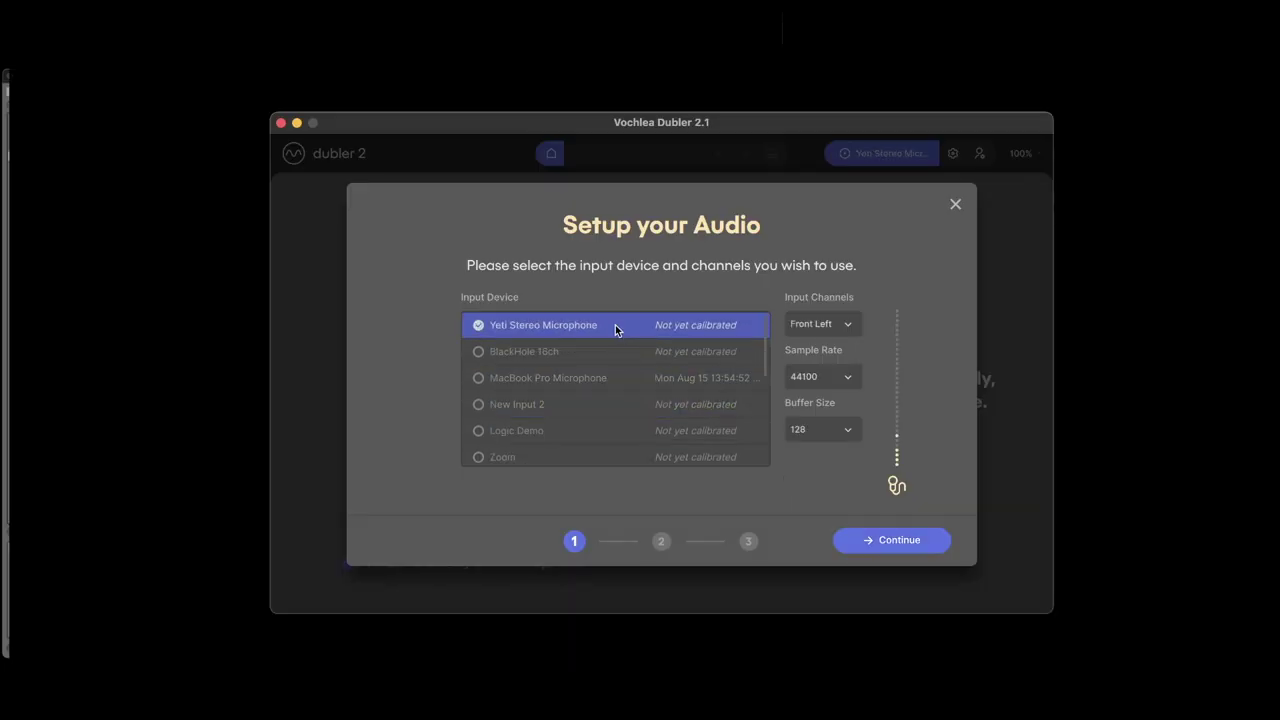
{"action": "left_click", "coordinate": [872, 541]}
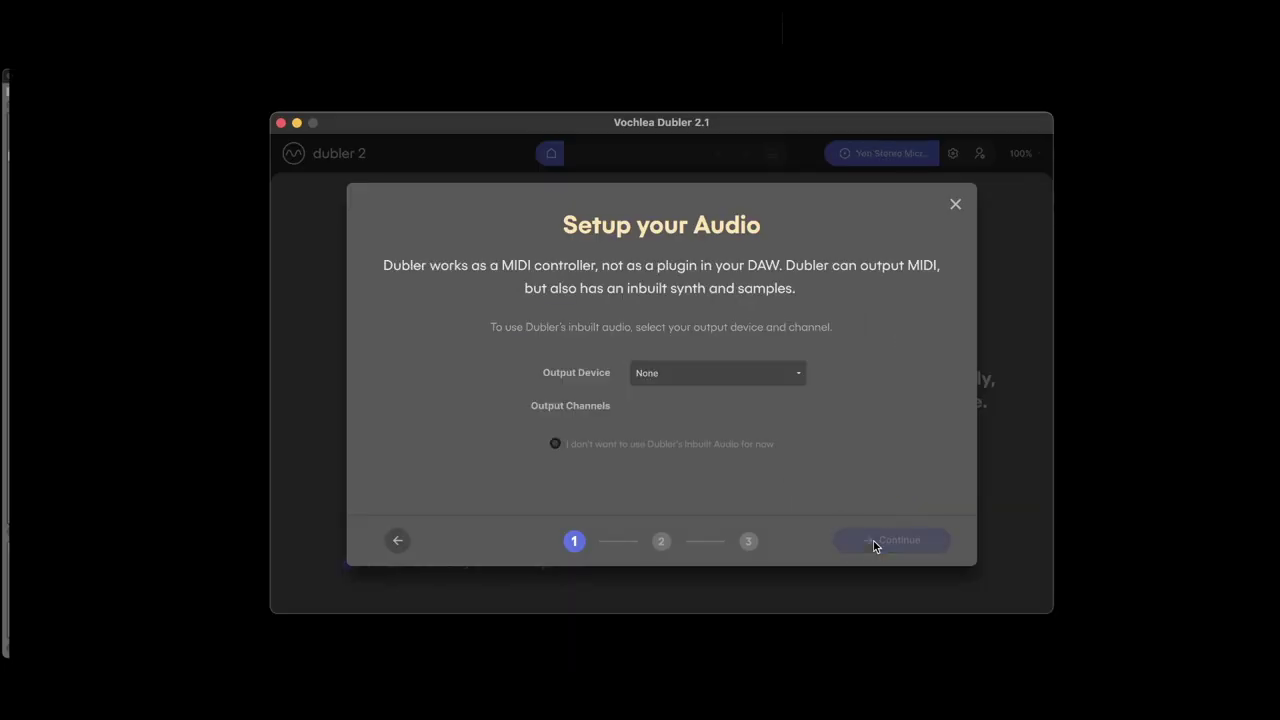
{"action": "left_click", "coordinate": [762, 378]}
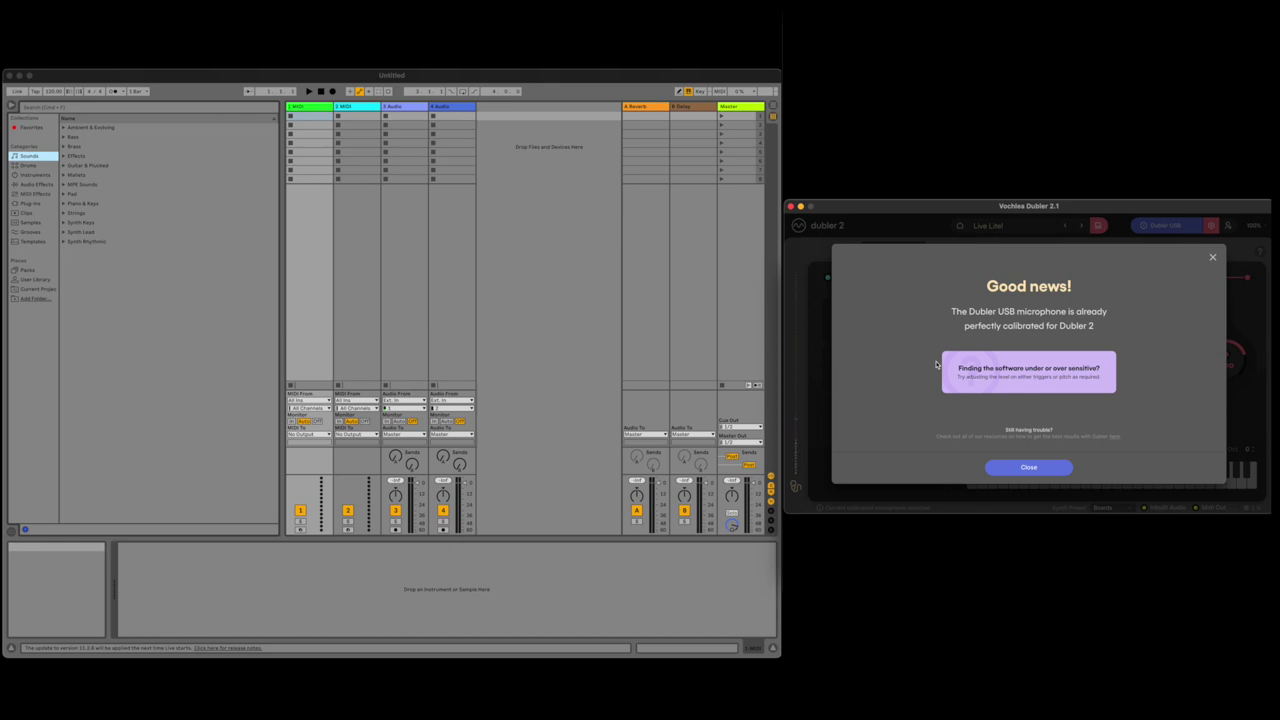
{"action": "left_click", "coordinate": [1213, 259]}
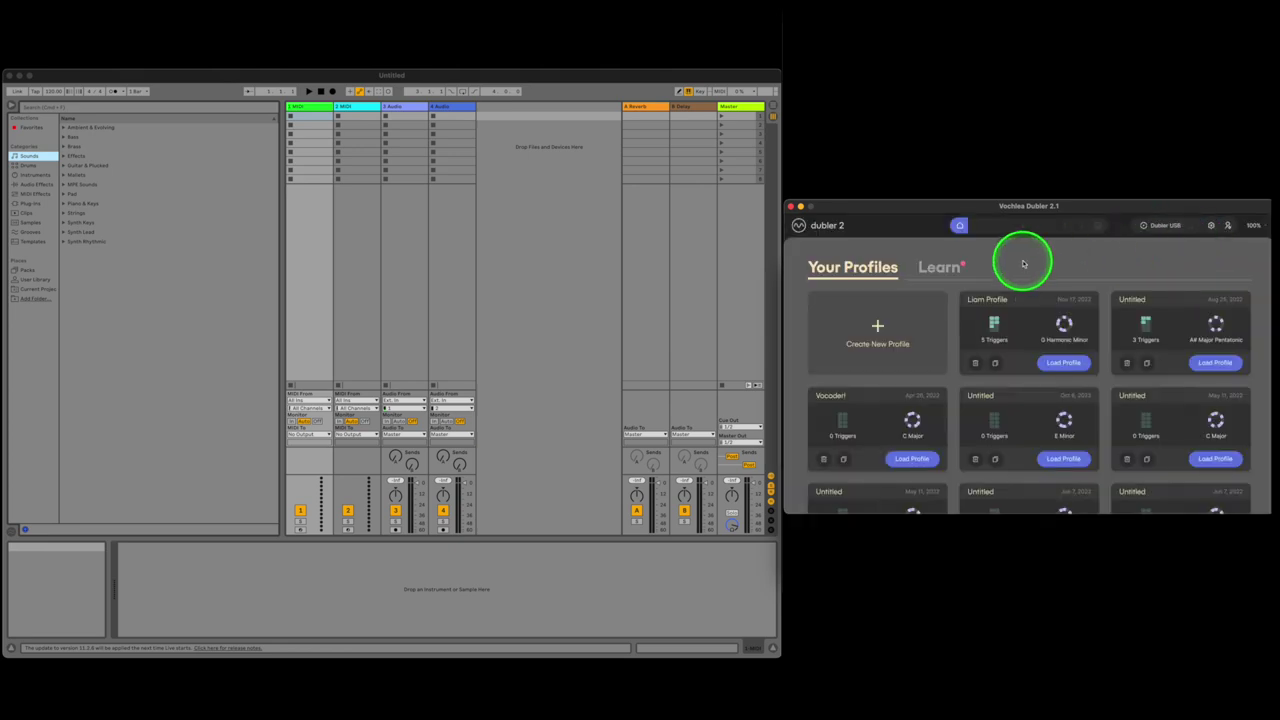
- Create a new Dubler profile
{"action": "left_click", "coordinate": [873, 340]}
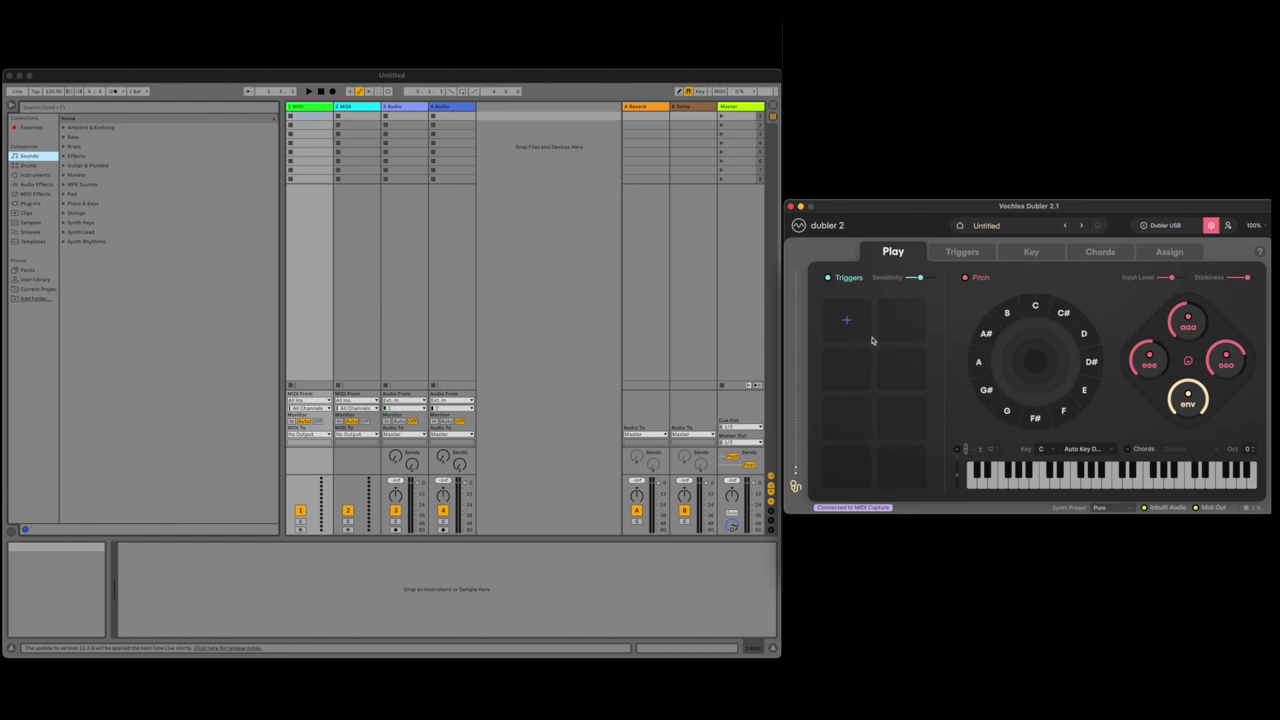
{"action": "left_click", "coordinate": [941, 393]}
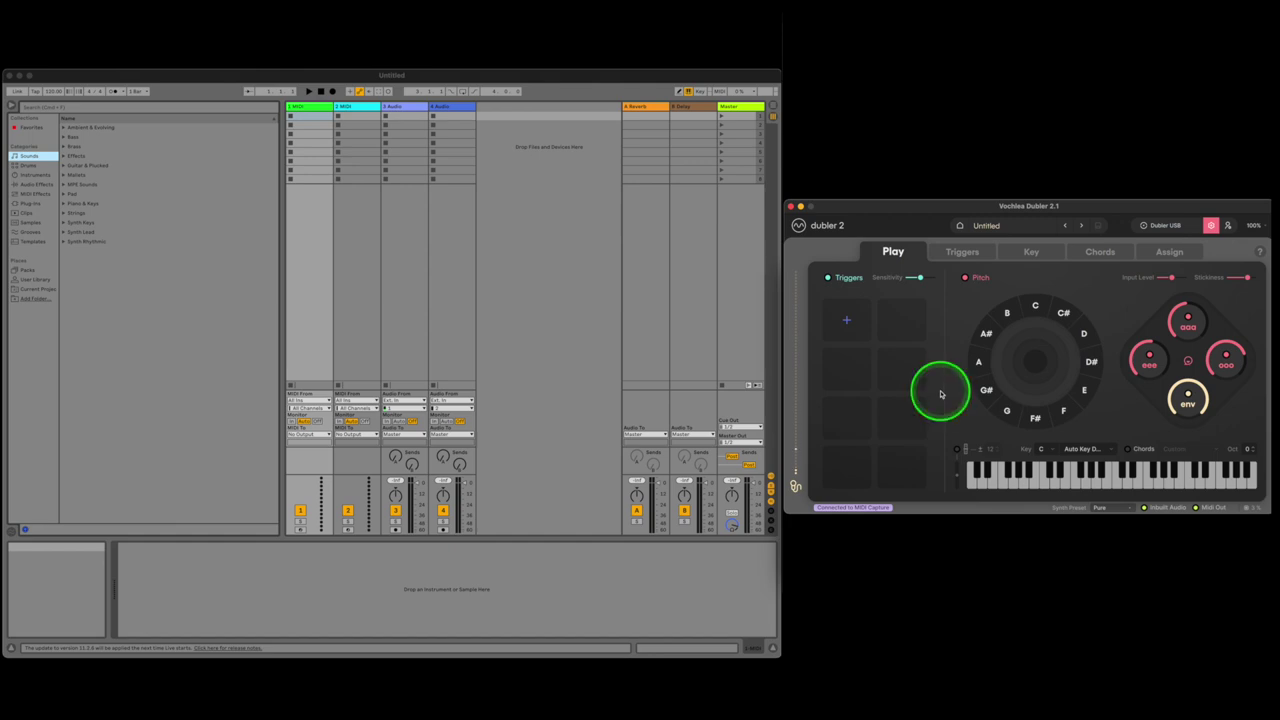
- View the available synth presets without changing the preset, and turn off Dubler's inbuilt audio
{"action": "left_click", "coordinate": [1096, 507]}
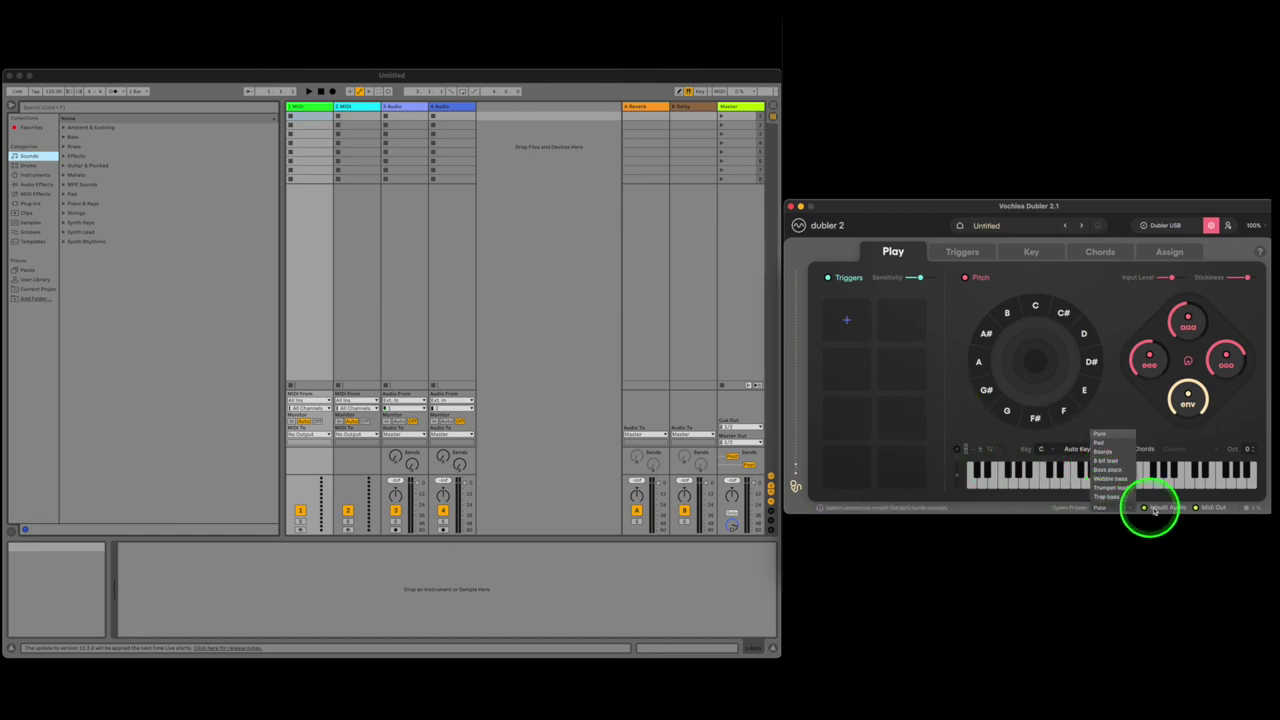
{"action": "left_click", "coordinate": [1064, 508]}
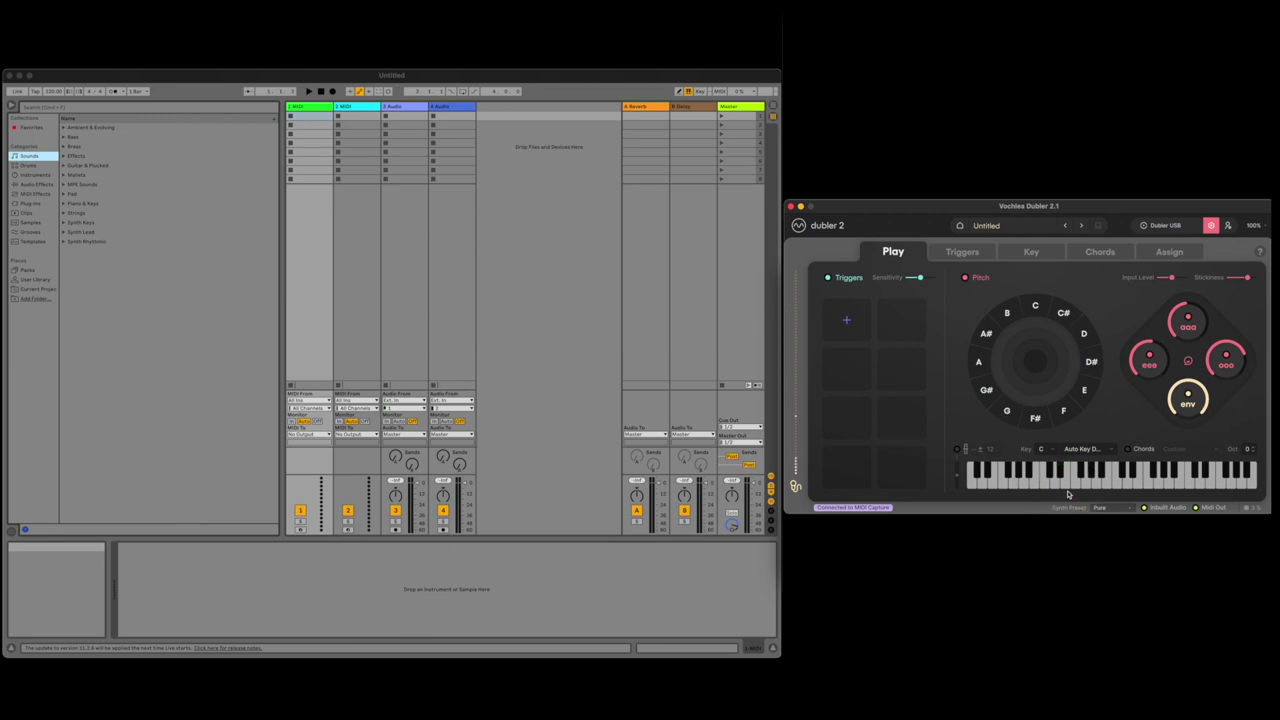
{"action": "left_click", "coordinate": [1145, 508]}
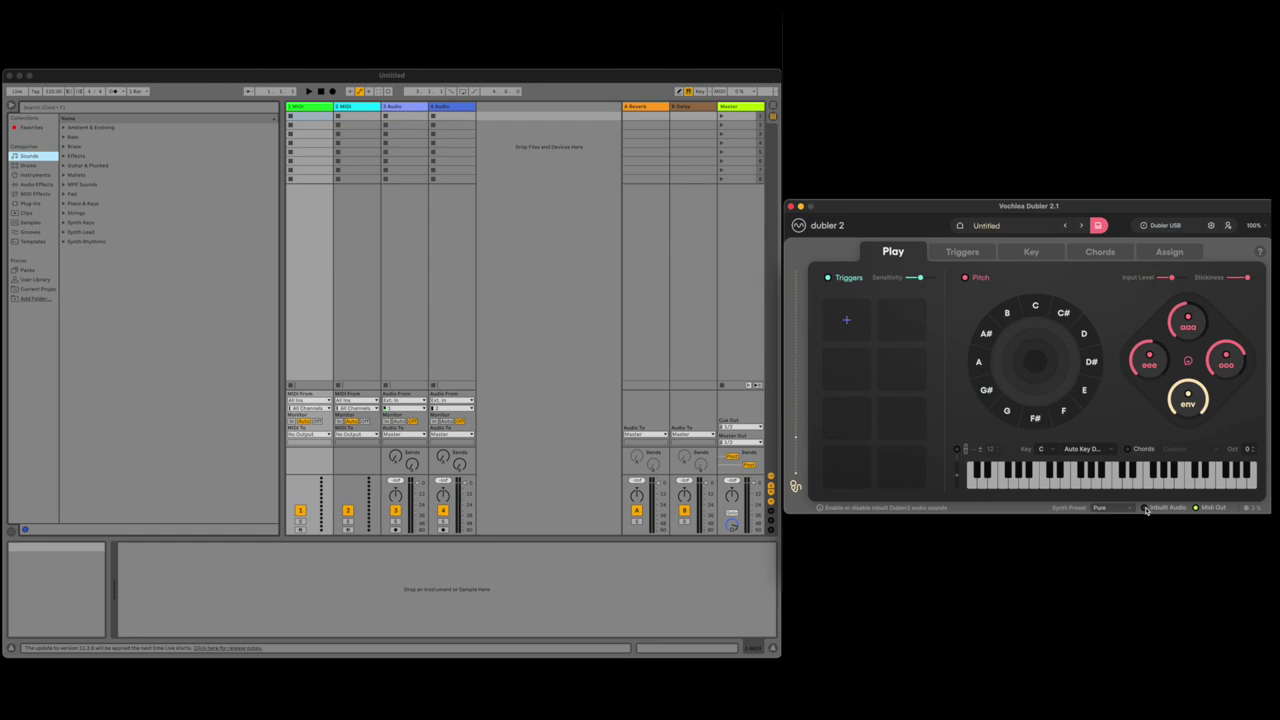
{"action": "left_click", "coordinate": [1123, 488]}
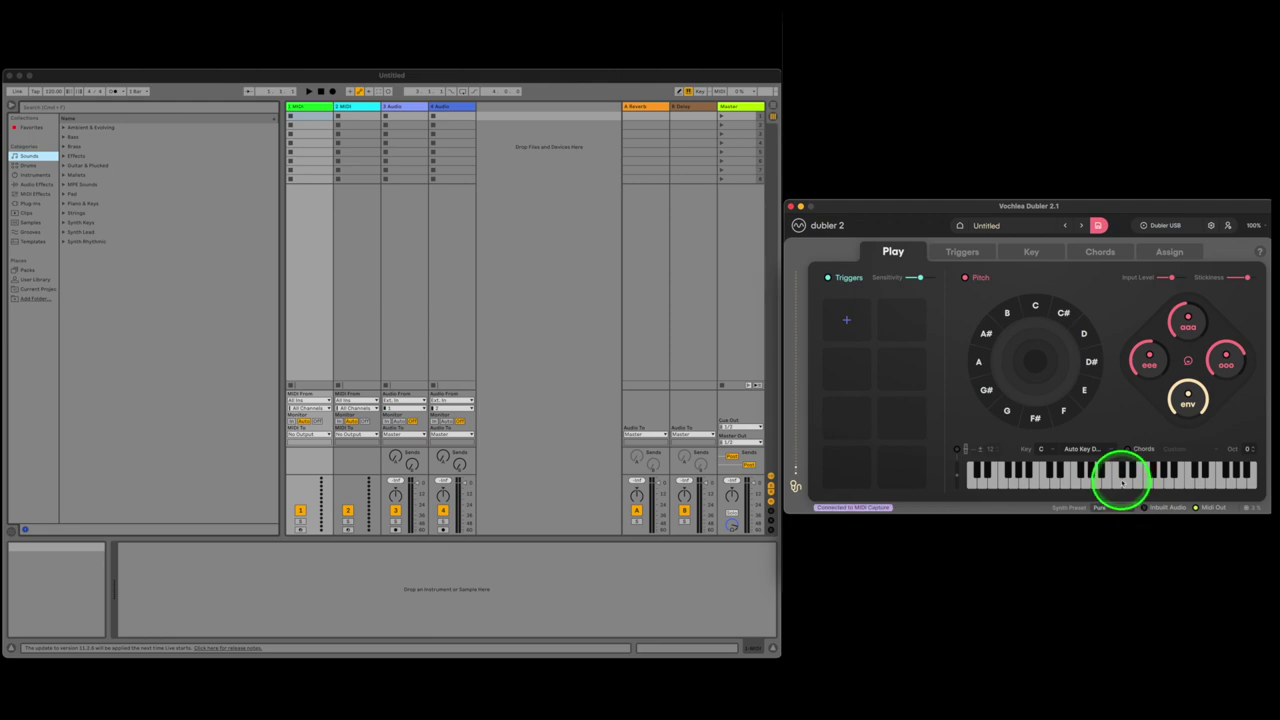
{"action": "left_click", "coordinate": [1128, 485]}
{"action": "left_click", "coordinate": [1129, 485]}
- Switch to Ableton Live and enable Remote for the Dubler 2 MIDI input in its preferences
{"action": "left_click", "coordinate": [137, 177]}
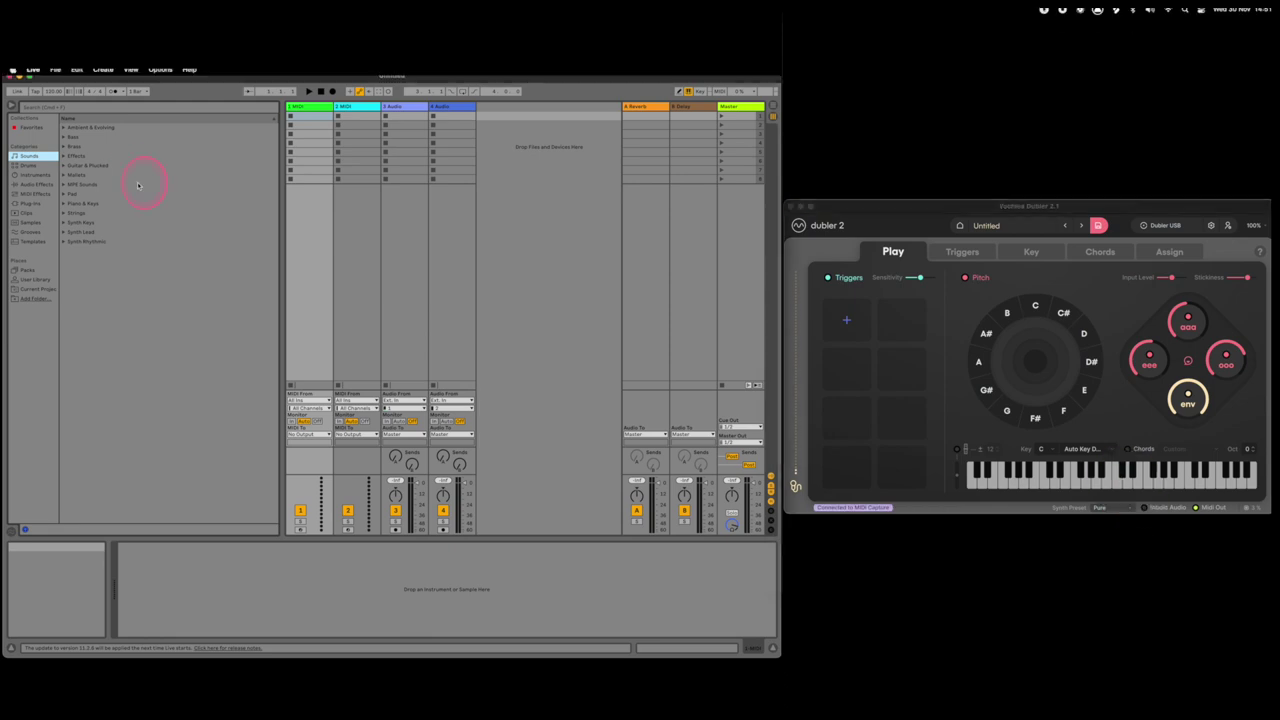
{"action": "left_click", "coordinate": [50, 74]}
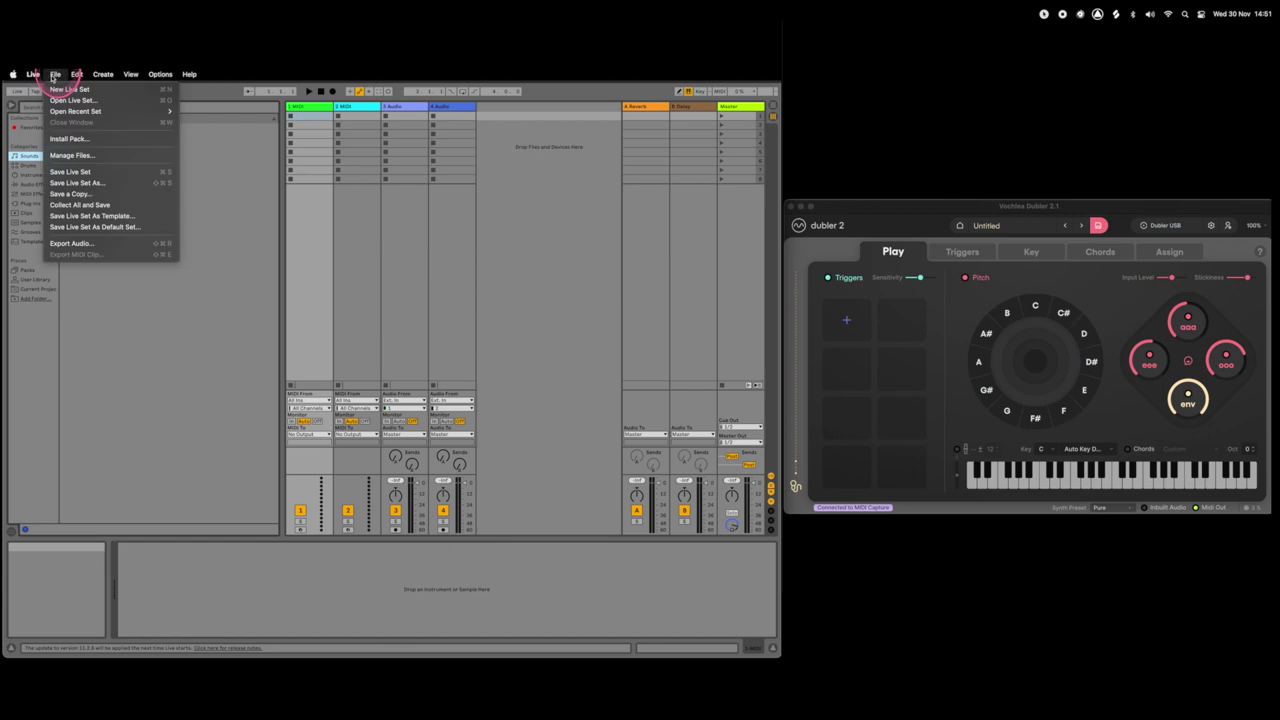
{"action": "left_click", "coordinate": [33, 74]}
{"action": "left_click", "coordinate": [44, 105]}
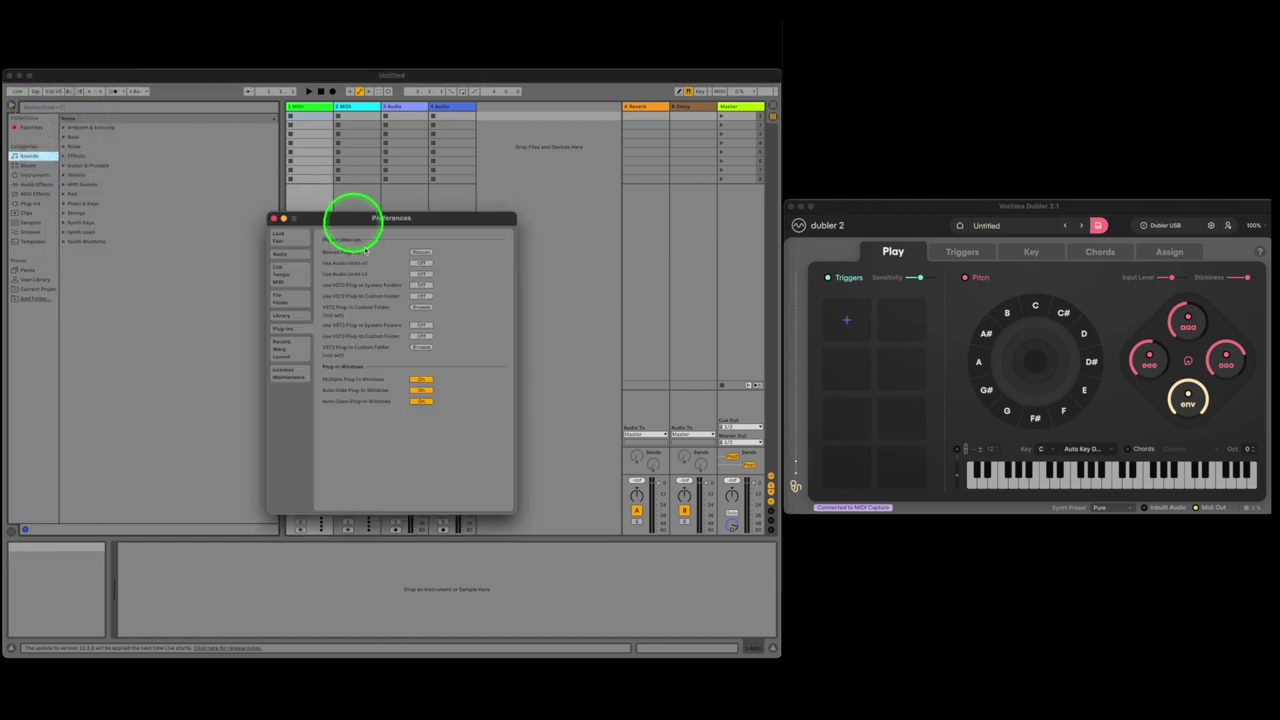
{"action": "left_click", "coordinate": [295, 282]}
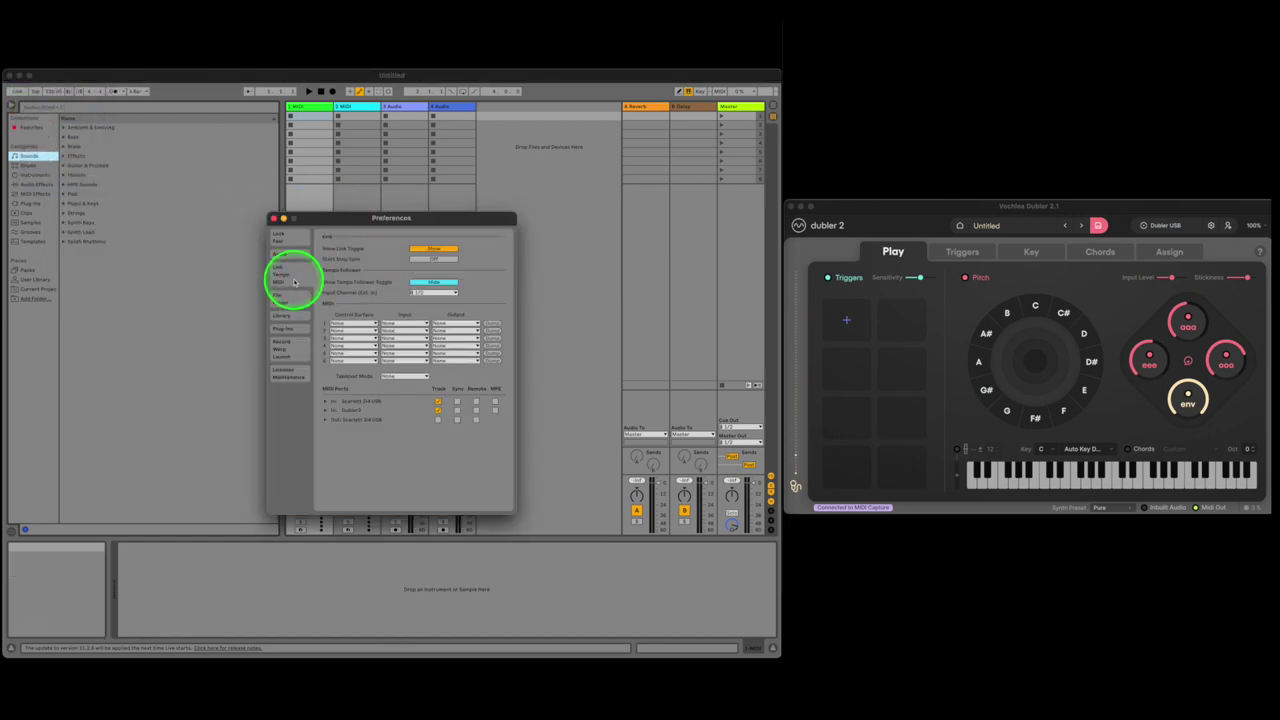
{"action": "left_click", "coordinate": [476, 410]}
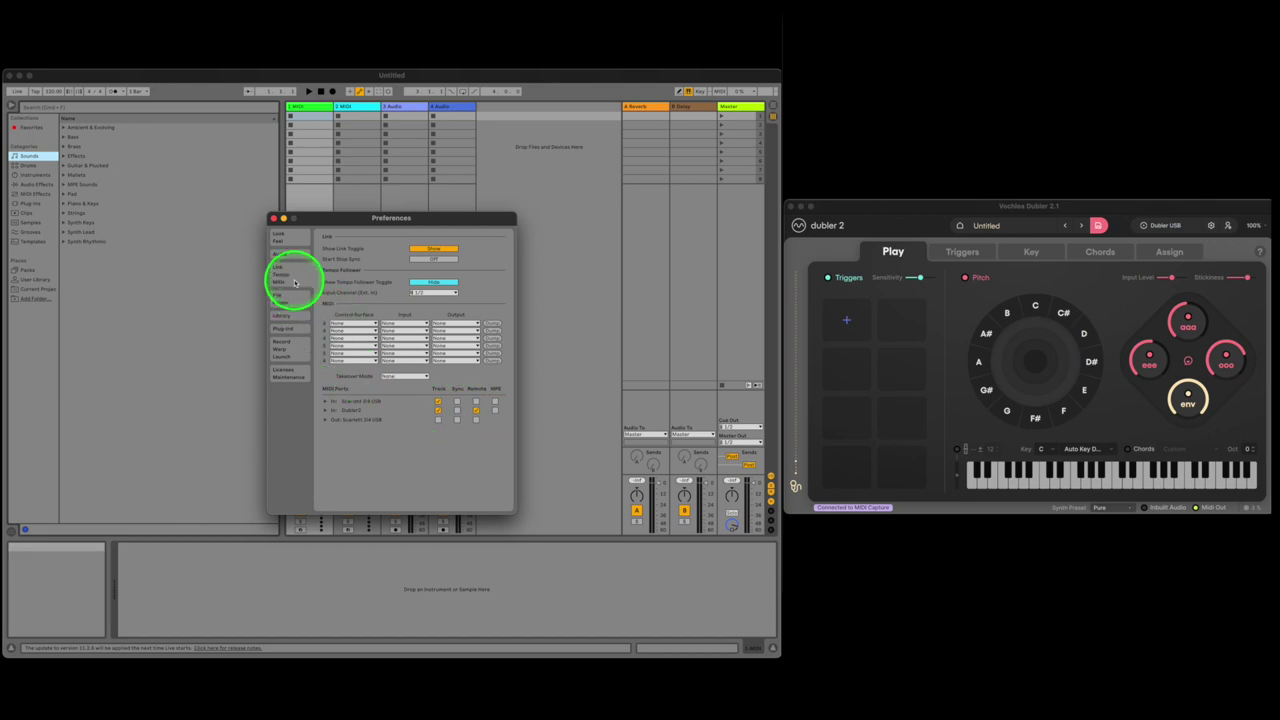
- Enable the VST3 plug-in system folders, set the audio buffer size to 128 samples, and close the preferences
{"action": "left_click", "coordinate": [285, 330]}
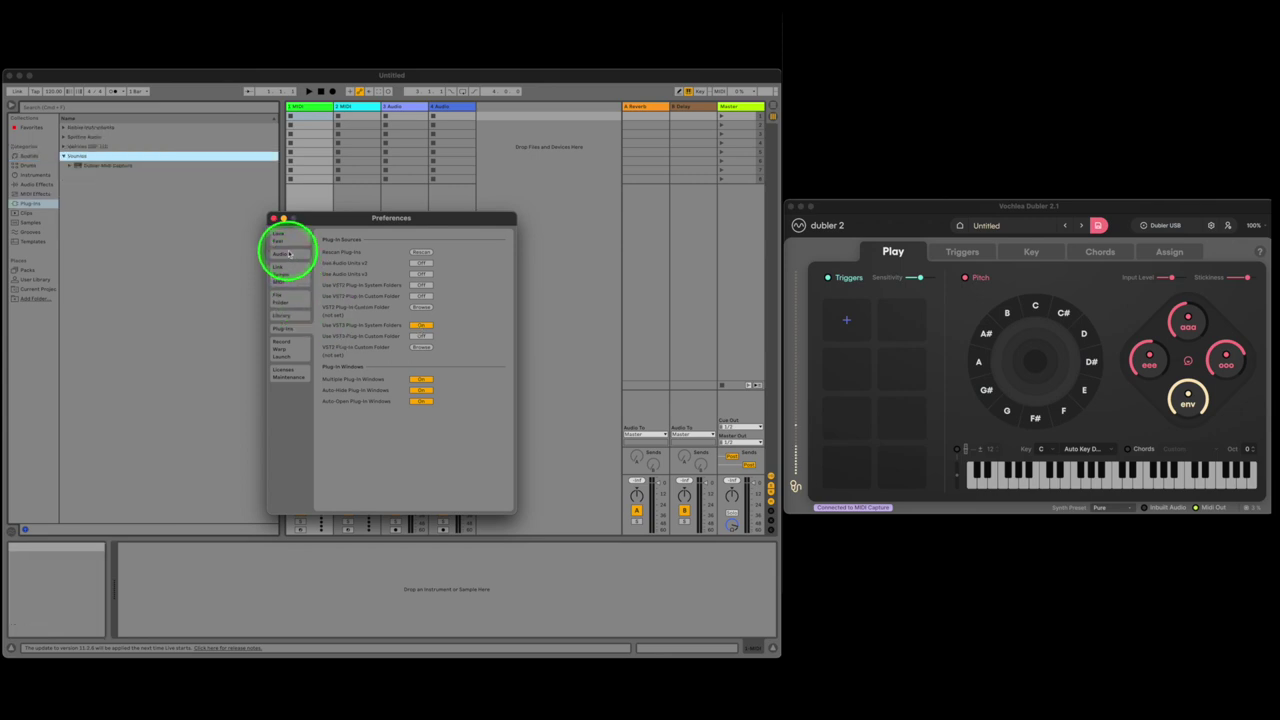
{"action": "left_click", "coordinate": [289, 256]}
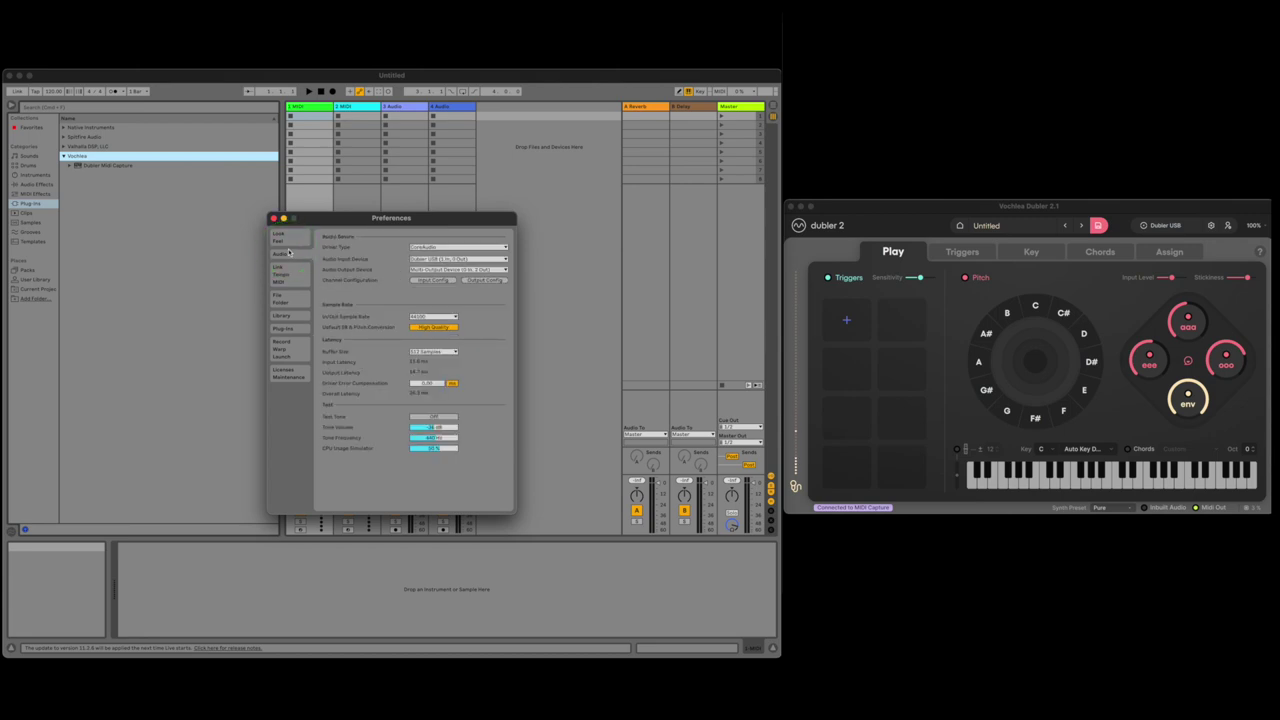
{"action": "left_click", "coordinate": [288, 252]}
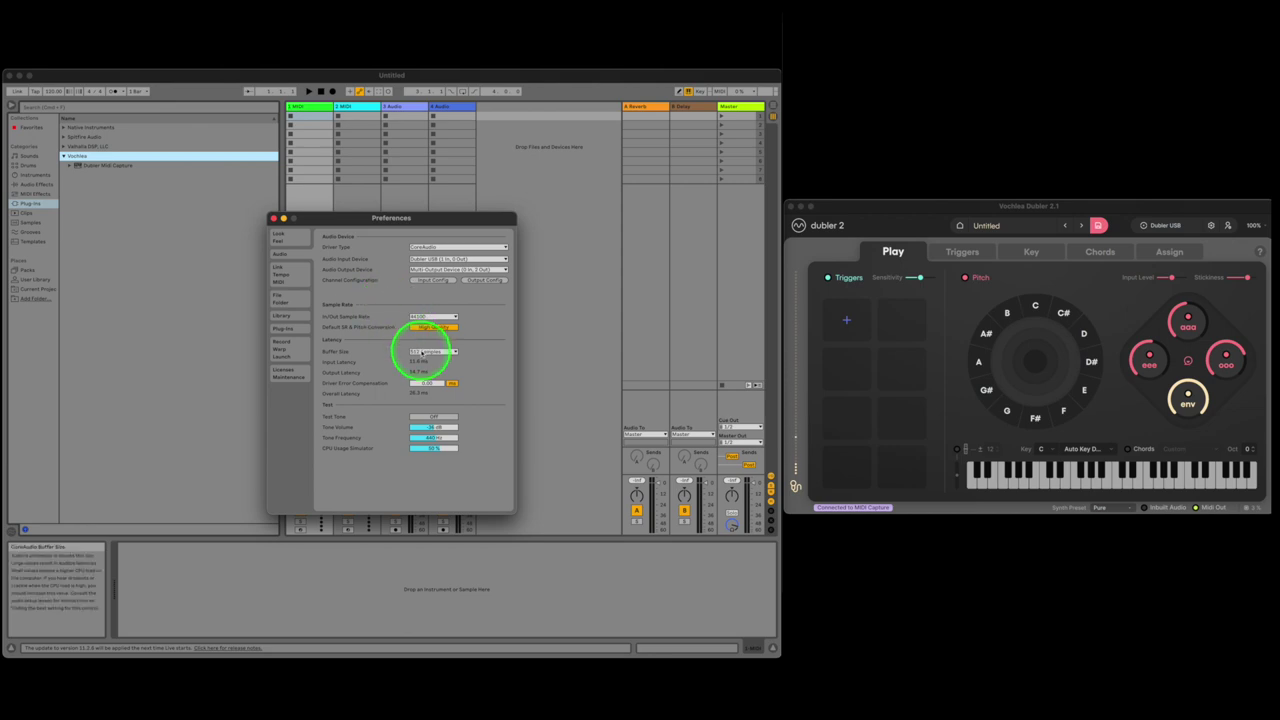
{"action": "left_click", "coordinate": [425, 352]}
{"action": "left_click", "coordinate": [419, 373]}
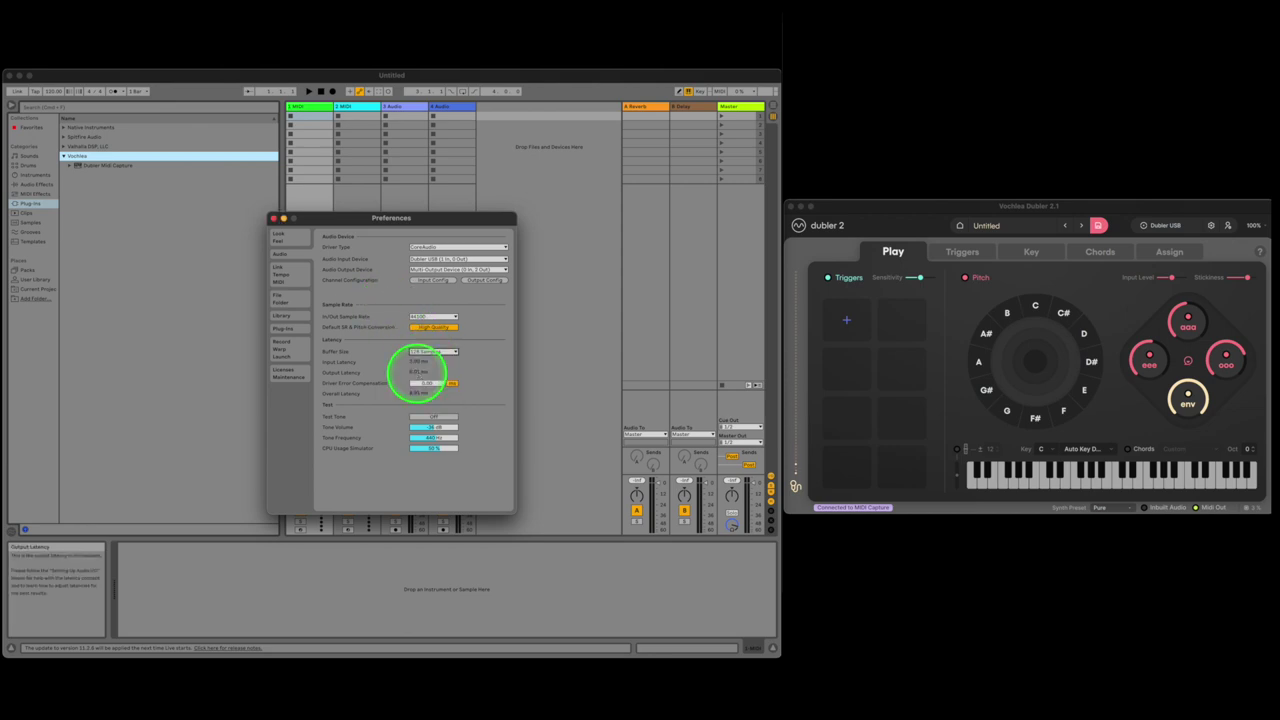
{"action": "left_click", "coordinate": [417, 375]}
{"action": "left_click", "coordinate": [417, 375]}
{"action": "left_click", "coordinate": [278, 247]}
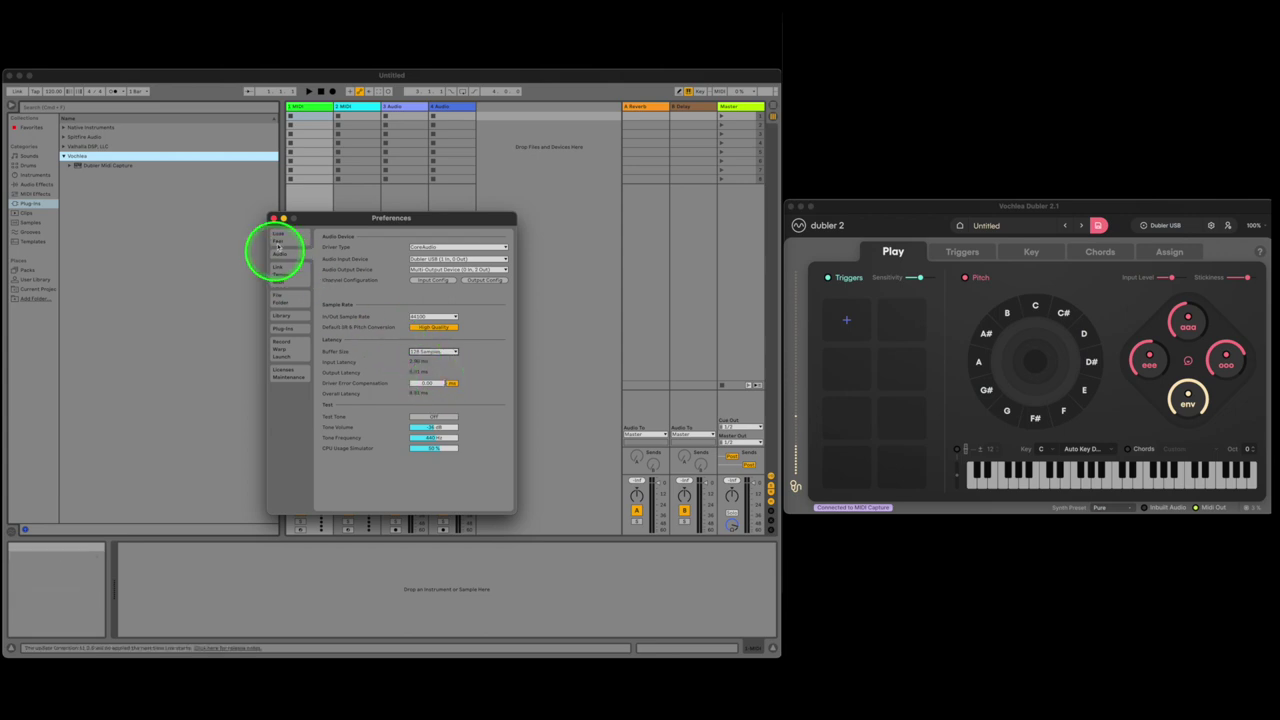
{"action": "left_click", "coordinate": [274, 218]}
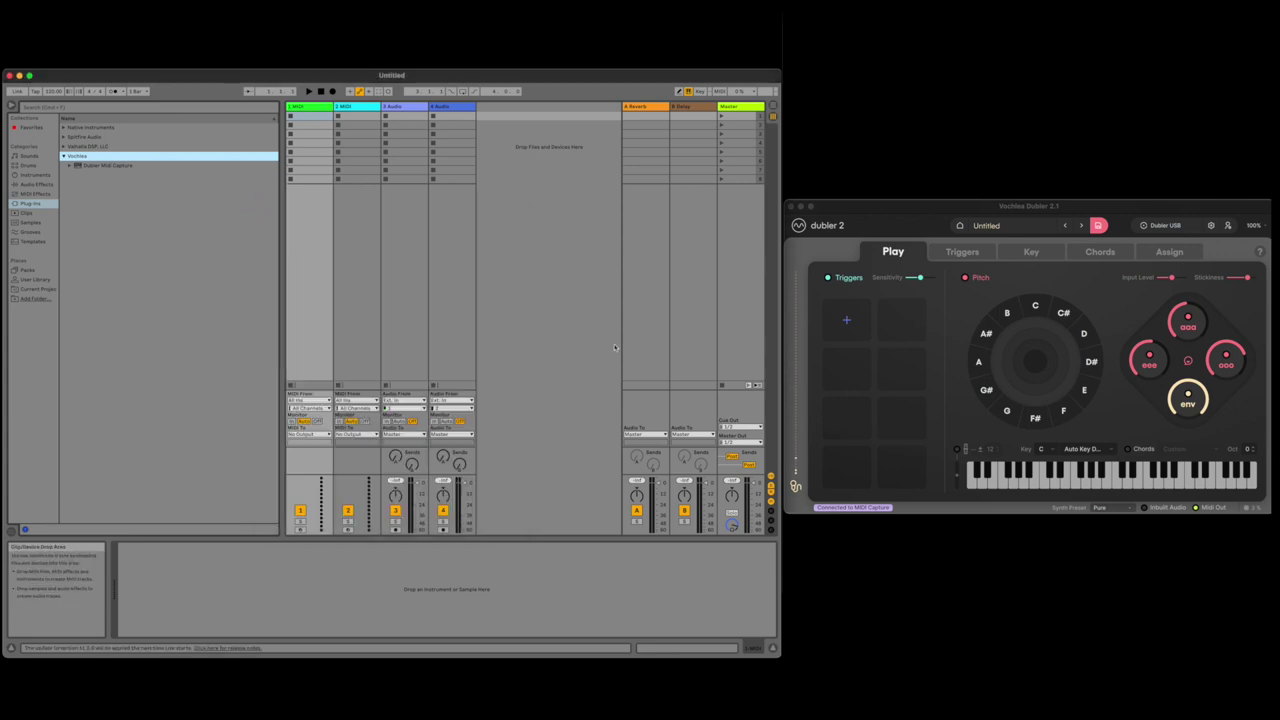
- Show the Arrangement View and delete the two audio tracks, keeping only the two MIDI tracks
{"action": "key", "text": "Tab"}
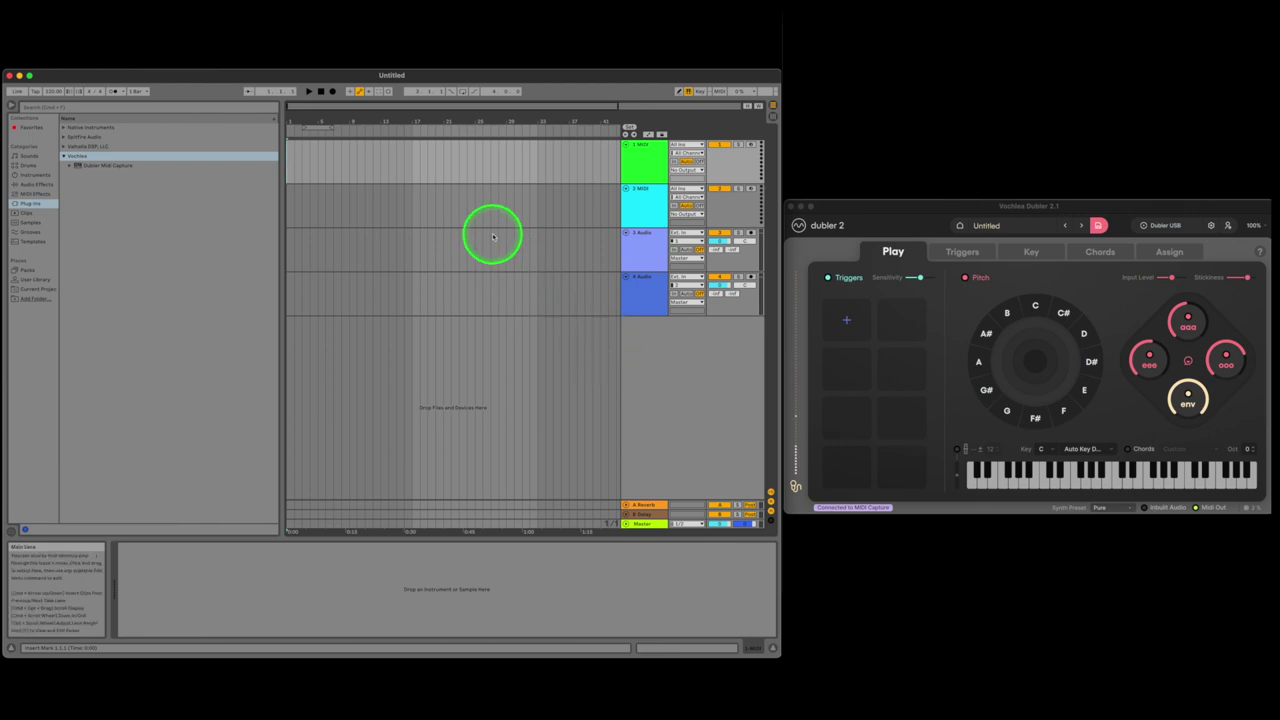
{"action": "mouse_move", "coordinate": [492, 235]}
{"action": "left_mouse_down"}
{"action": "mouse_move", "coordinate": [514, 217]}
{"action": "mouse_move", "coordinate": [543, 222]}
{"action": "left_mouse_up"}
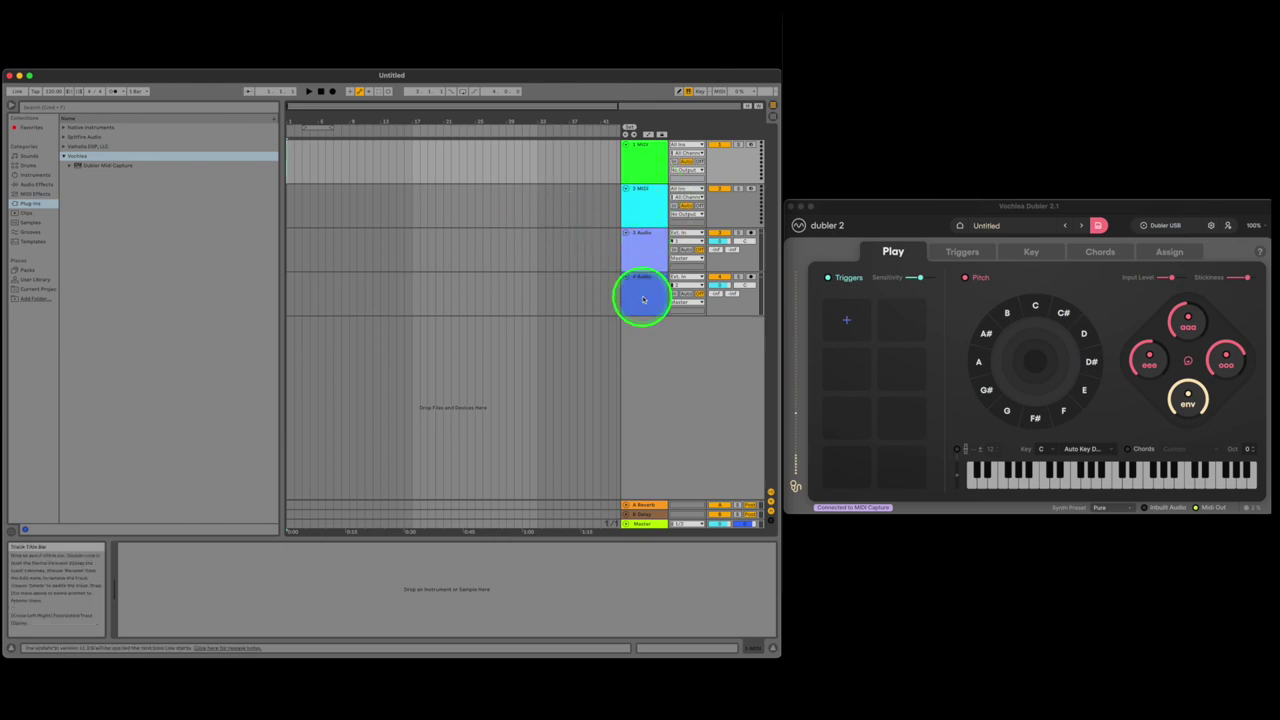
{"action": "left_click_drag", "start_coordinate": [648, 211], "coordinate": [651, 177]}
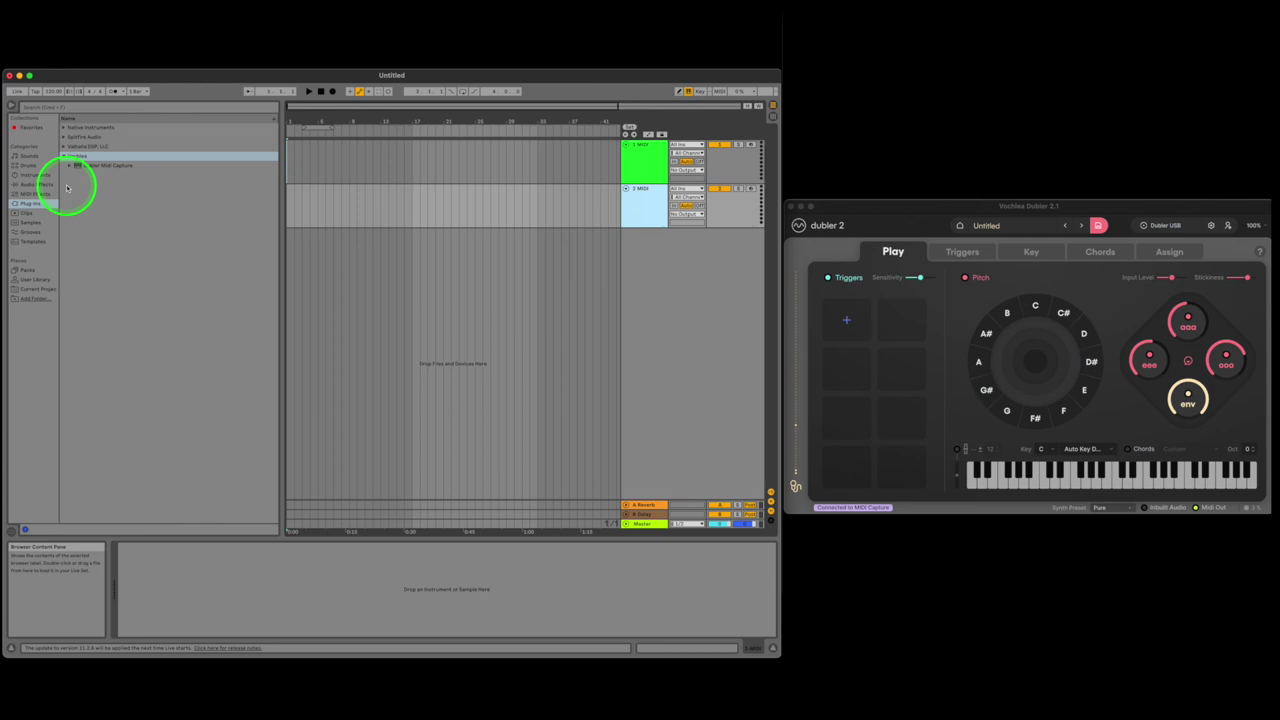
- Browse the instrument racks and audition several brass presets, including Basic Synth Brass and Poly Synth Brass
{"action": "left_click", "coordinate": [28, 157]}
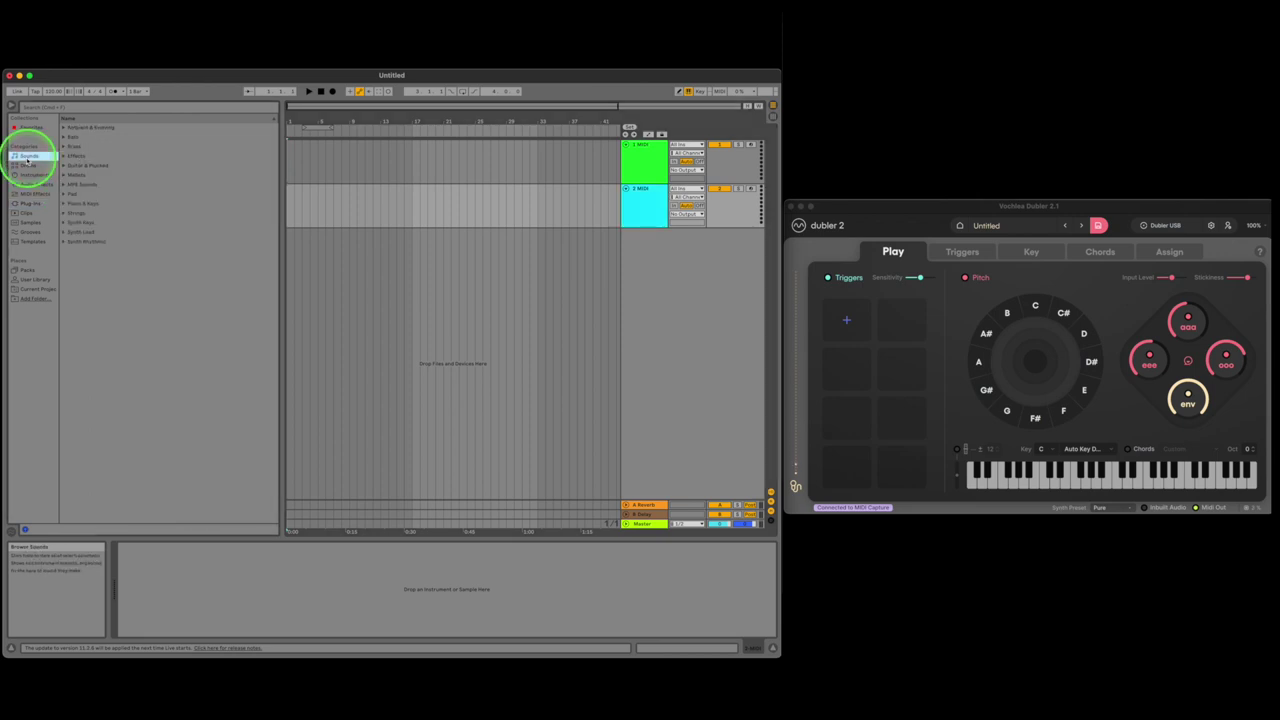
{"action": "left_click", "coordinate": [40, 175]}
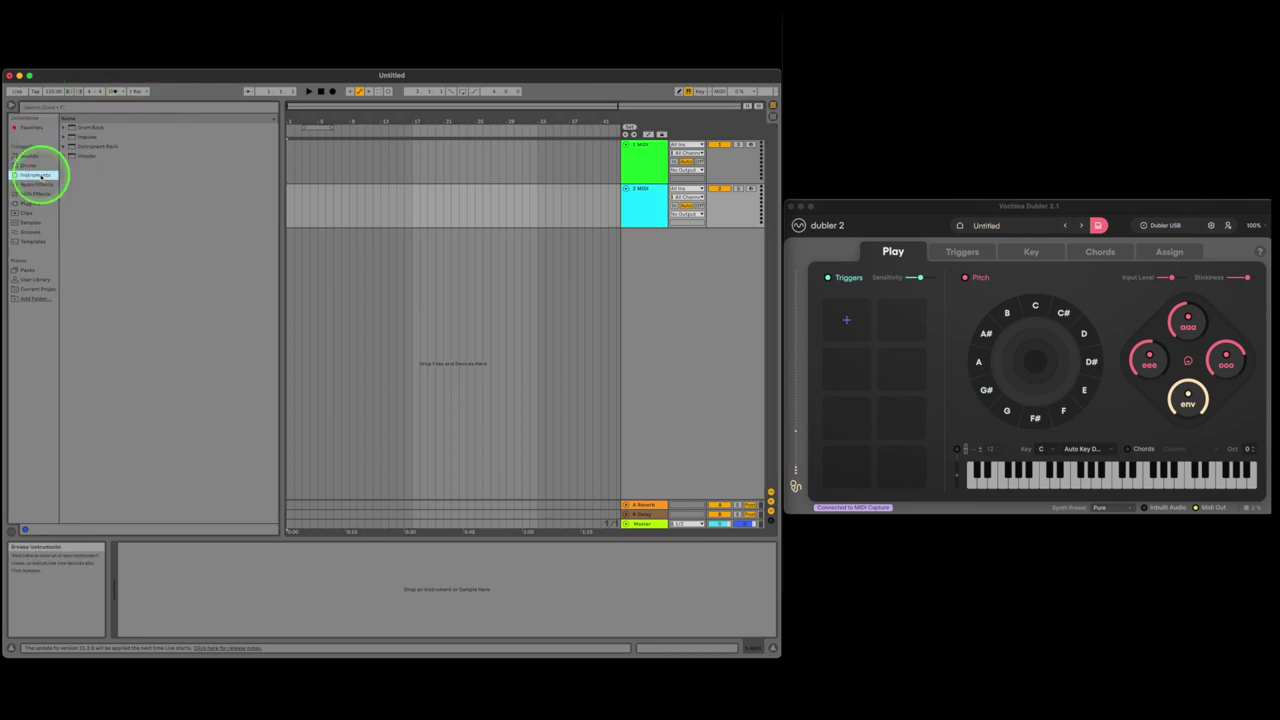
{"action": "left_click", "coordinate": [64, 147]}
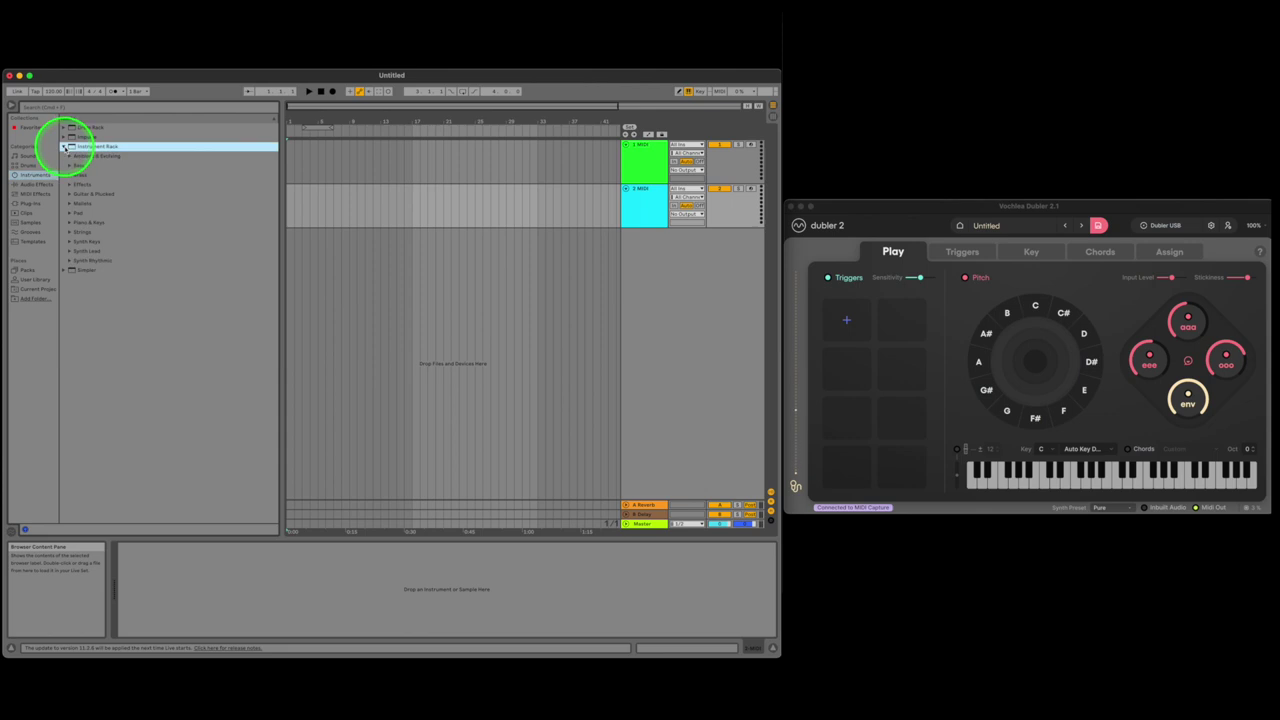
{"action": "left_click", "coordinate": [70, 175]}
{"action": "left_click", "coordinate": [103, 194]}
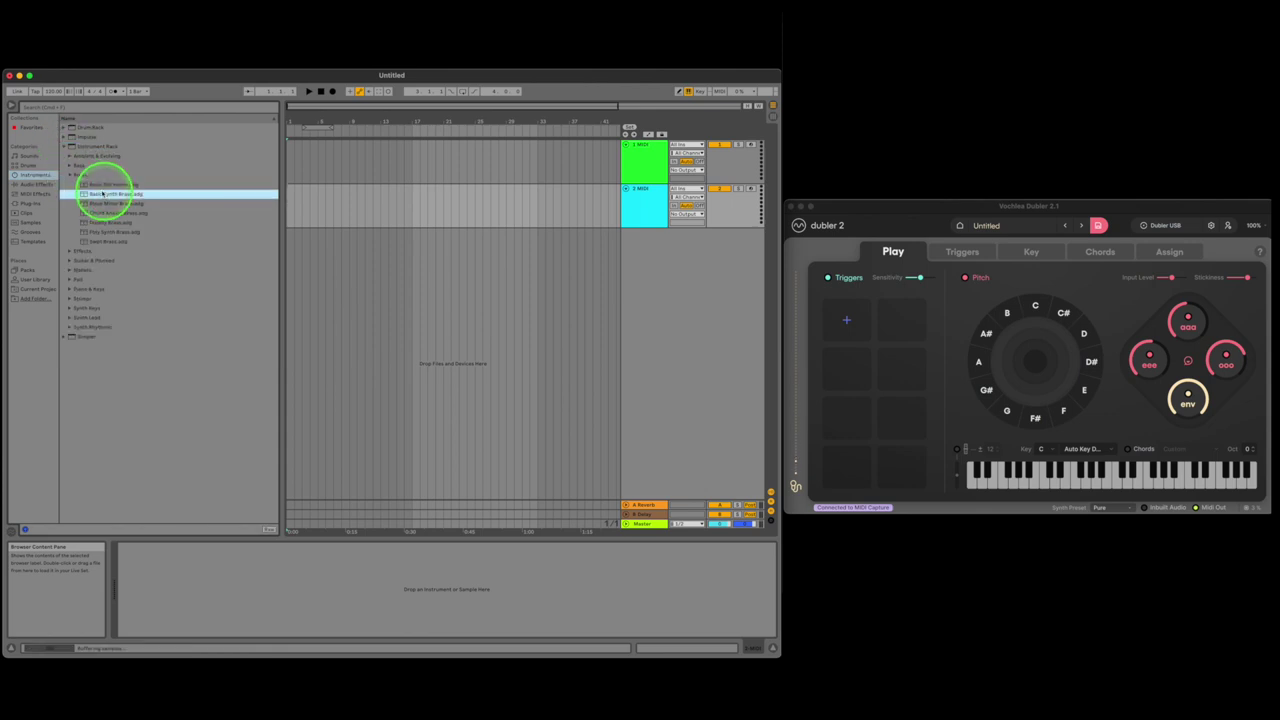
{"action": "left_click", "coordinate": [104, 222]}
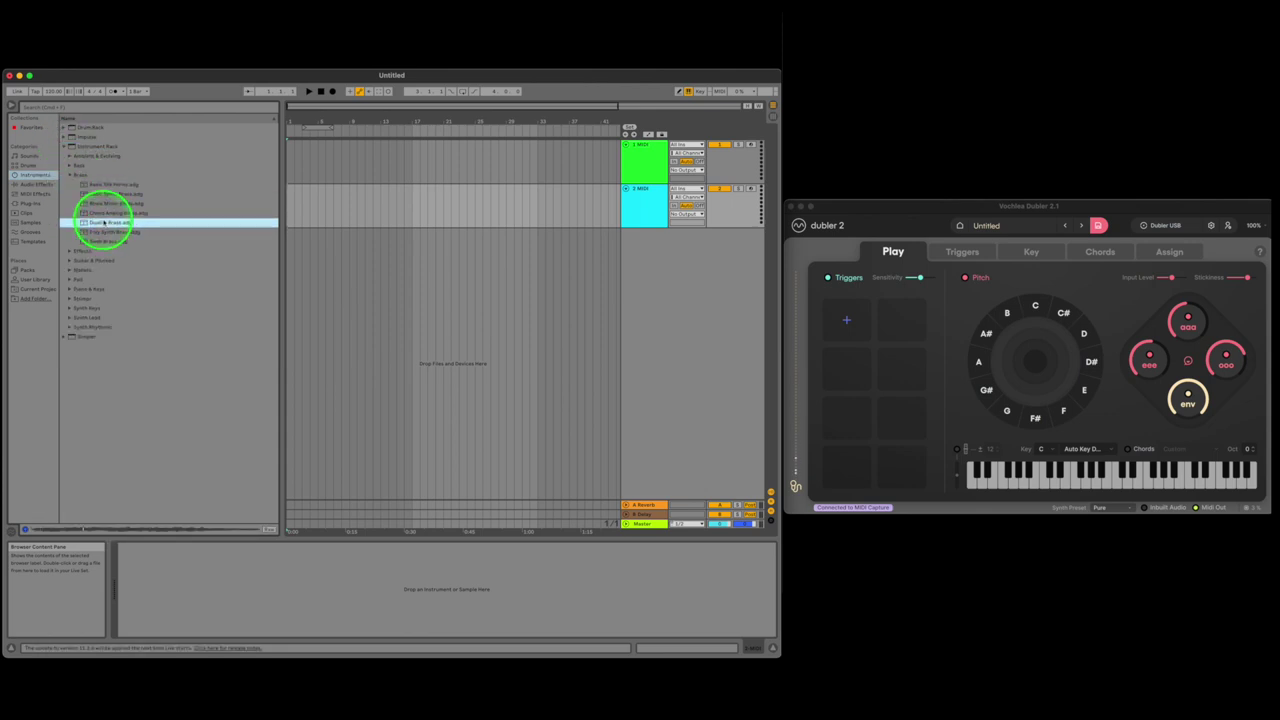
{"action": "left_click", "coordinate": [104, 232]}
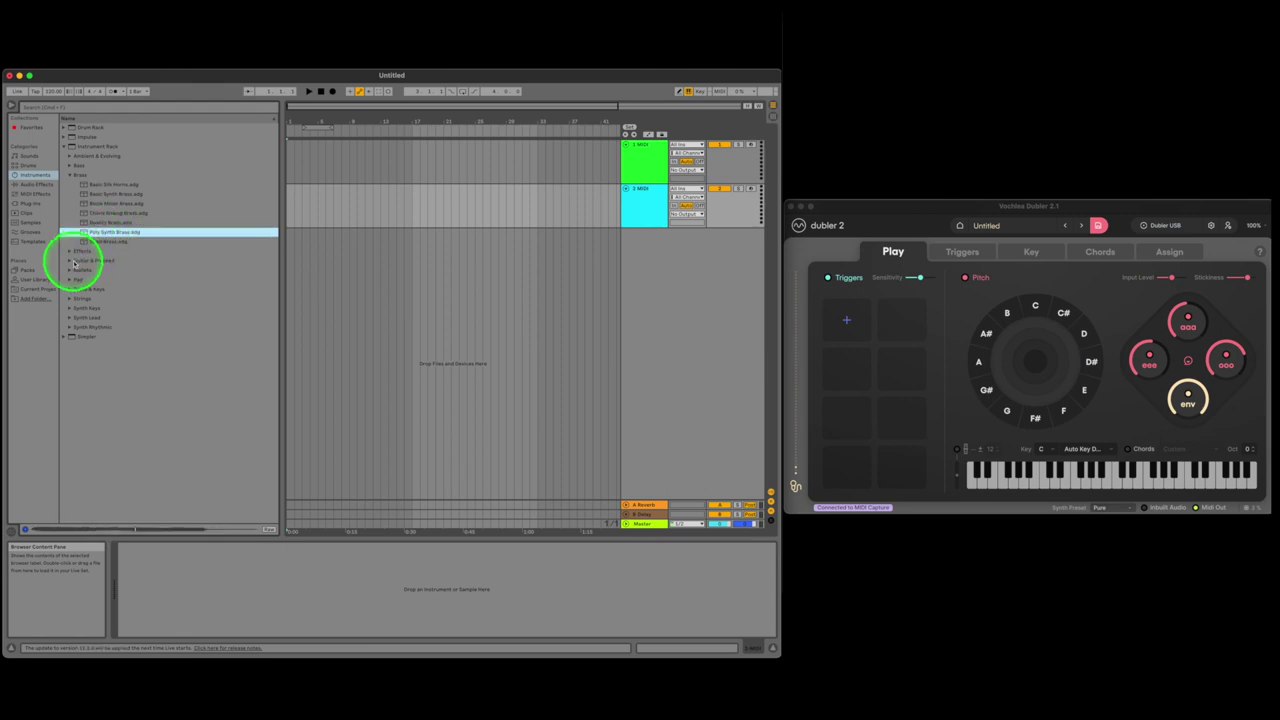
- Audition presets from the Guitar & Plucked and Mallets instrument rack categories
{"action": "left_click", "coordinate": [71, 261]}
{"action": "left_click", "coordinate": [100, 261]}
{"action": "left_click", "coordinate": [114, 232]}
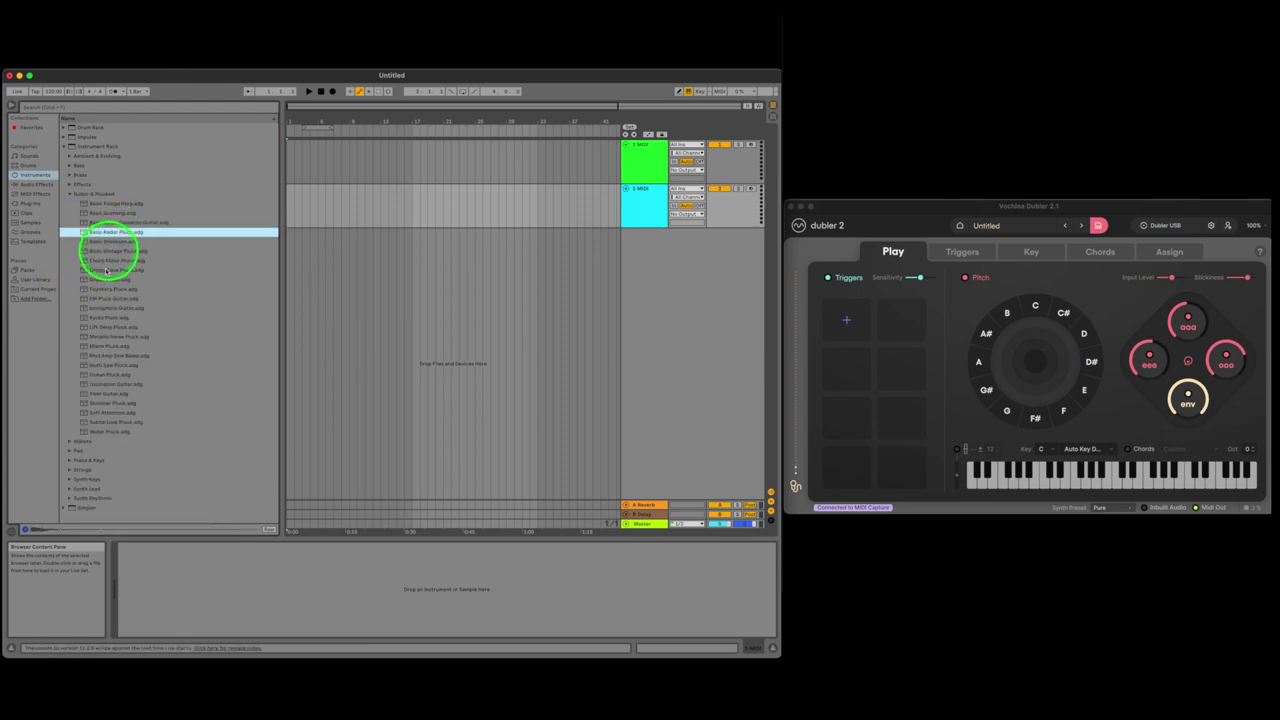
{"action": "left_click", "coordinate": [104, 317]}
{"action": "left_click", "coordinate": [72, 441]}
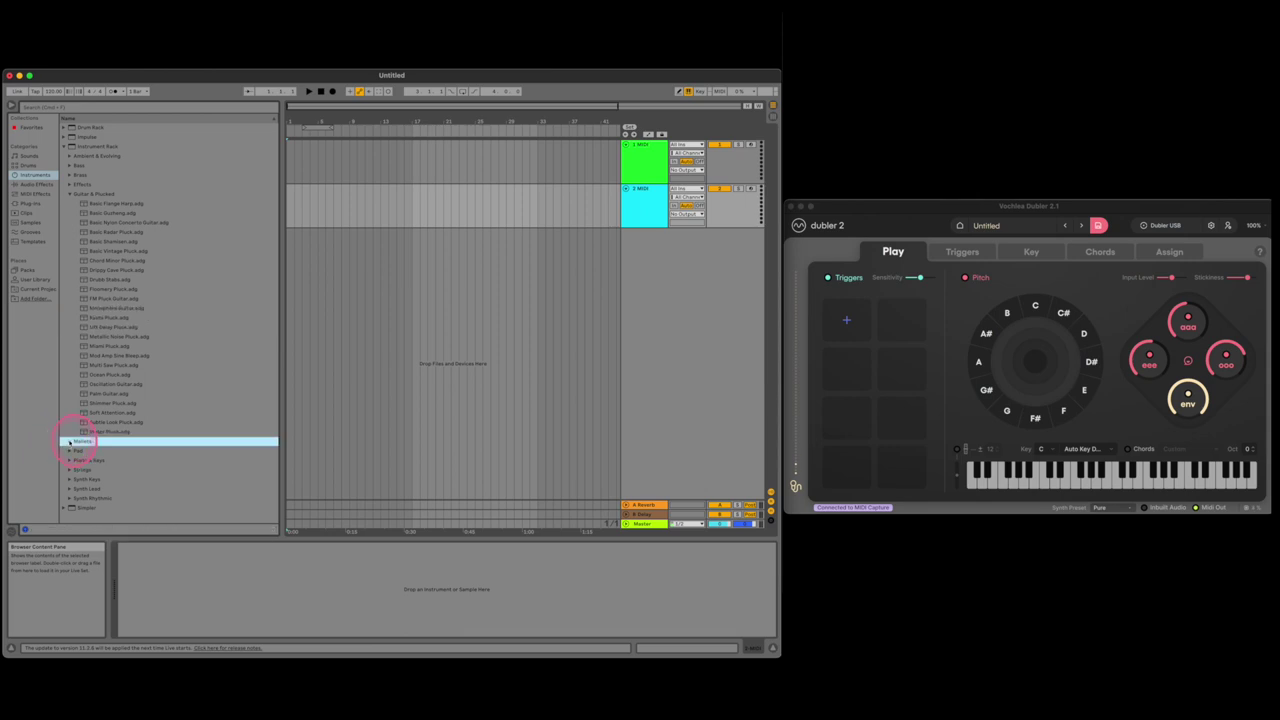
{"action": "left_click", "coordinate": [130, 288]}
{"action": "left_click", "coordinate": [112, 327]}
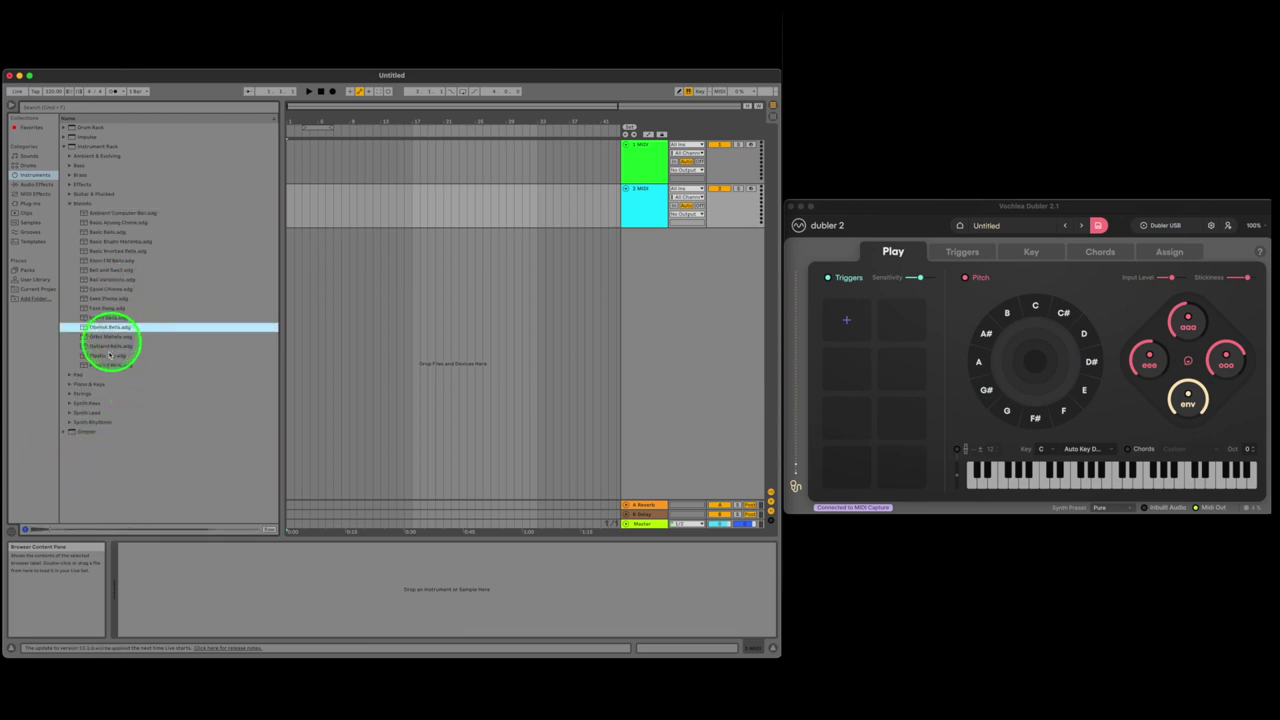
- Audition electric piano presets in the Piano & Keys category, including E-Piano Floating and E-Piano Rusty
{"action": "left_click", "coordinate": [78, 383]}
{"action": "left_click", "coordinate": [114, 279]}
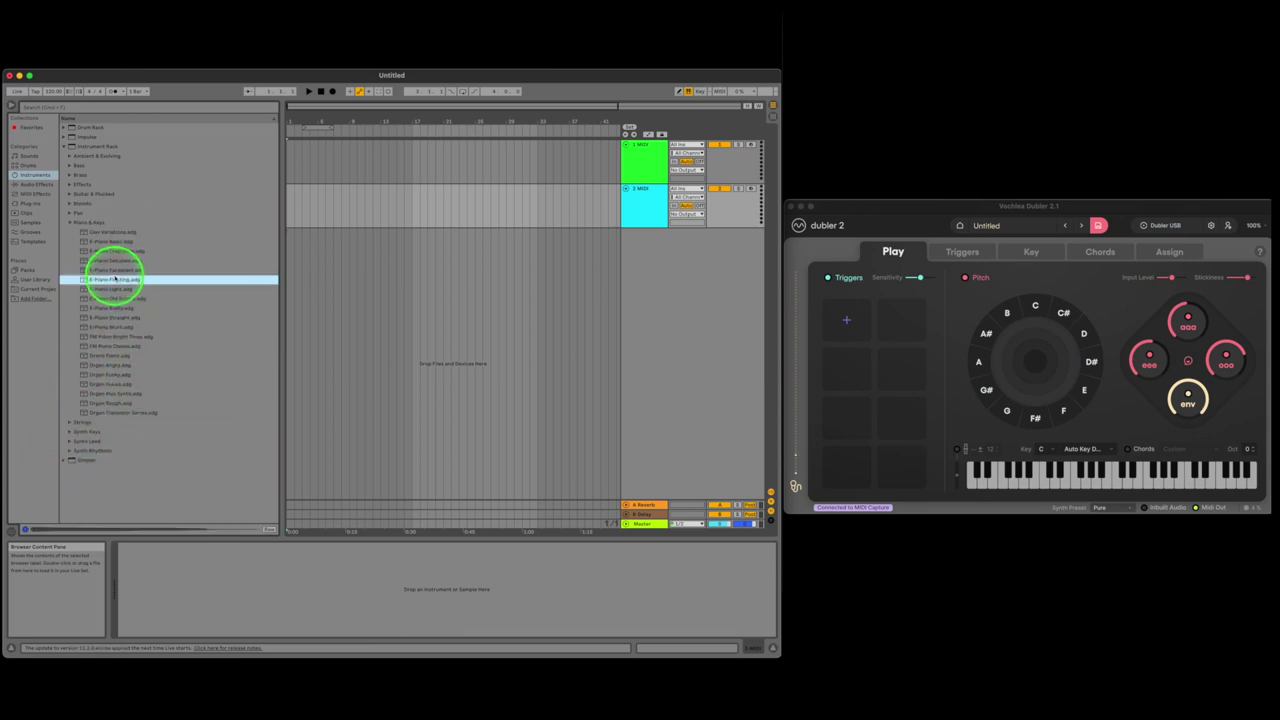
{"action": "left_click", "coordinate": [114, 251]}
{"action": "left_click", "coordinate": [118, 308]}
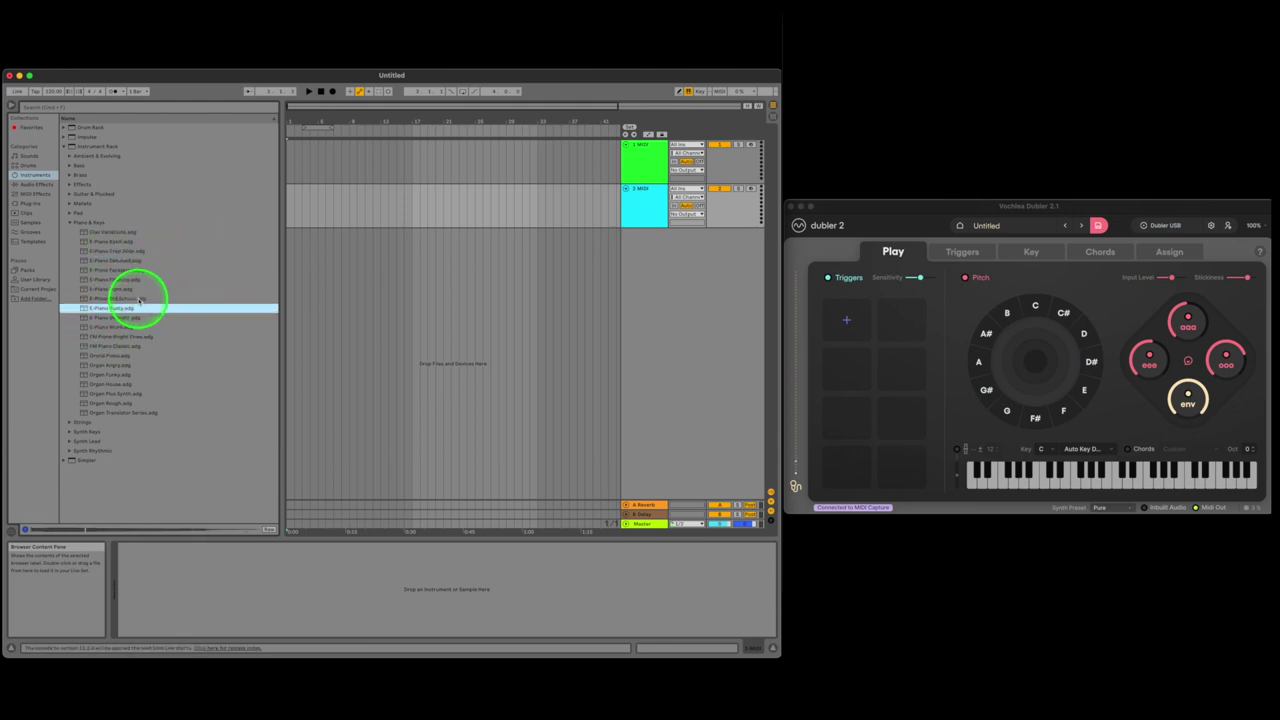
{"action": "left_click", "coordinate": [286, 275]}
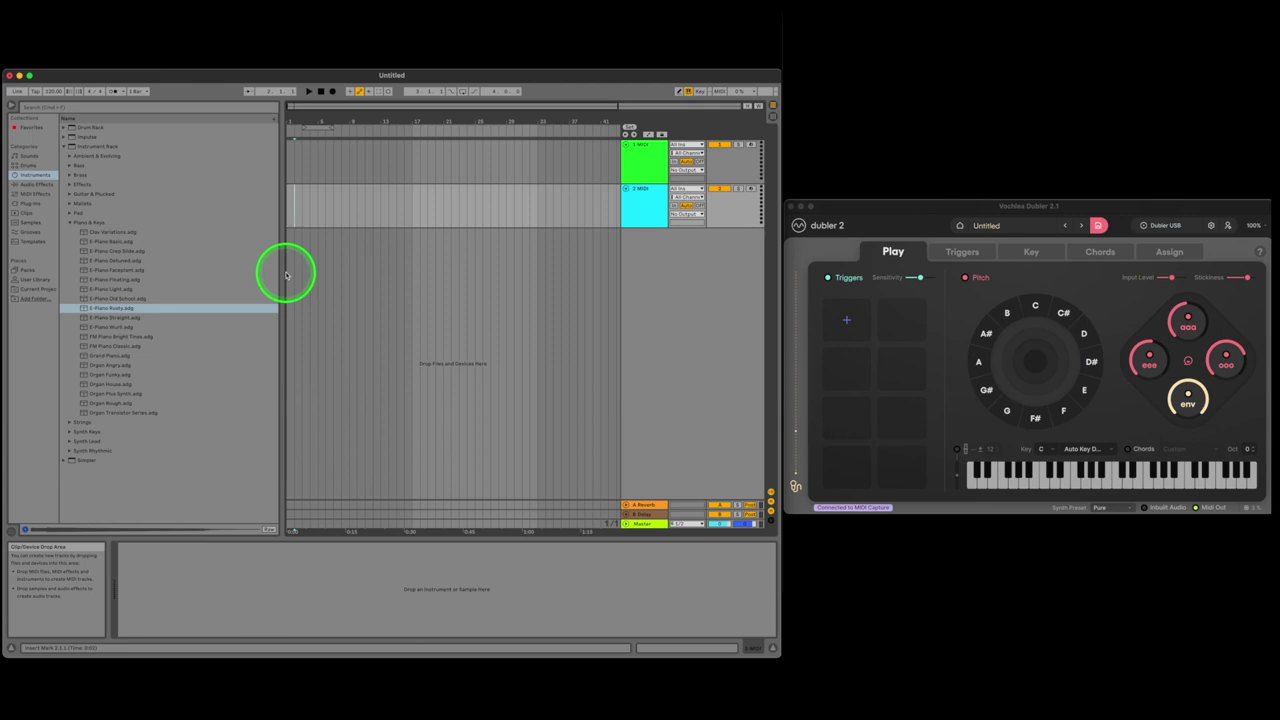
- Load the Basic Sine Keys preset from the Synth Keys category onto the second MIDI track
{"action": "left_click", "coordinate": [72, 433]}
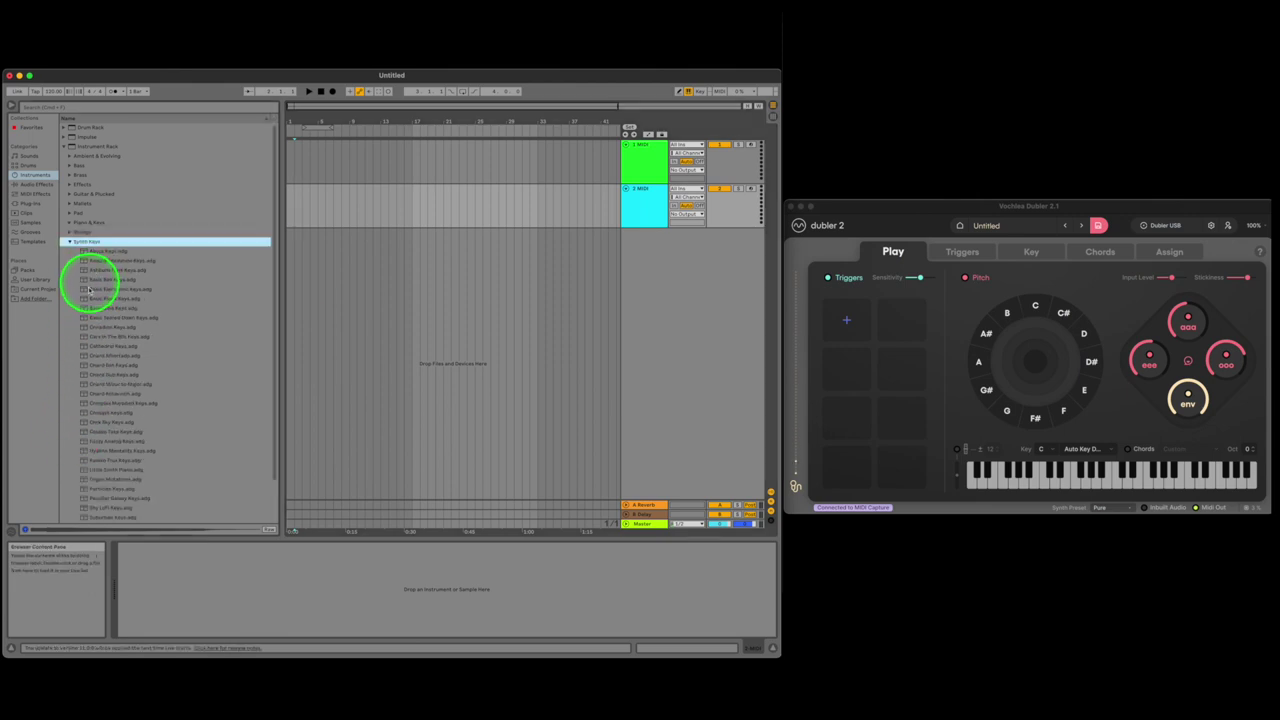
{"action": "left_click", "coordinate": [103, 309]}
{"action": "left_click_drag", "start_coordinate": [103, 312], "coordinate": [461, 237]}
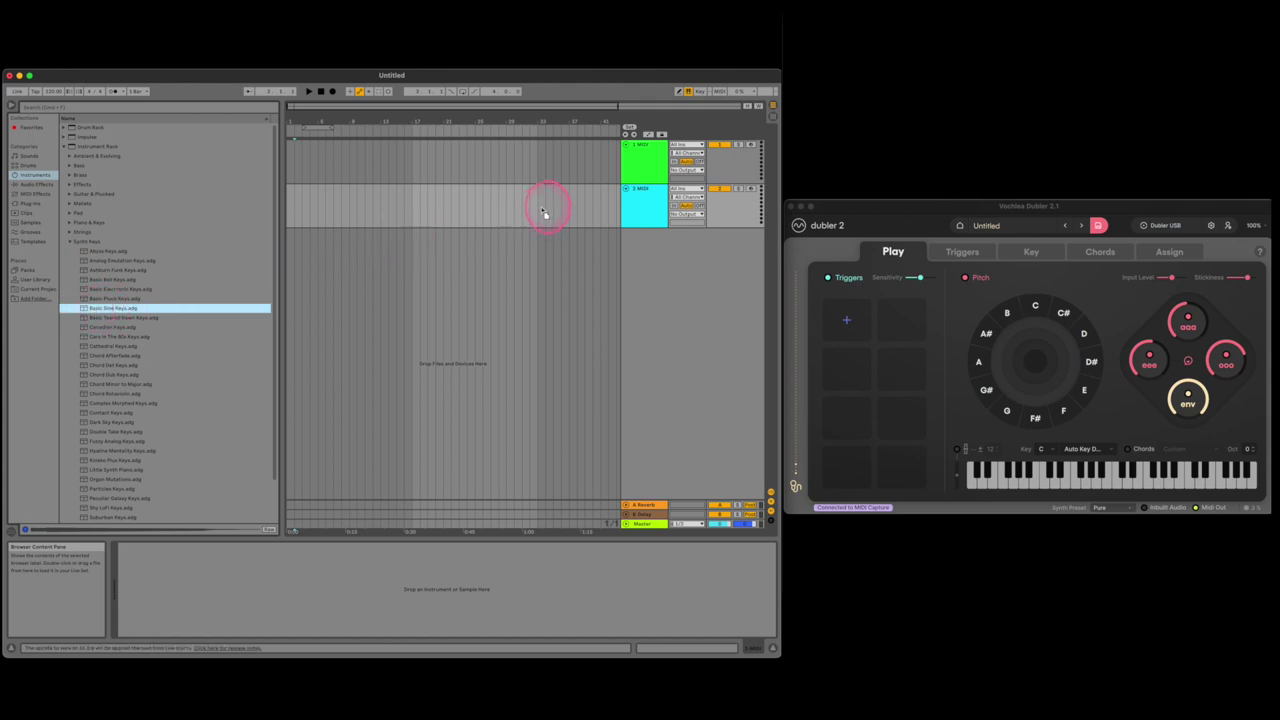
{"action": "left_click_drag", "start_coordinate": [543, 212], "coordinate": [543, 208]}
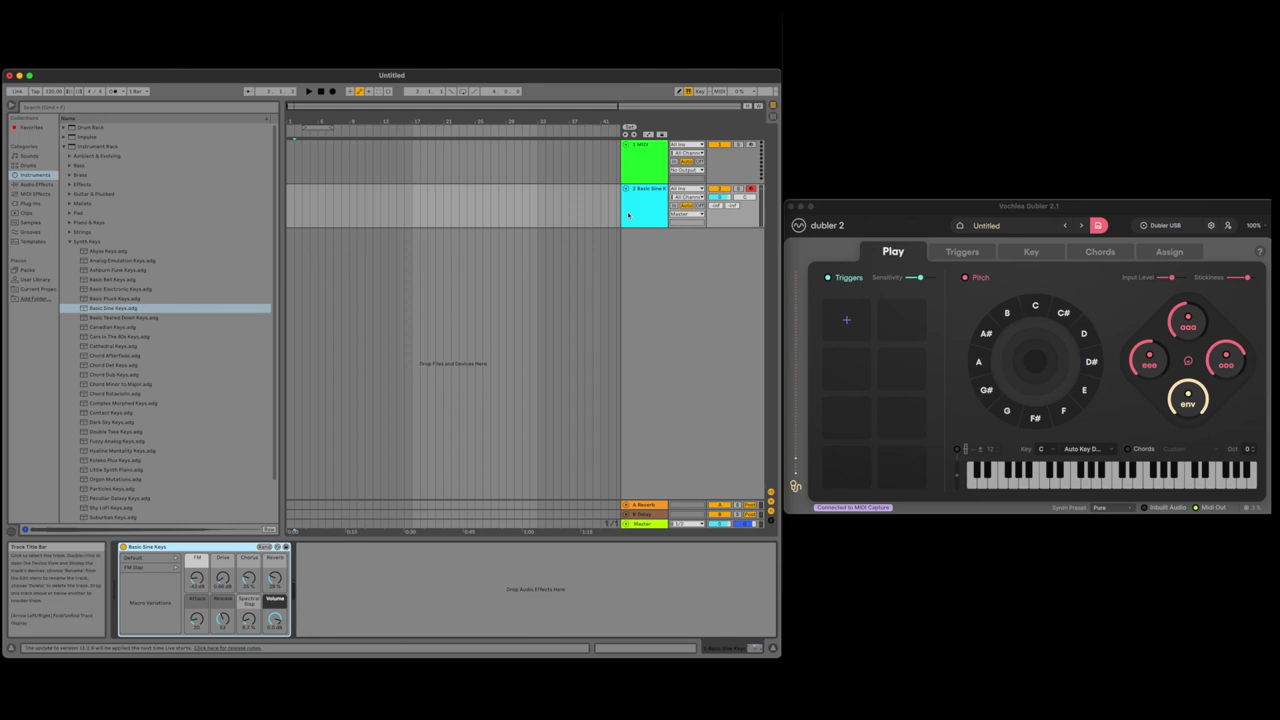
- Set the Basic Sine Keys track to receive MIDI from Dubler2 on channel 1
{"action": "left_click", "coordinate": [686, 190]}
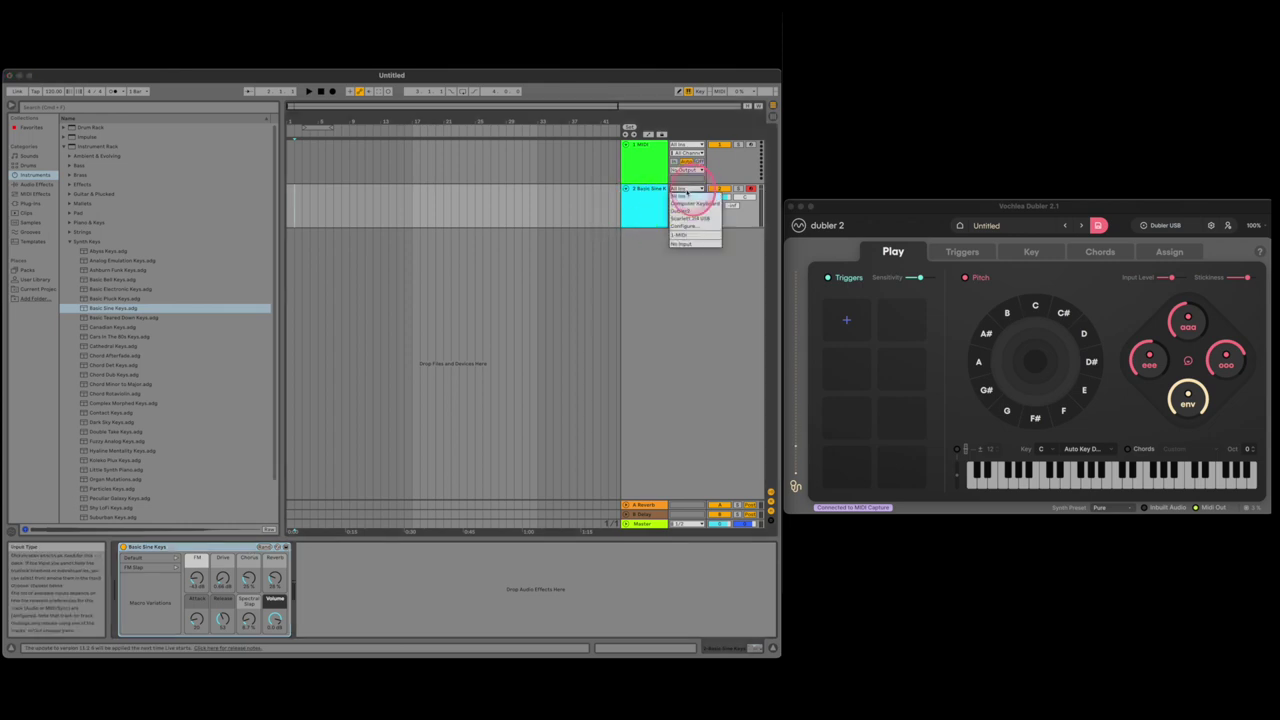
{"action": "left_click", "coordinate": [678, 213]}
{"action": "left_click", "coordinate": [681, 199]}
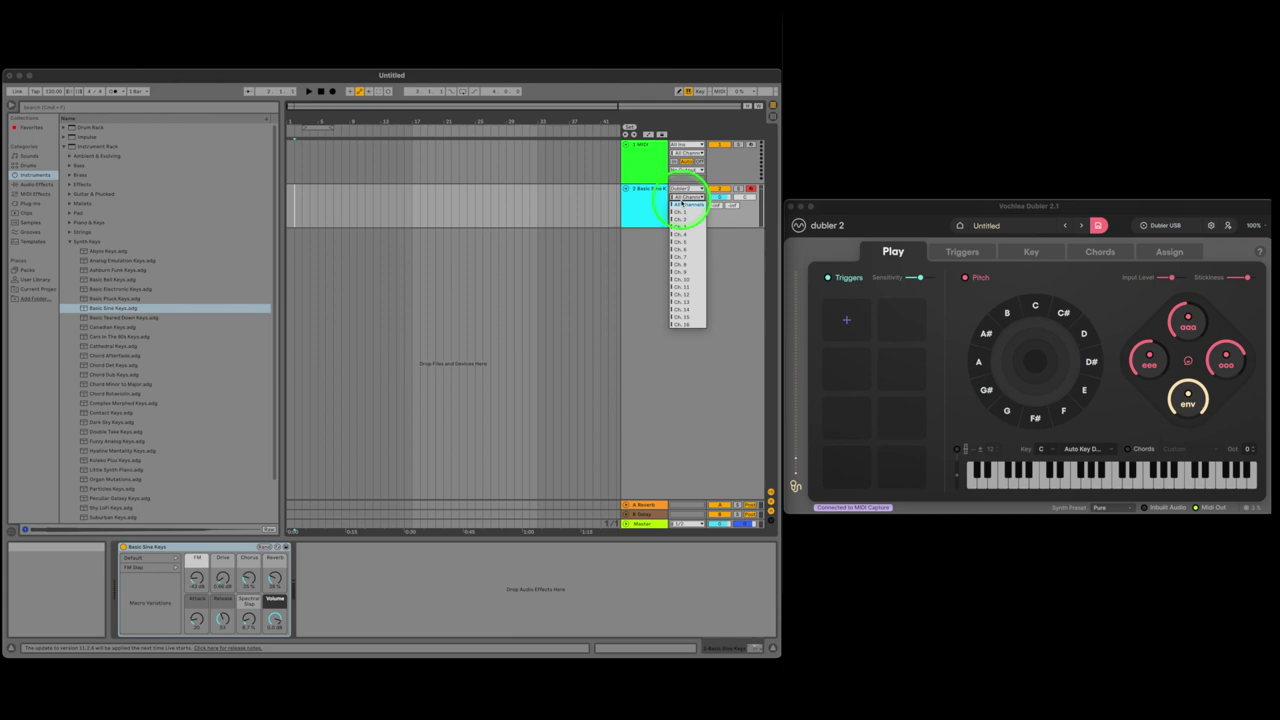
{"action": "left_click", "coordinate": [680, 211]}
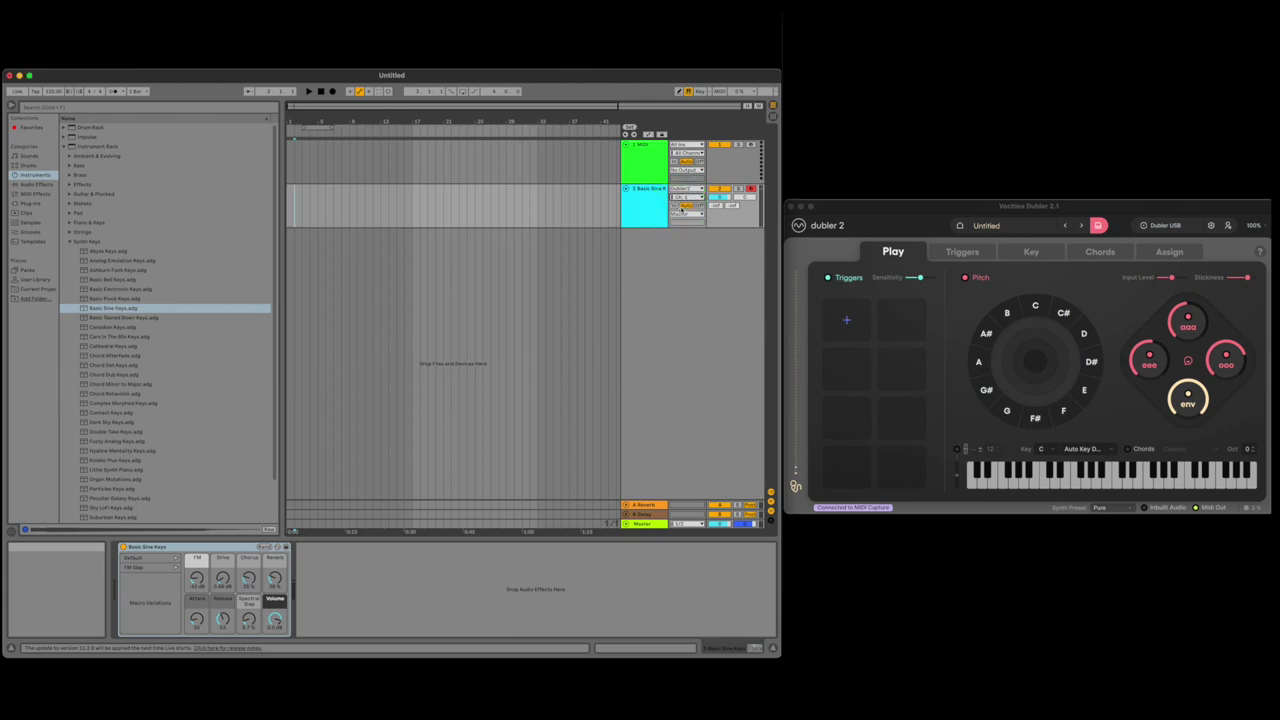
- With the Basic Sine Keys track armed for recording, adjust the rack's FM macro while playing it by voice
{"action": "left_click", "coordinate": [751, 190]}
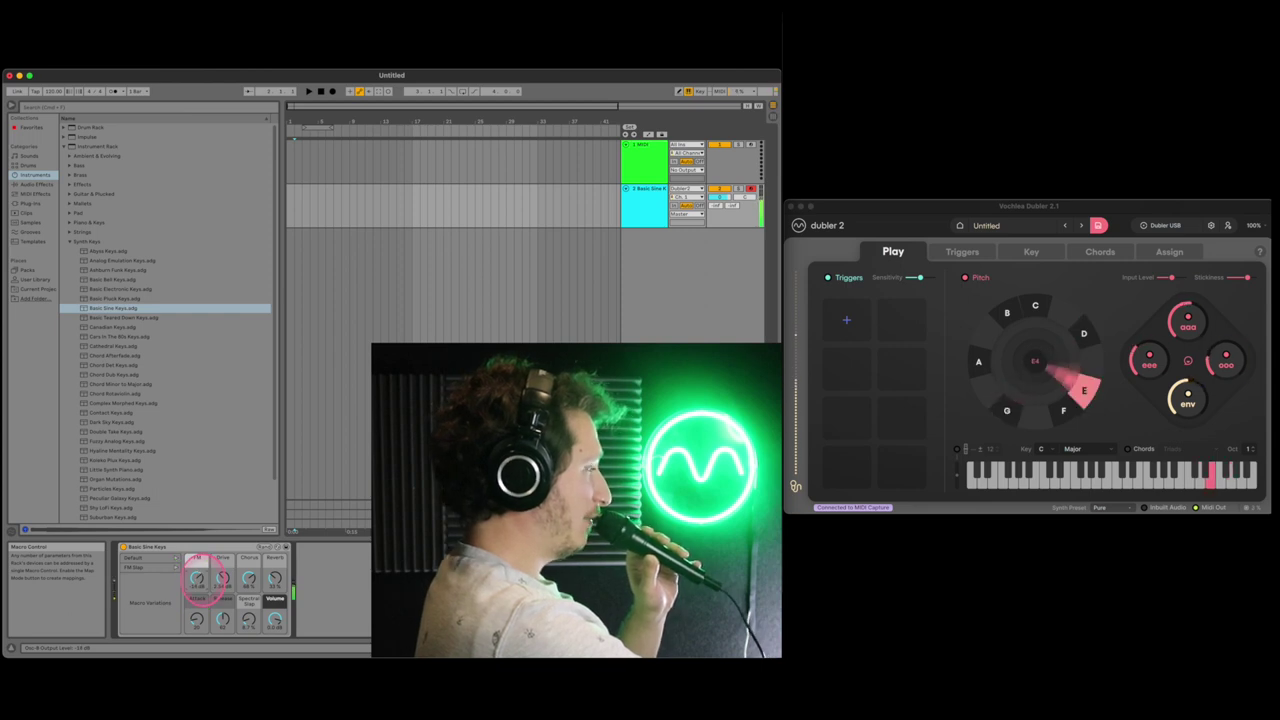
{"action": "left_click", "coordinate": [197, 581]}
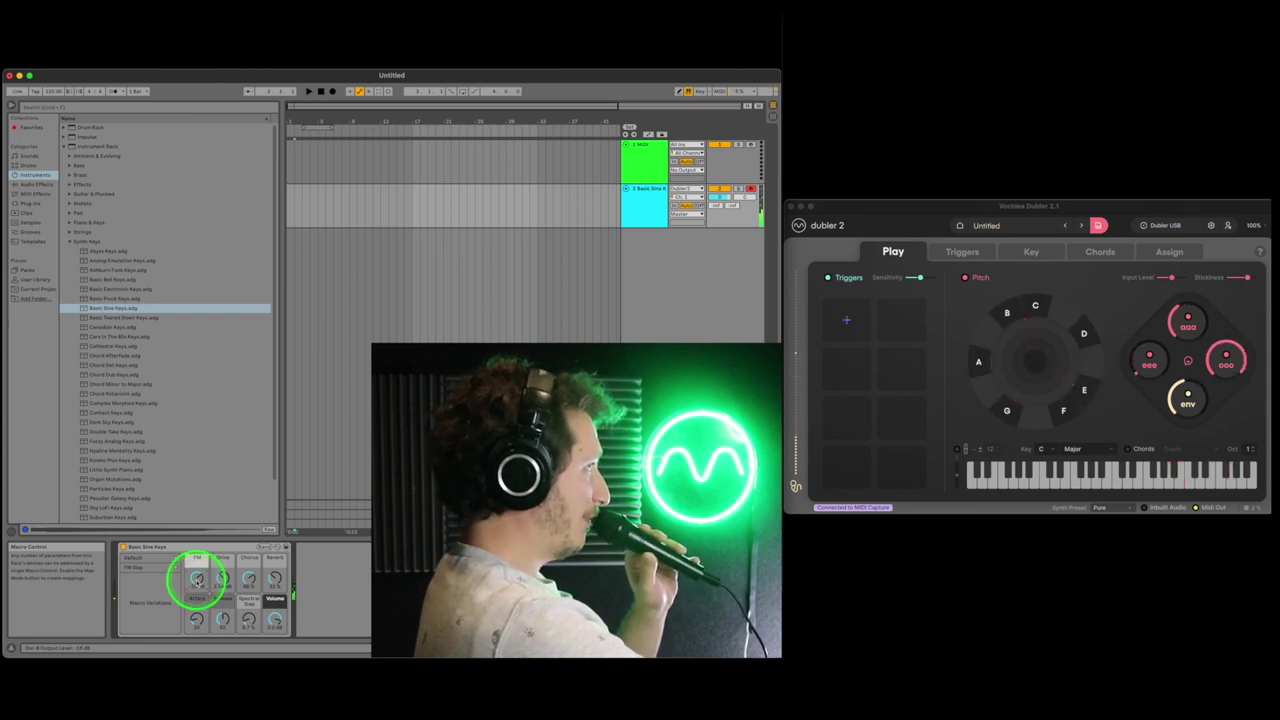
{"action": "left_click", "coordinate": [197, 580]}
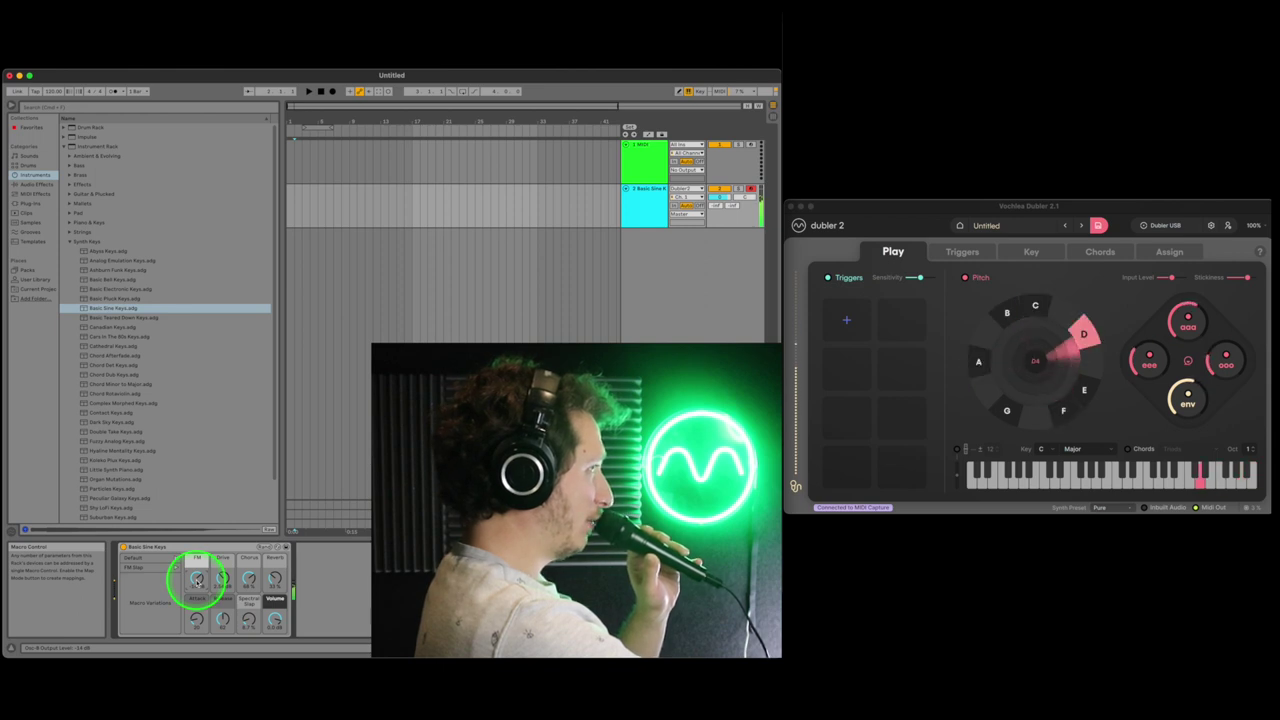
- Adjust the project tempo and turn on the metronome, playing the arrangement briefly to check it
{"action": "left_click", "coordinate": [333, 92]}
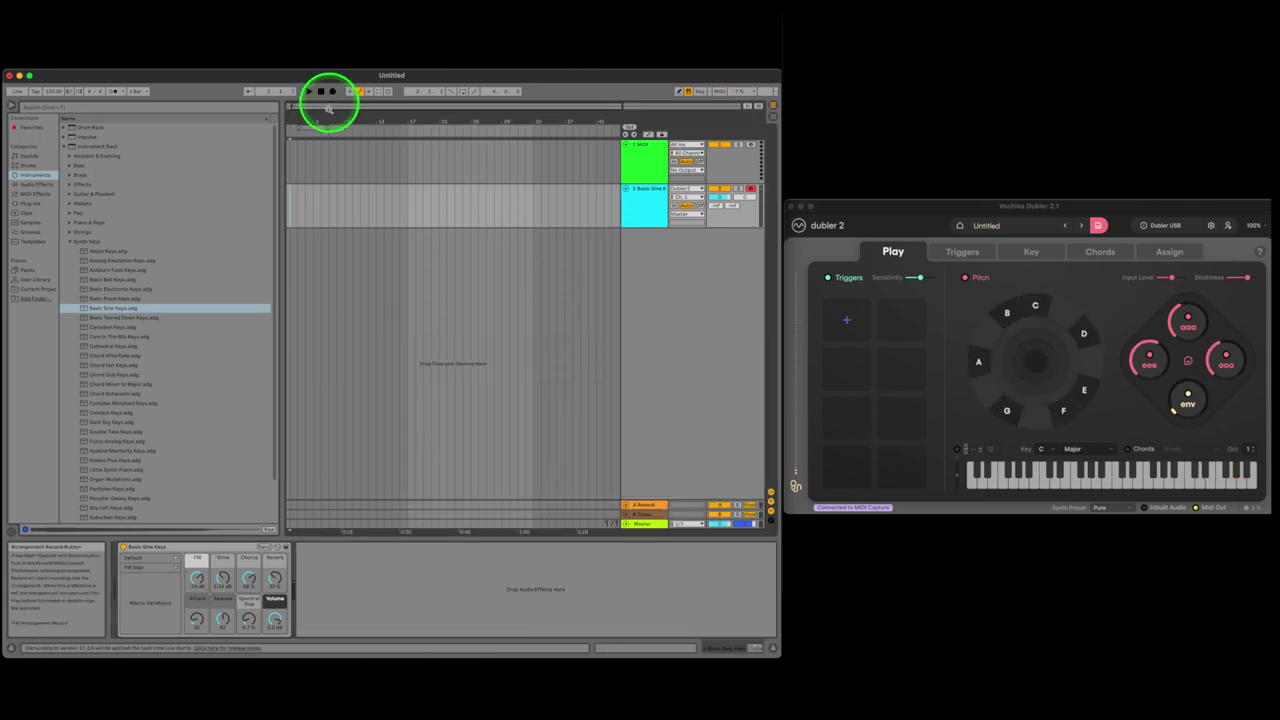
{"action": "left_click", "coordinate": [336, 196]}
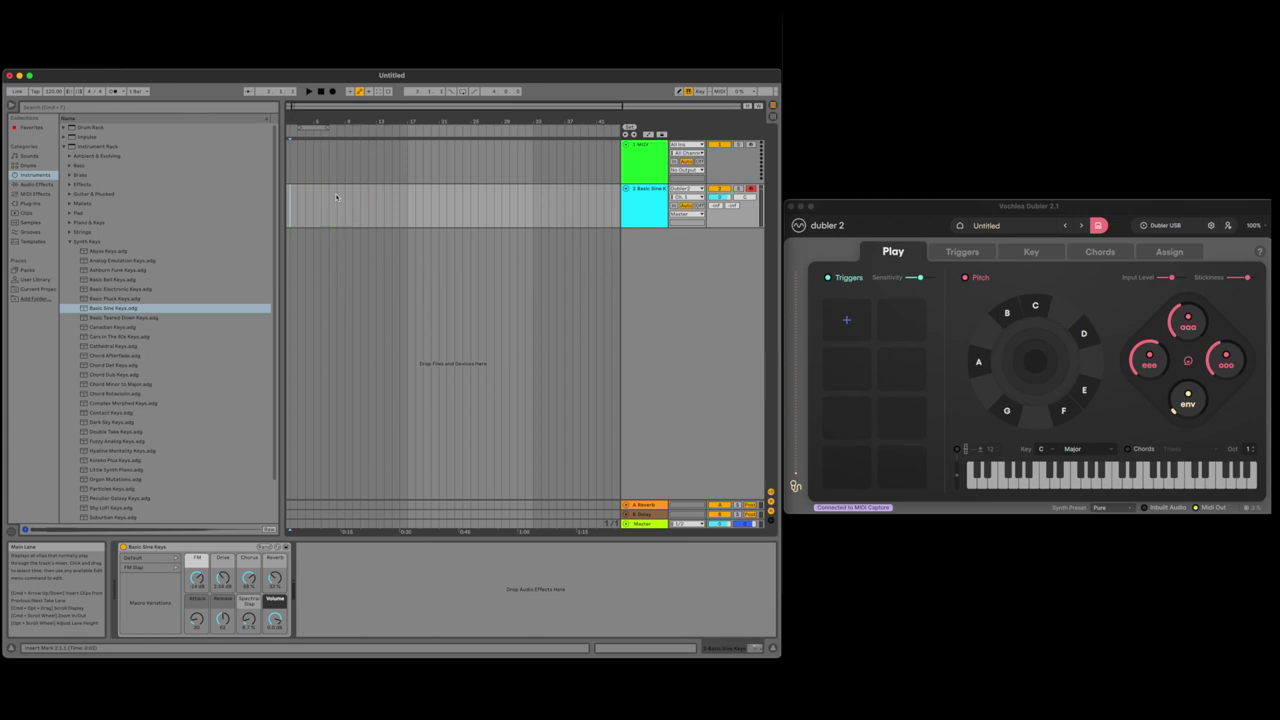
{"action": "left_click_drag", "start_coordinate": [54, 93], "coordinate": [62, 92]}
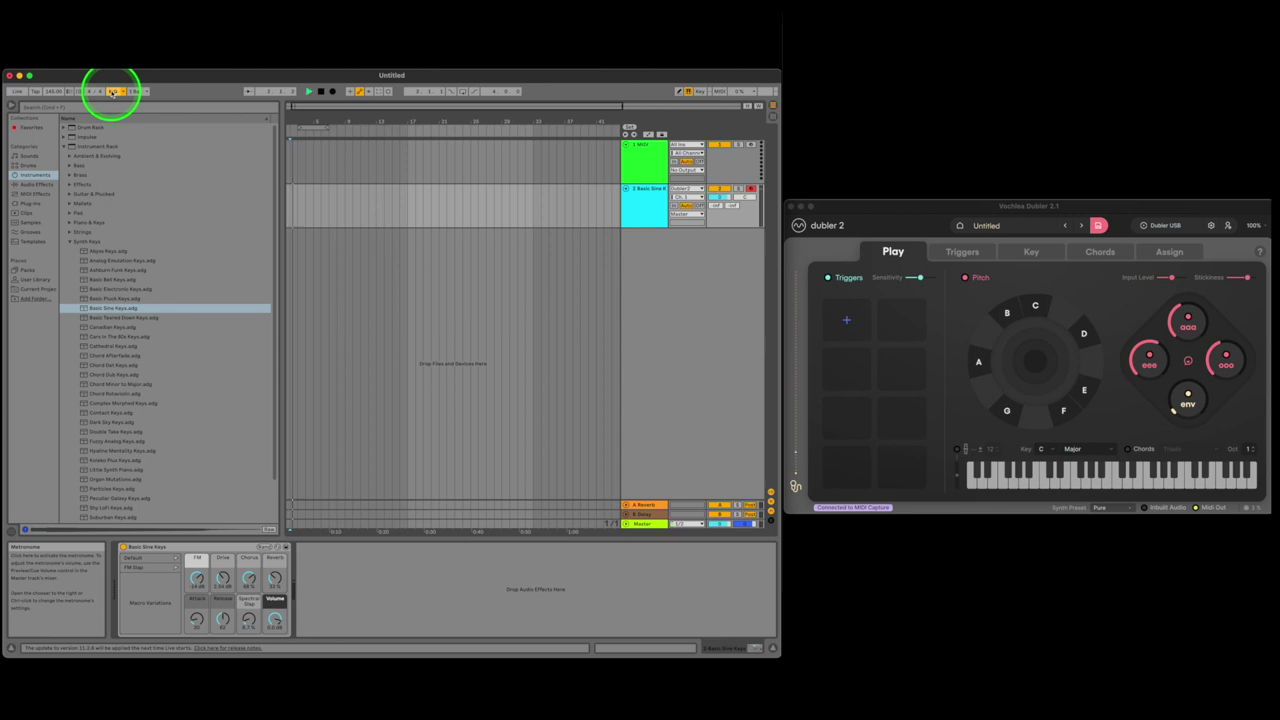
{"action": "left_click", "coordinate": [325, 170]}
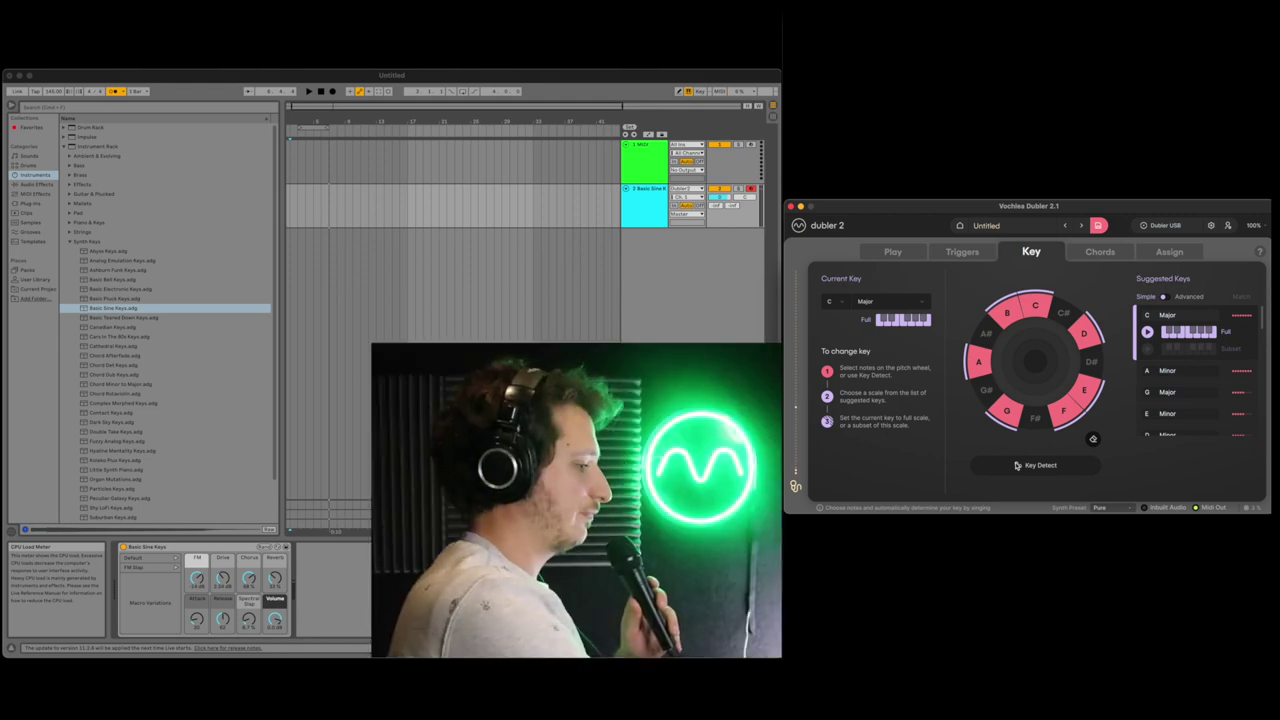
- Run Key Detect in Dubler 2 on a sung melody, preview the full C# Minor scale and apply it as the current key
{"action": "left_click", "coordinate": [1017, 465]}
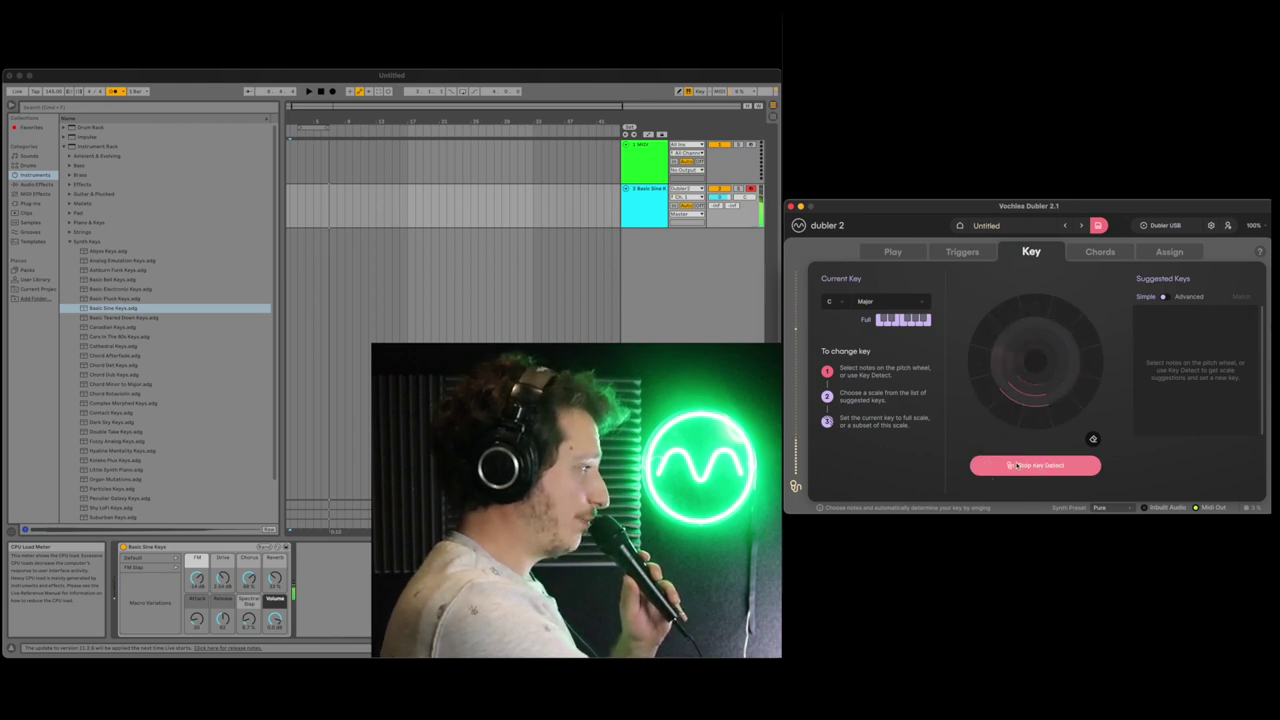
{"action": "left_click", "coordinate": [1061, 465]}
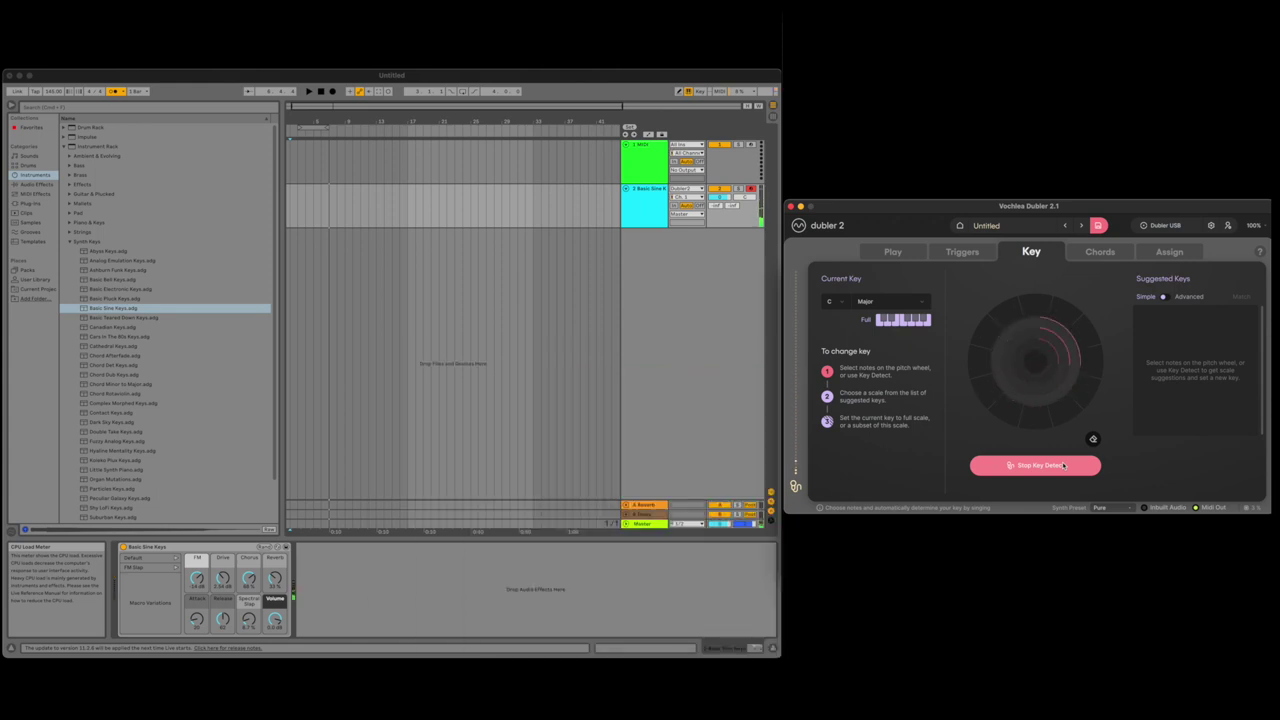
{"action": "left_click", "coordinate": [1064, 465]}
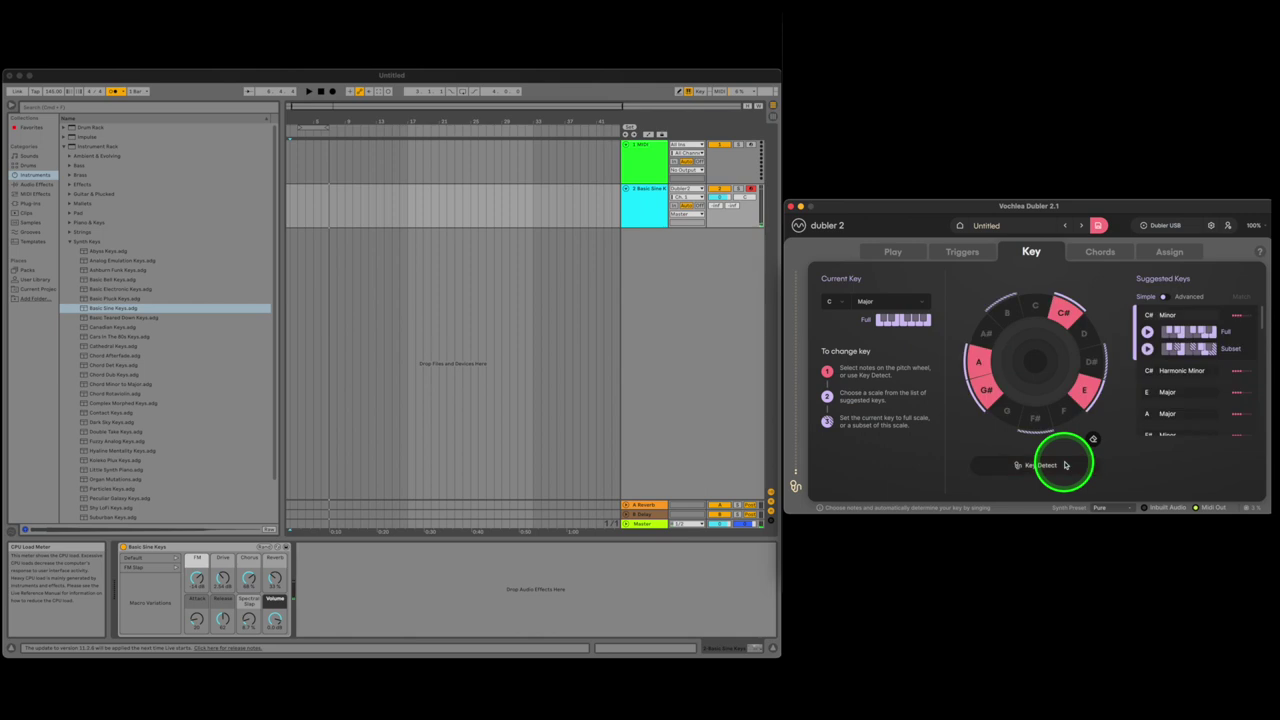
{"action": "left_click", "coordinate": [1147, 333]}
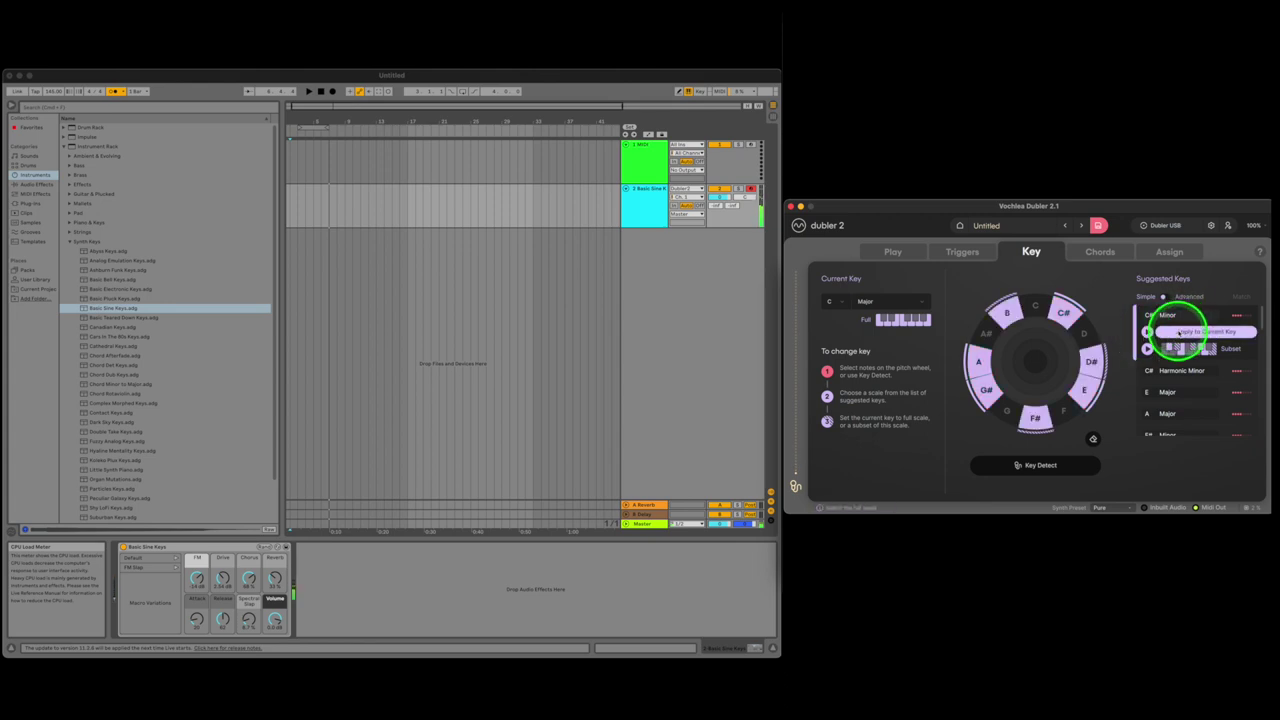
{"action": "left_click", "coordinate": [1189, 334]}
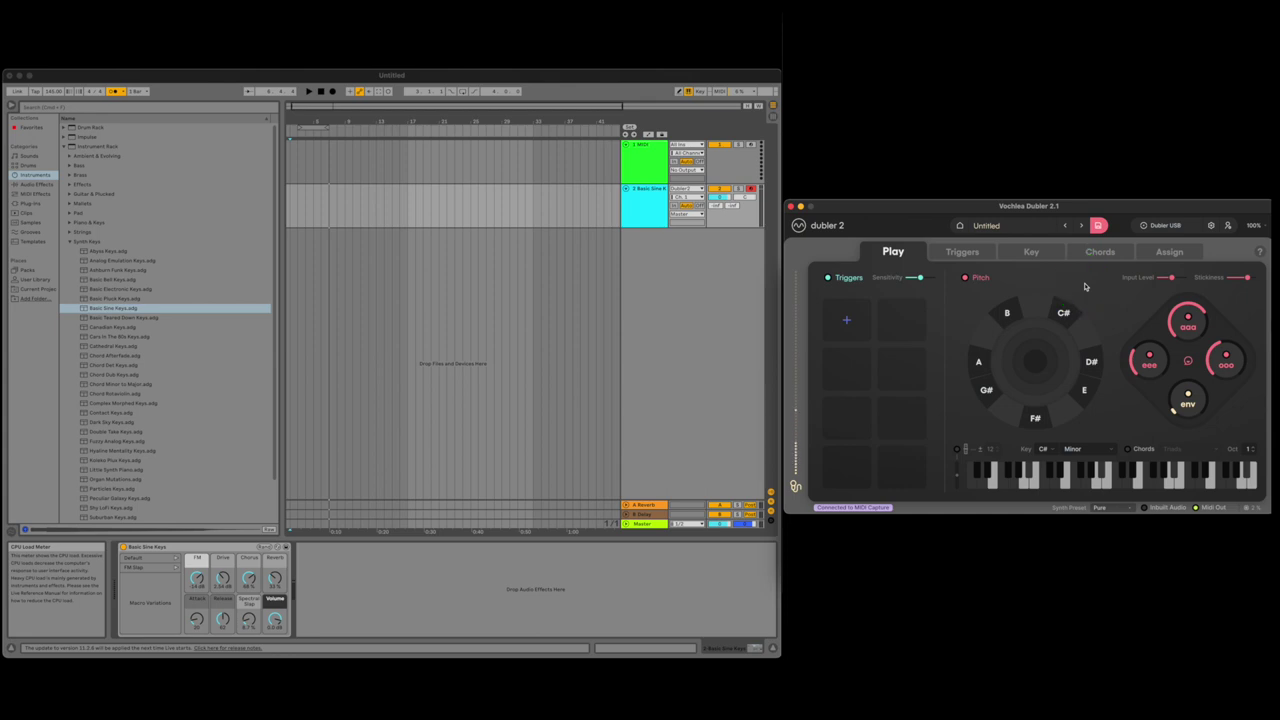
- Record a voice-played MIDI melody on the Basic Sine Keys track in Ableton Live, and stop recording
{"action": "left_click", "coordinate": [332, 91]}
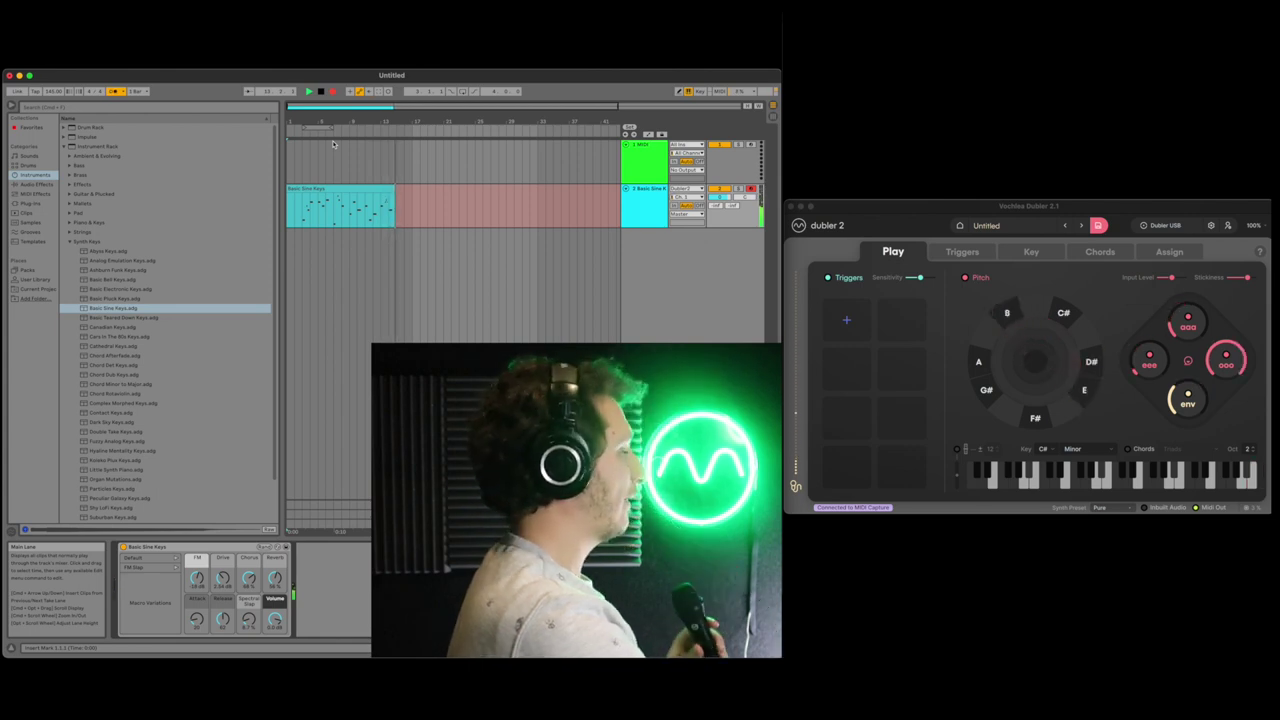
{"action": "key", "text": "space"}
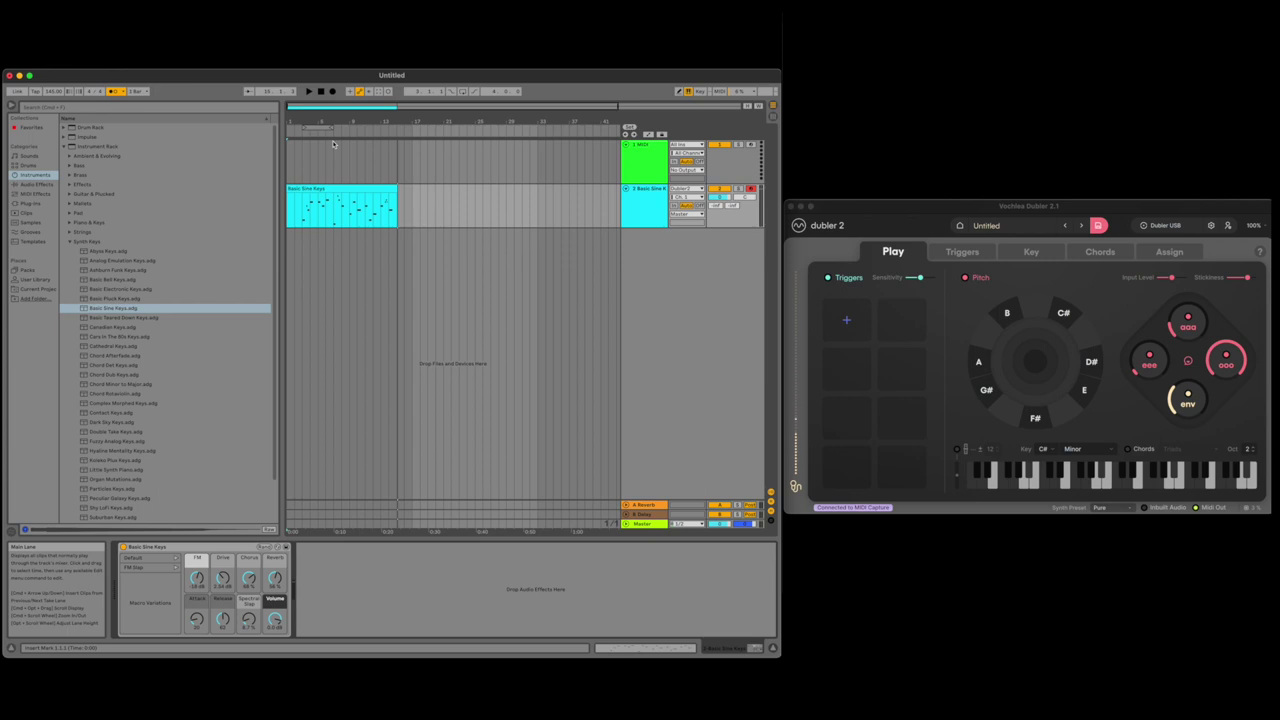
{"action": "left_click", "coordinate": [333, 145]}
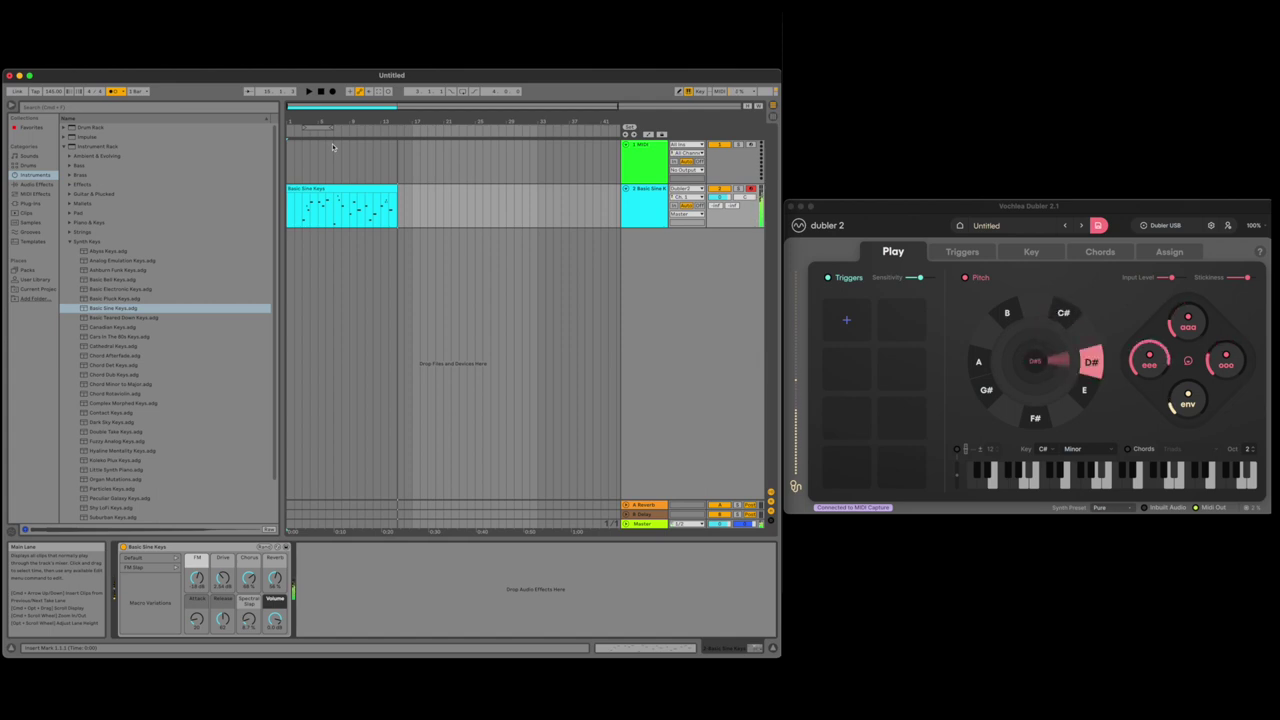
- Trim the recorded melody clip to a short section at the start of the track, and open its notes for editing during playback
{"action": "left_click_drag", "start_coordinate": [396, 214], "coordinate": [302, 192]}
{"action": "key", "text": "Delete"}
{"action": "key", "text": "space"}
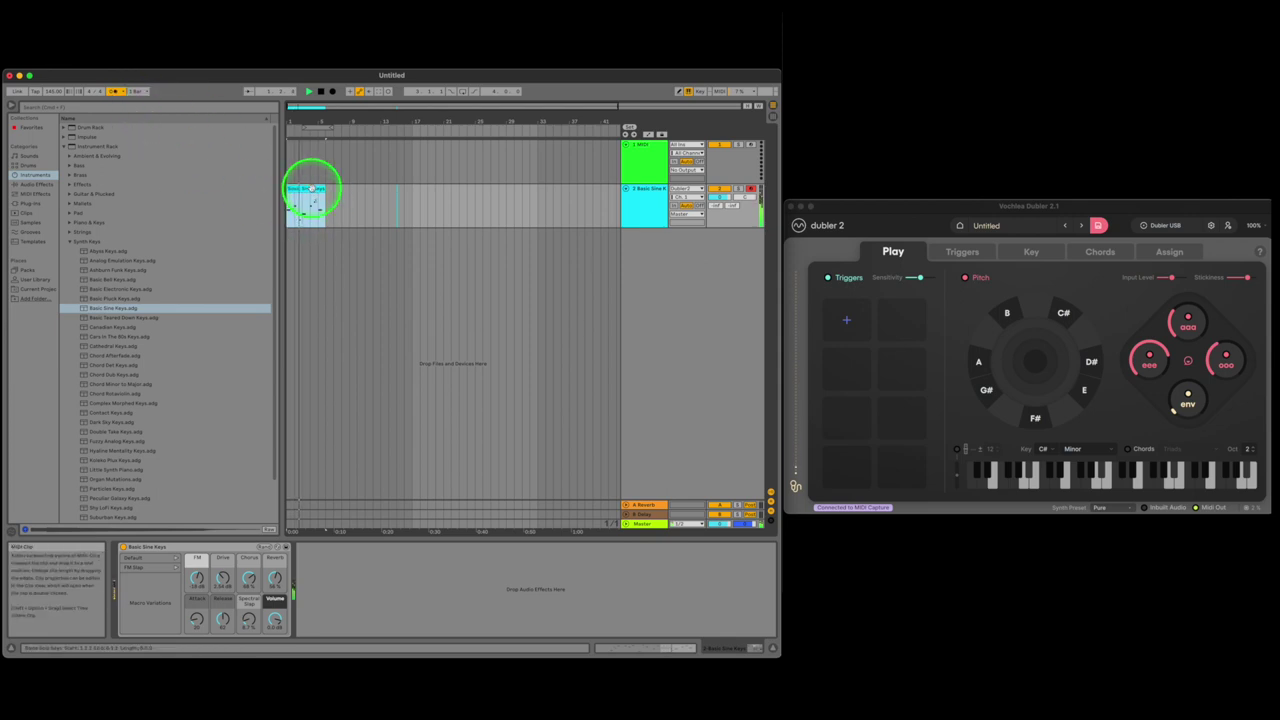
{"action": "double_click", "coordinate": [314, 190]}
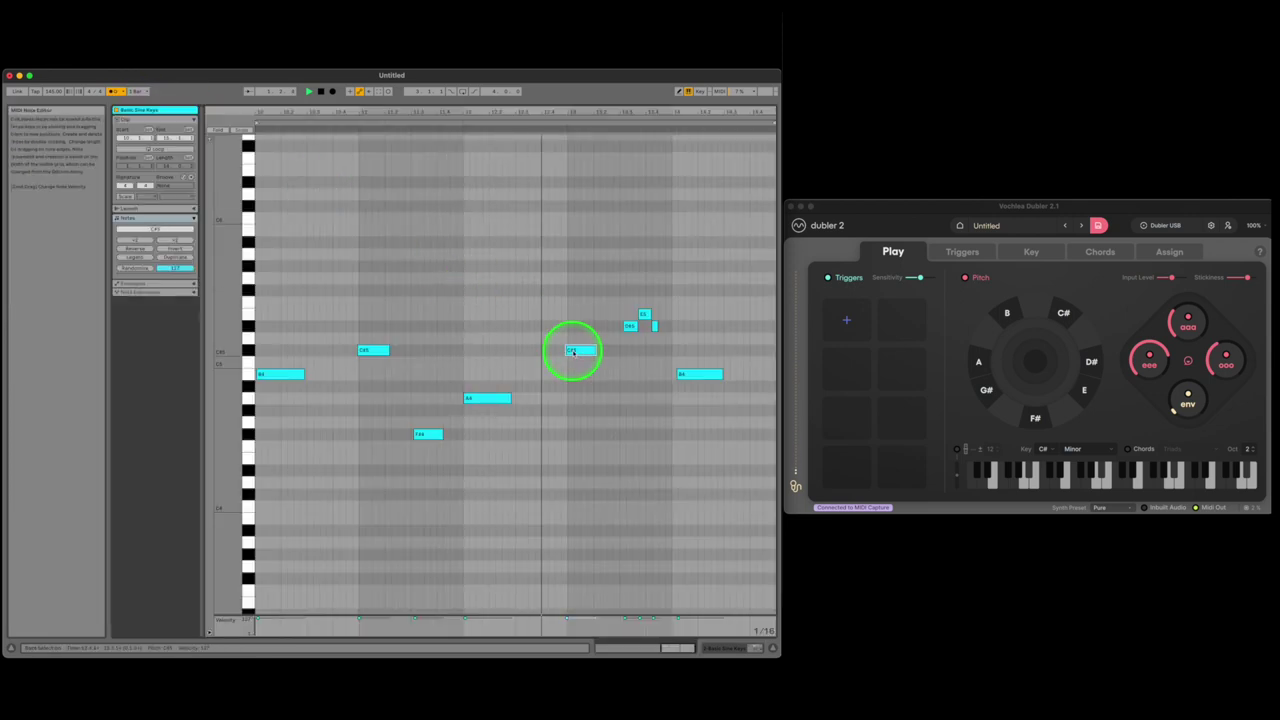
- Replace the cluster of short notes before the last note with one longer E5 note, and play the melody back
{"action": "left_click", "coordinate": [577, 355]}
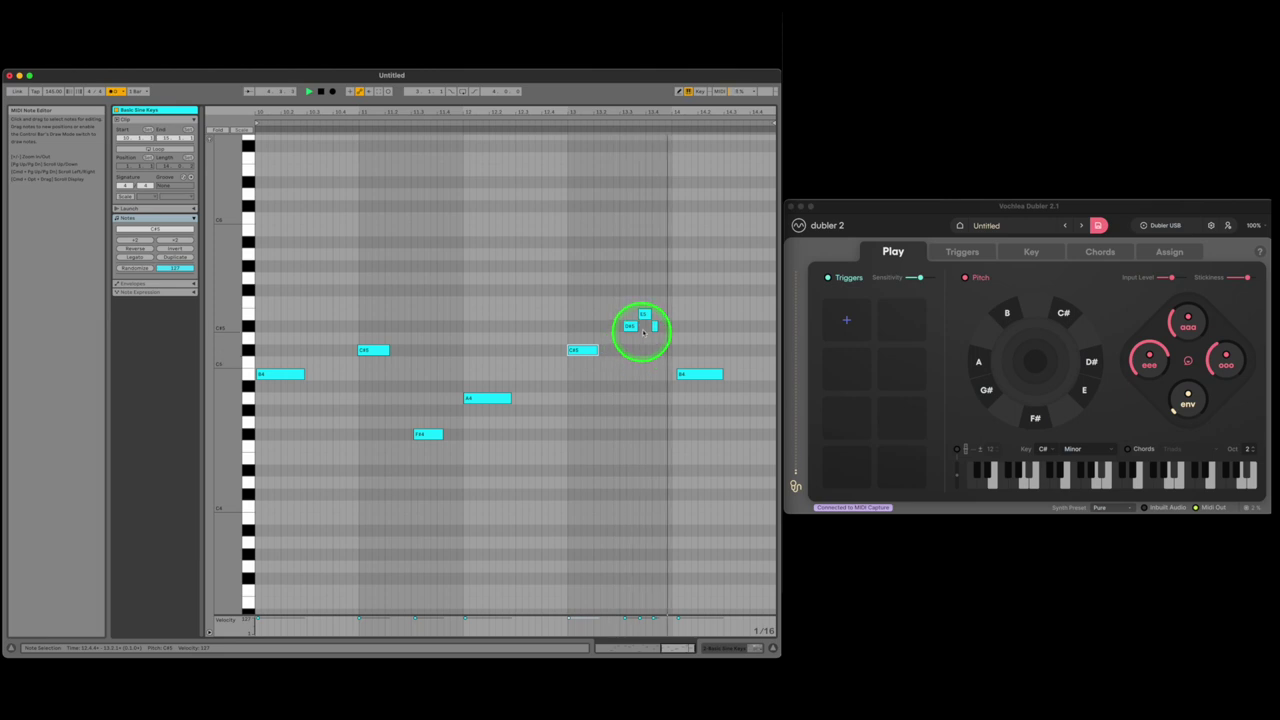
{"action": "key", "text": "space"}
{"action": "mouse_move", "coordinate": [668, 329]}
{"action": "left_mouse_down"}
{"action": "mouse_move", "coordinate": [629, 337]}
{"action": "mouse_move", "coordinate": [619, 315]}
{"action": "mouse_move", "coordinate": [670, 314]}
{"action": "left_mouse_up"}
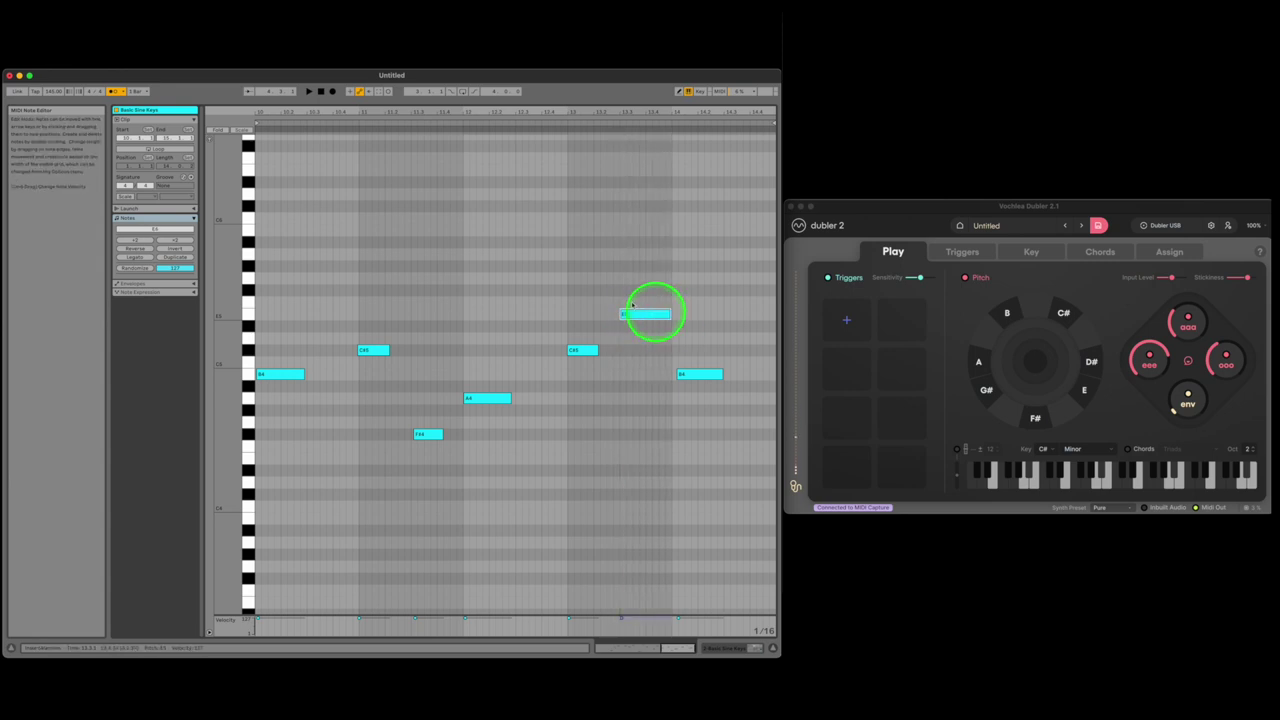
{"action": "key", "text": "space"}
{"action": "scroll", "coordinate": [480, 142], "scroll_direction": "left", "scroll_amount": 1}
{"action": "scroll", "coordinate": [478, 188], "scroll_direction": "up", "scroll_amount": 1}
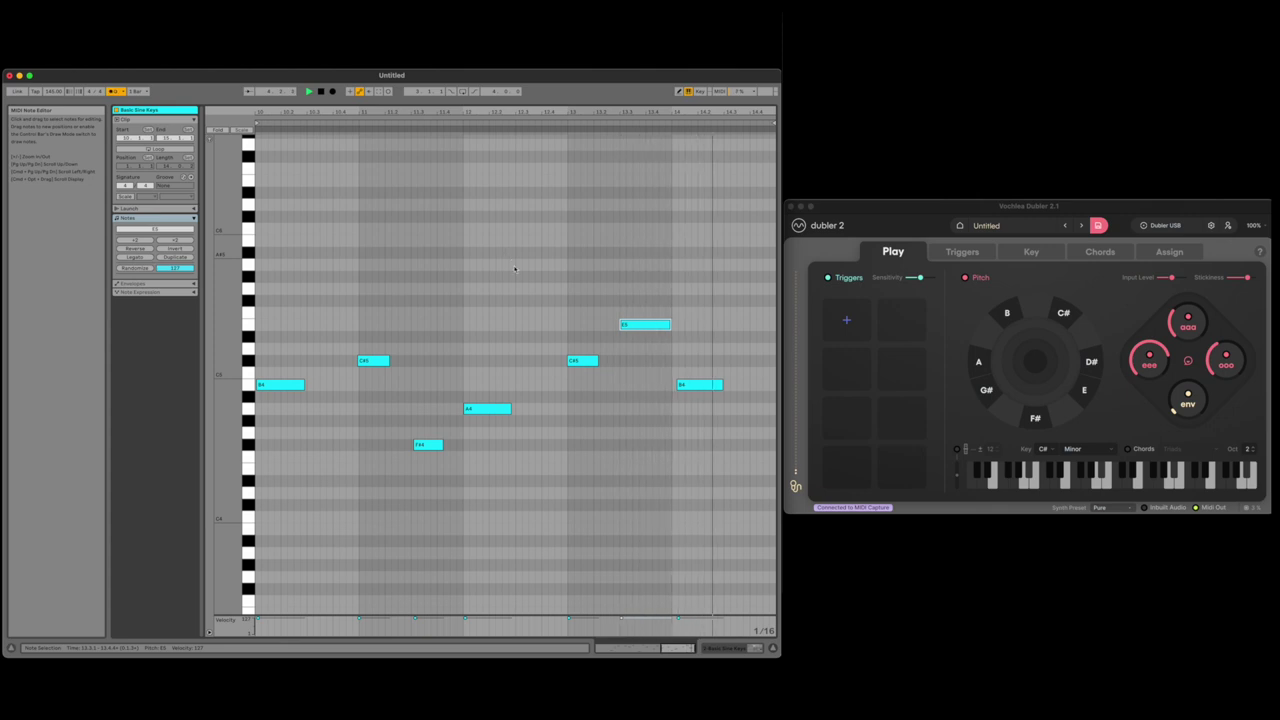
- Stop playback and move the last B4 note slightly earlier to the start of bar 14
{"action": "key", "text": "space"}
{"action": "left_click_drag", "start_coordinate": [697, 385], "coordinate": [692, 385]}
{"action": "left_click", "coordinate": [461, 407]}
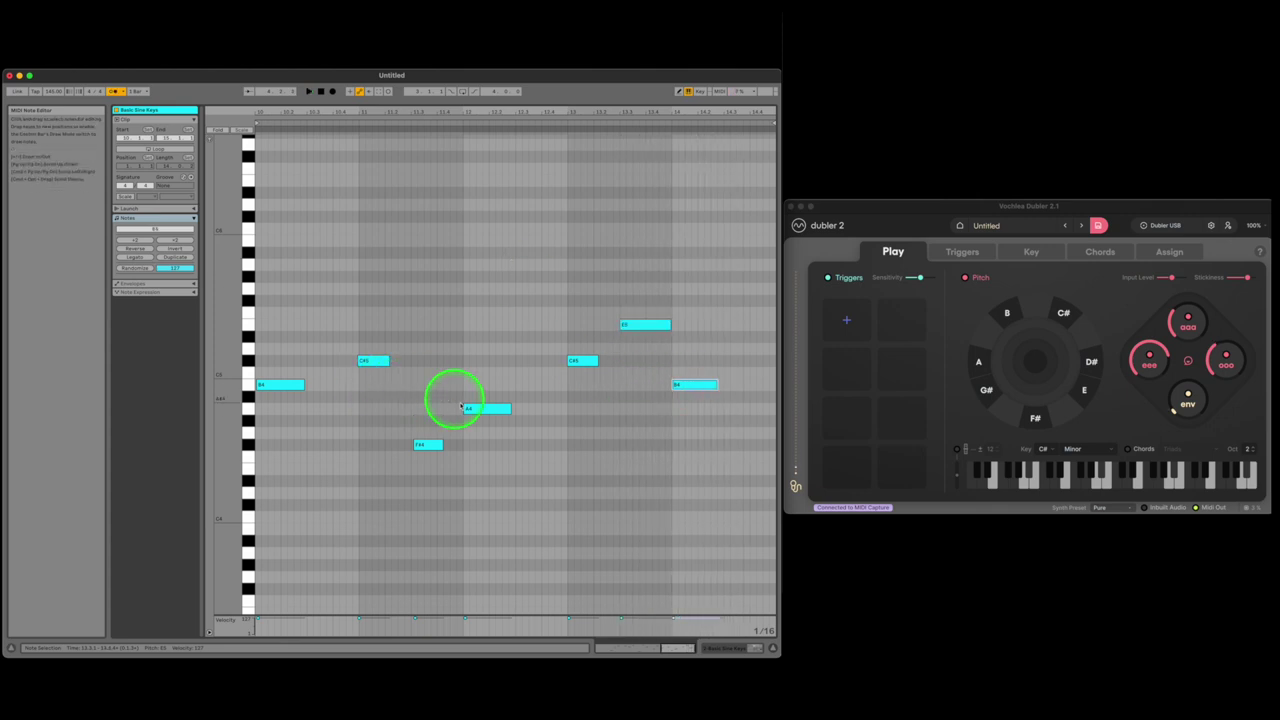
- Quantize the start positions of all the melody notes using the quantize settings, and play the result
{"action": "left_click_drag", "start_coordinate": [748, 488], "coordinate": [290, 288]}
{"action": "right_click", "coordinate": [428, 316]}
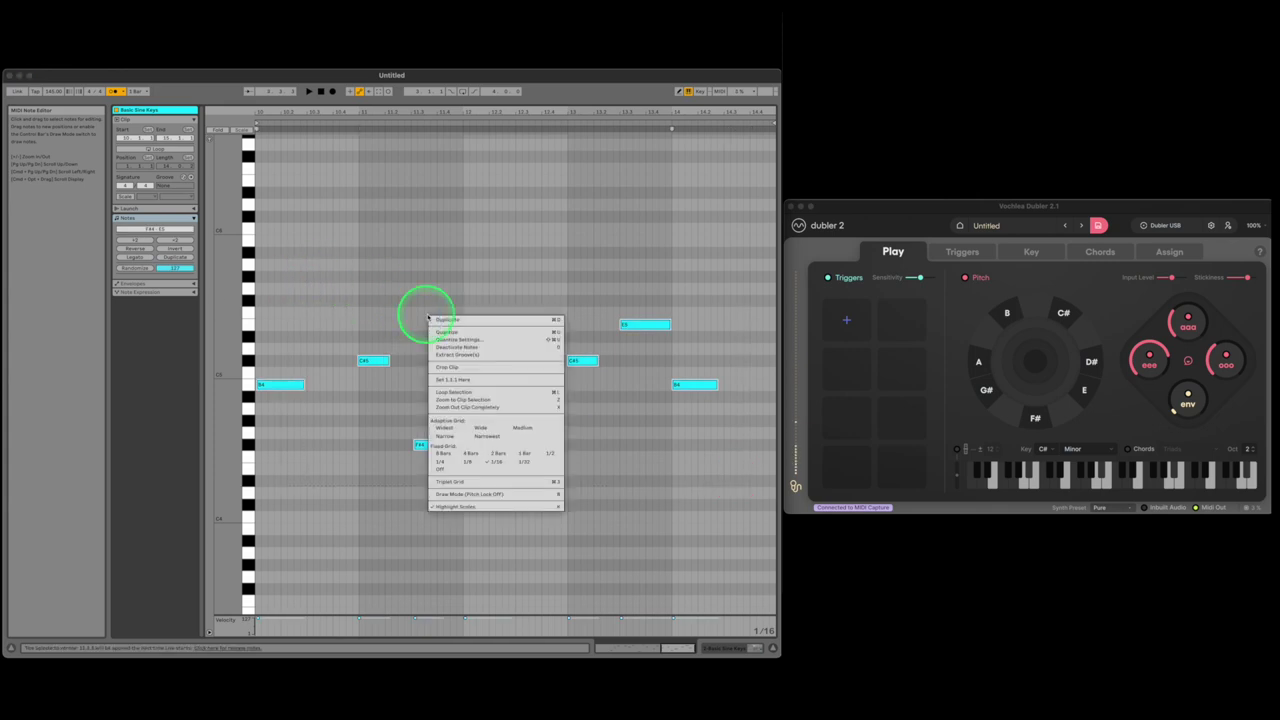
{"action": "left_click", "coordinate": [477, 345]}
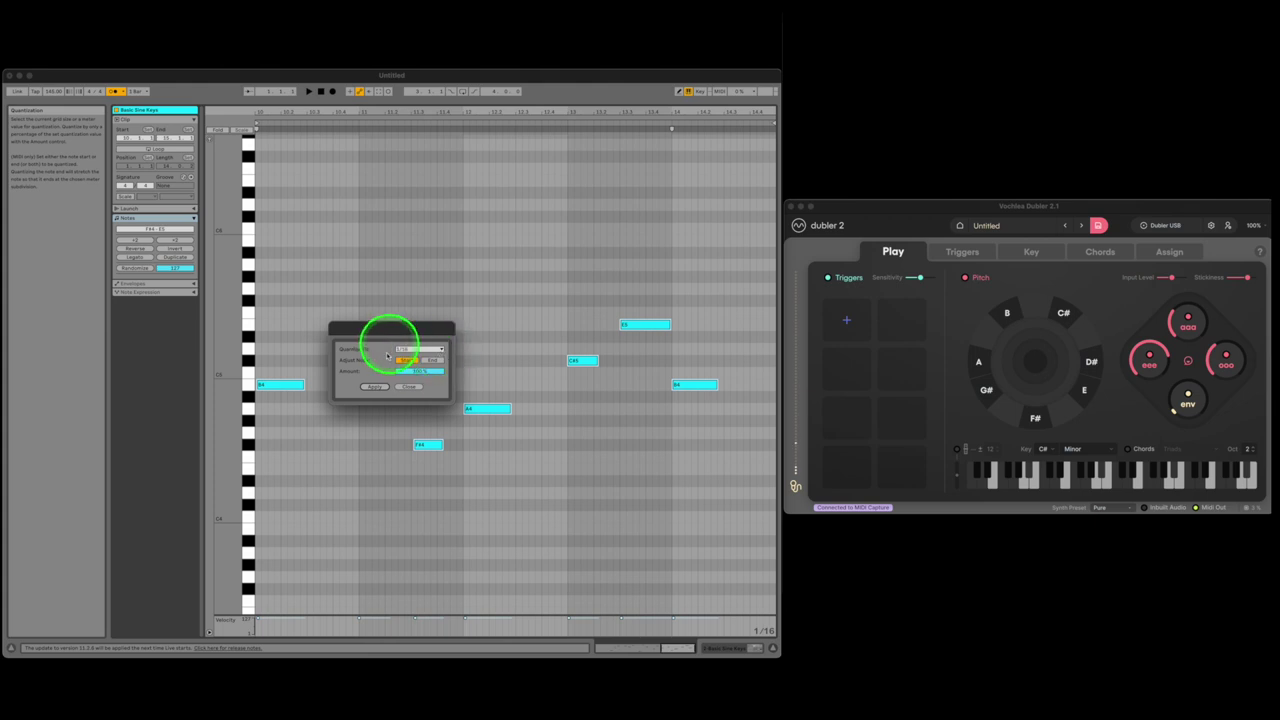
{"action": "left_click", "coordinate": [366, 386]}
{"action": "left_click", "coordinate": [380, 418]}
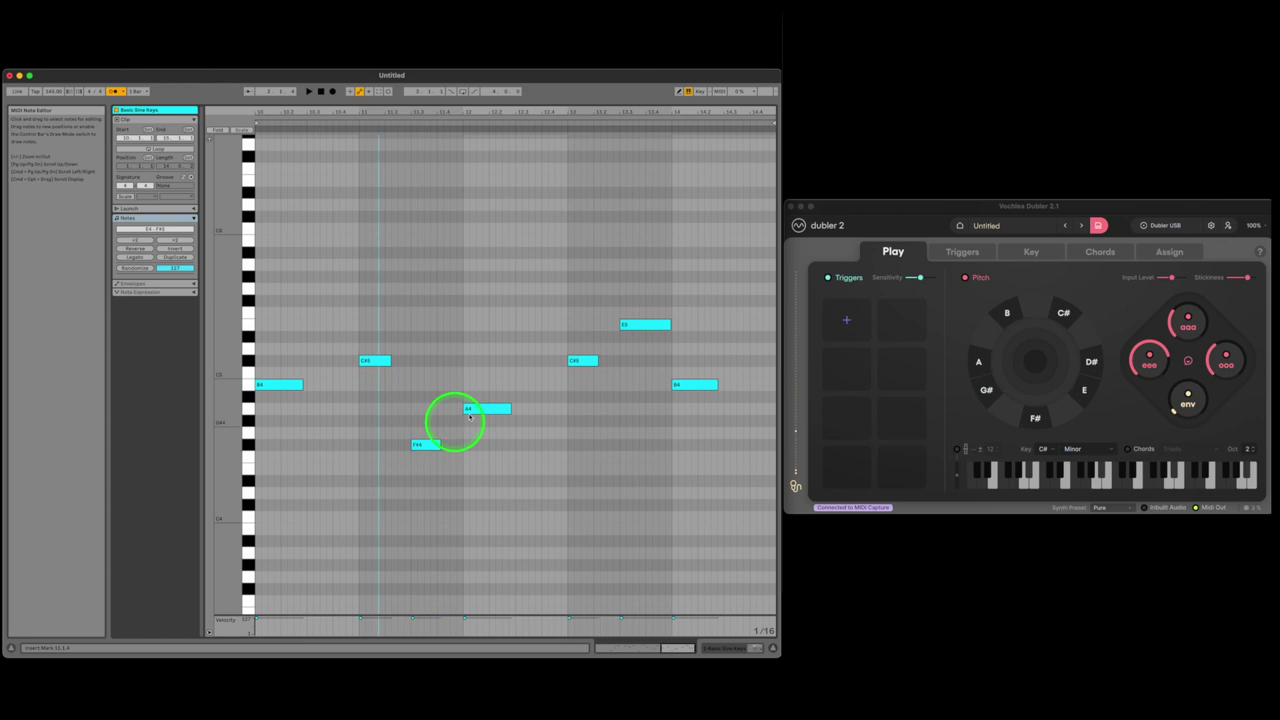
{"action": "key", "text": "space"}
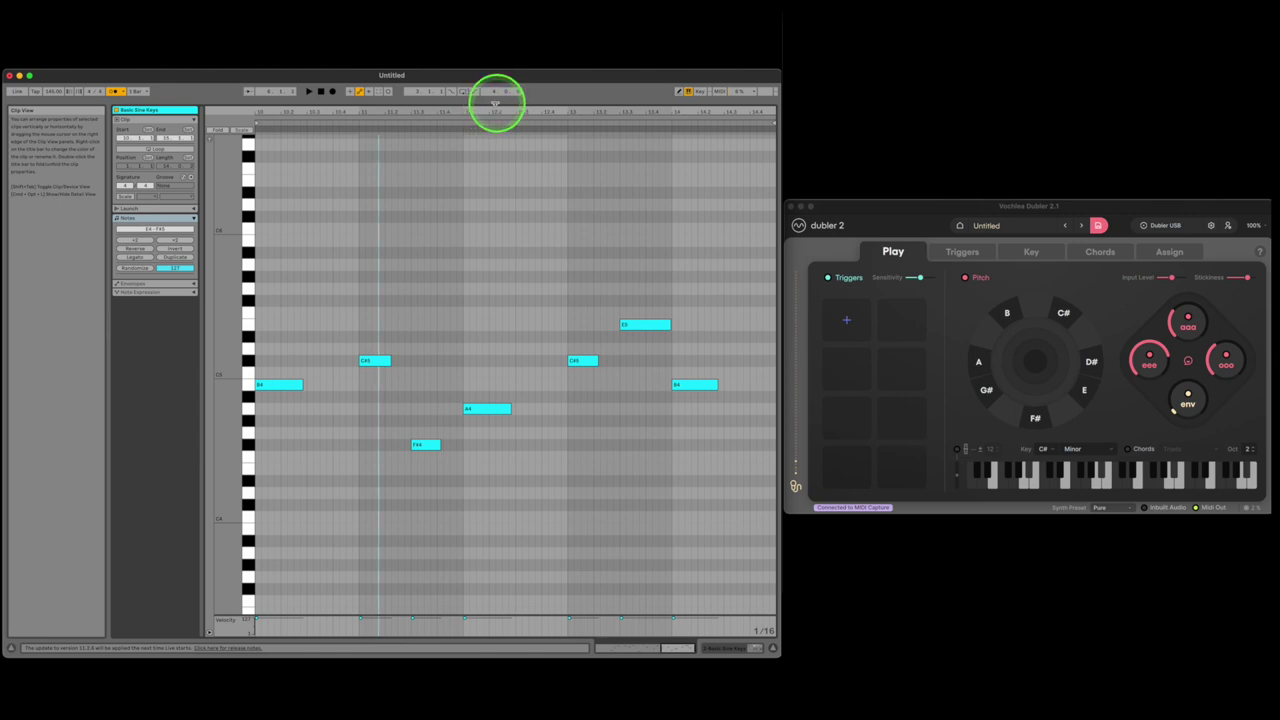
- Return to the arrangement and insert a new MIDI track below the Basic Sine Keys track
{"action": "left_click", "coordinate": [495, 104]}
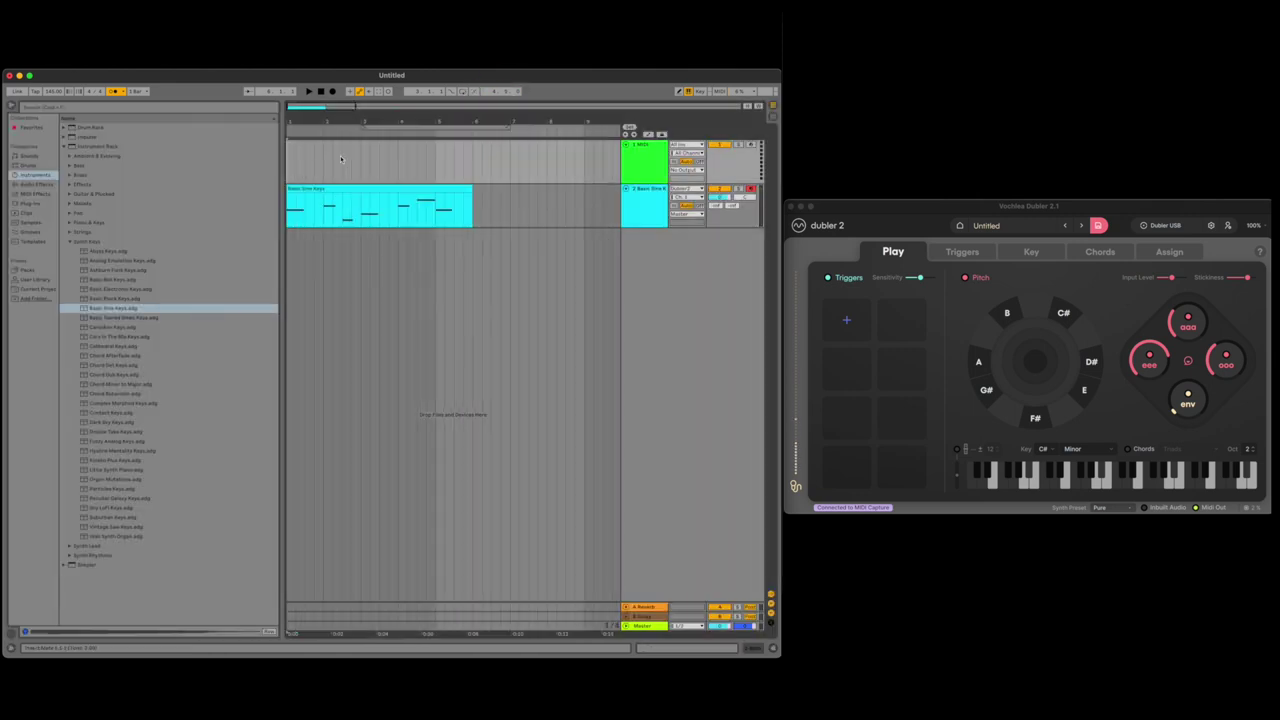
{"action": "left_click", "coordinate": [340, 157]}
{"action": "left_click", "coordinate": [672, 243]}
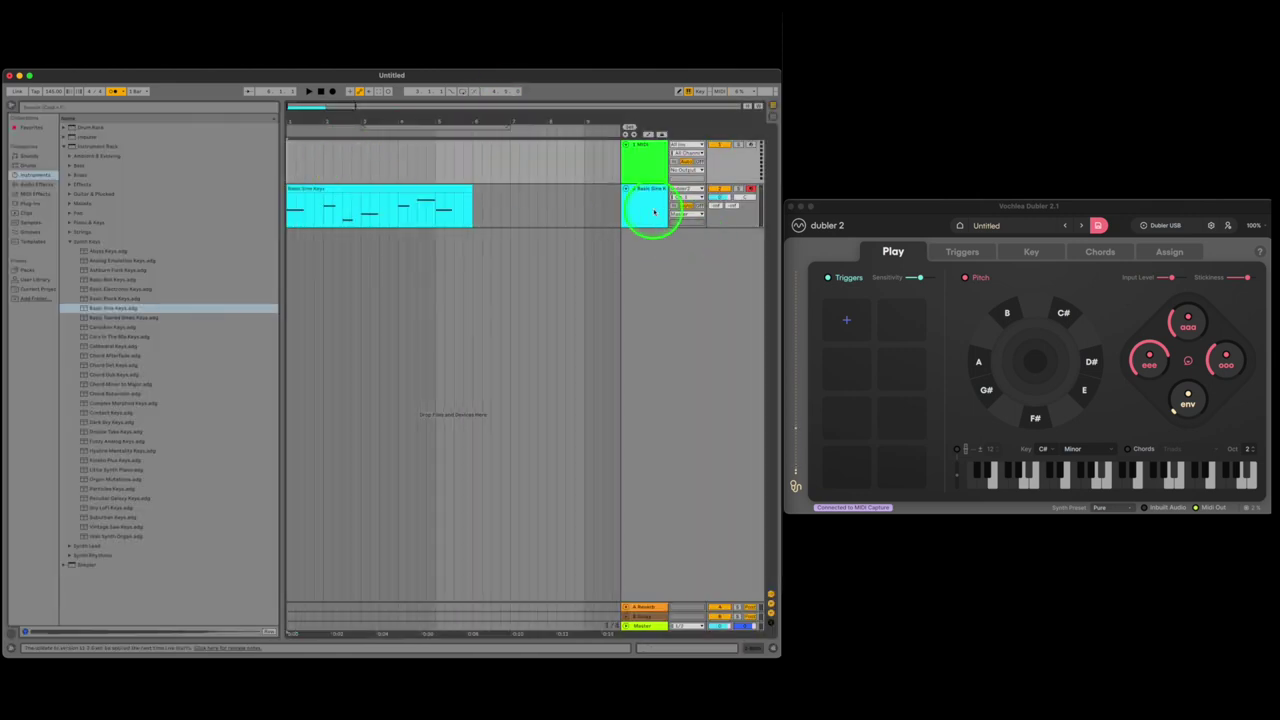
{"action": "right_click", "coordinate": [655, 211]}
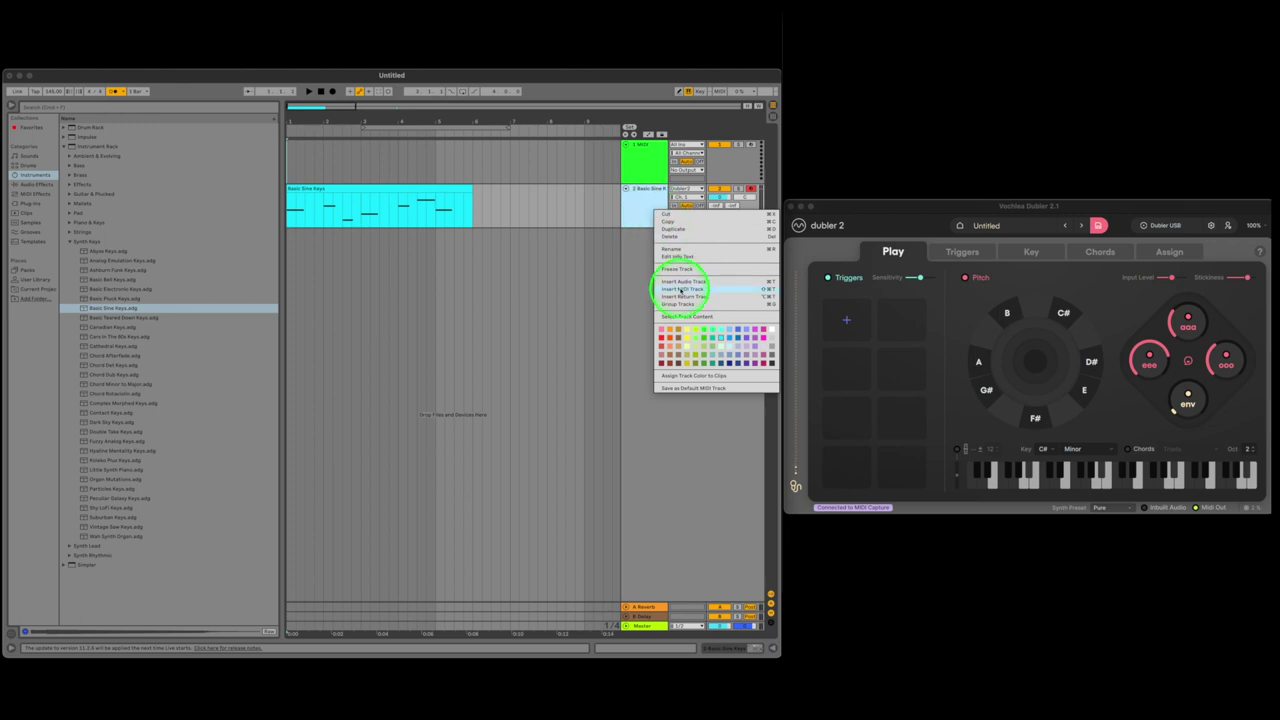
{"action": "left_click", "coordinate": [681, 290]}
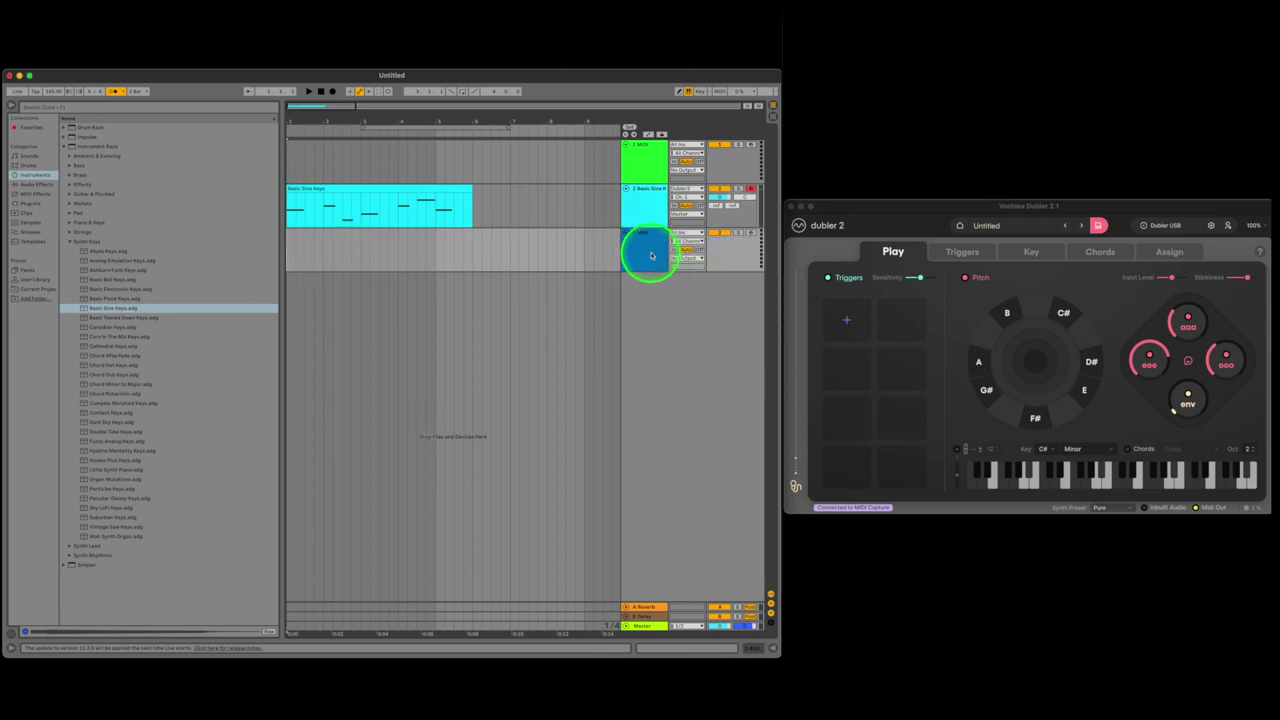
{"action": "double_click", "coordinate": [652, 254]}
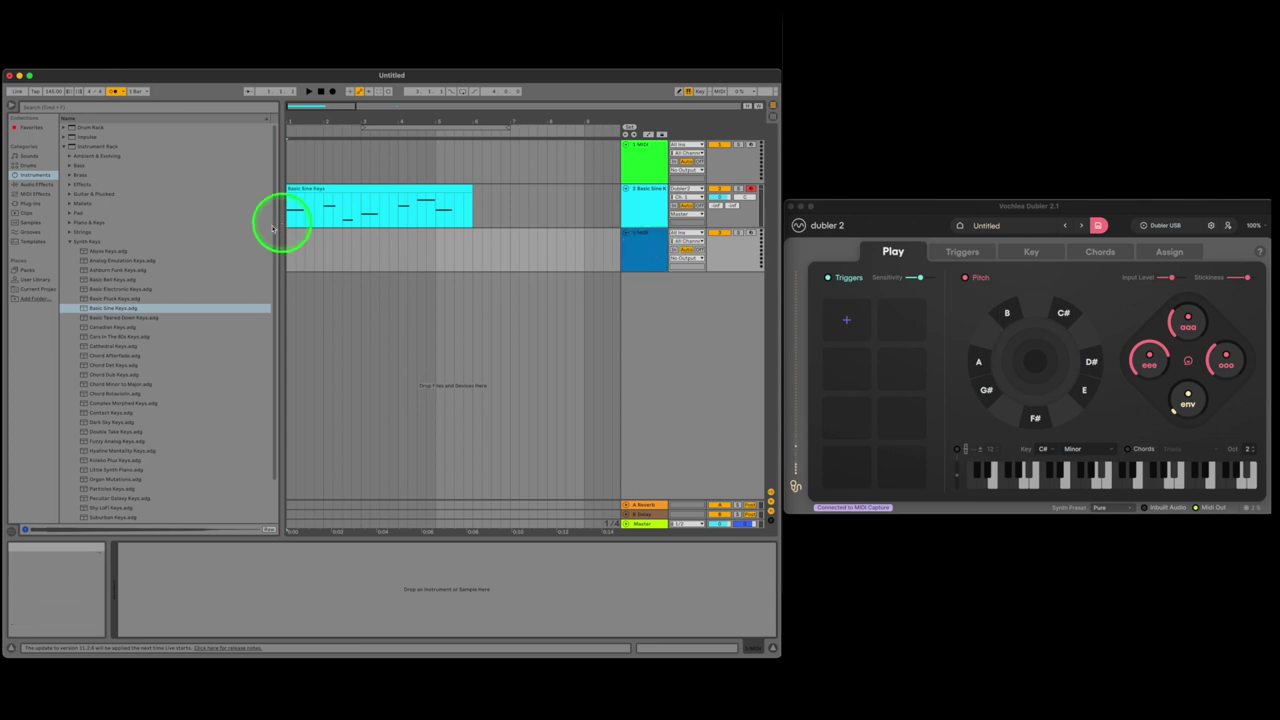
- Load Vochlea's Dubler MIDI Capture plug-in onto the new MIDI track and open its capture window
{"action": "left_click", "coordinate": [30, 203]}
{"action": "left_click", "coordinate": [64, 155]}
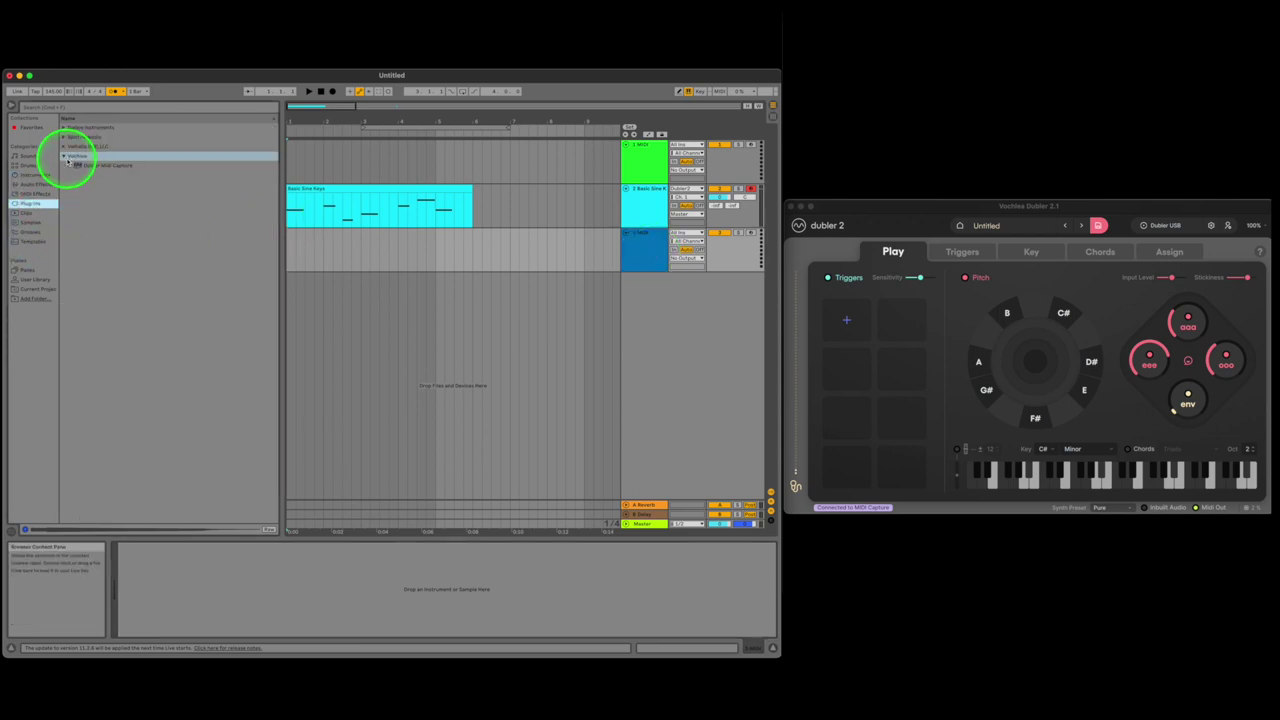
{"action": "left_click", "coordinate": [67, 159]}
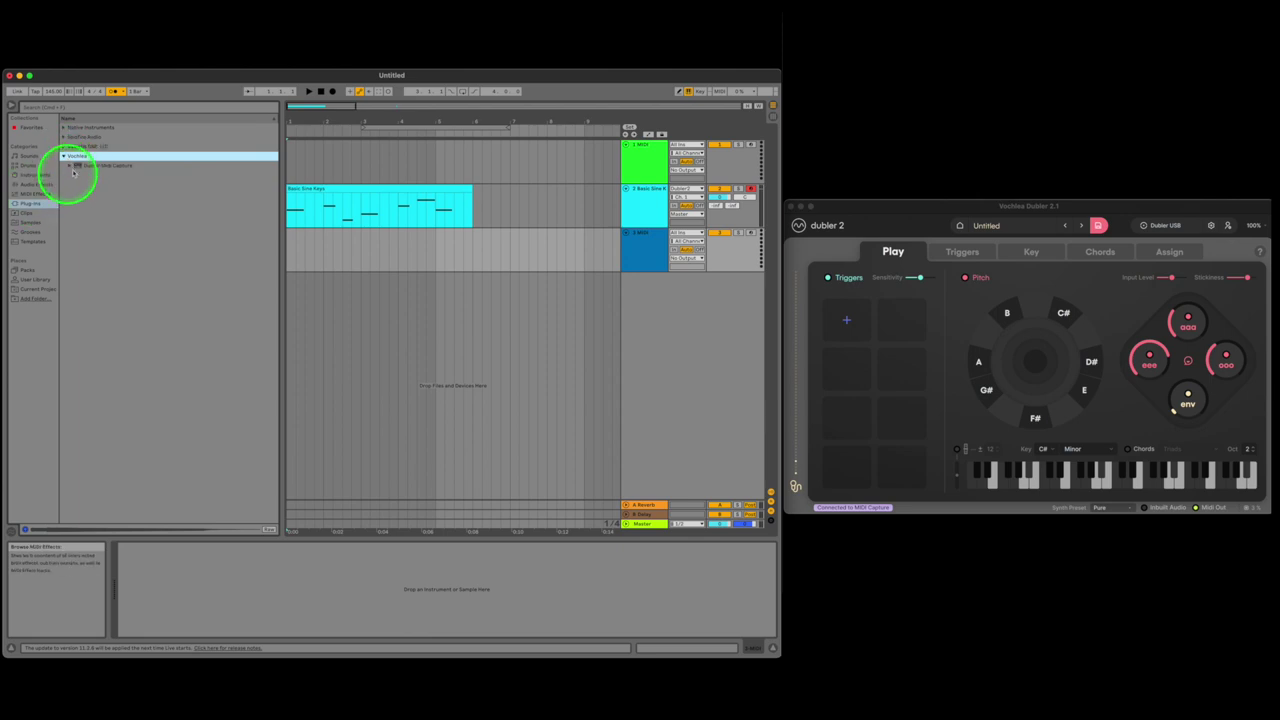
{"action": "left_click_drag", "start_coordinate": [80, 165], "coordinate": [338, 267]}
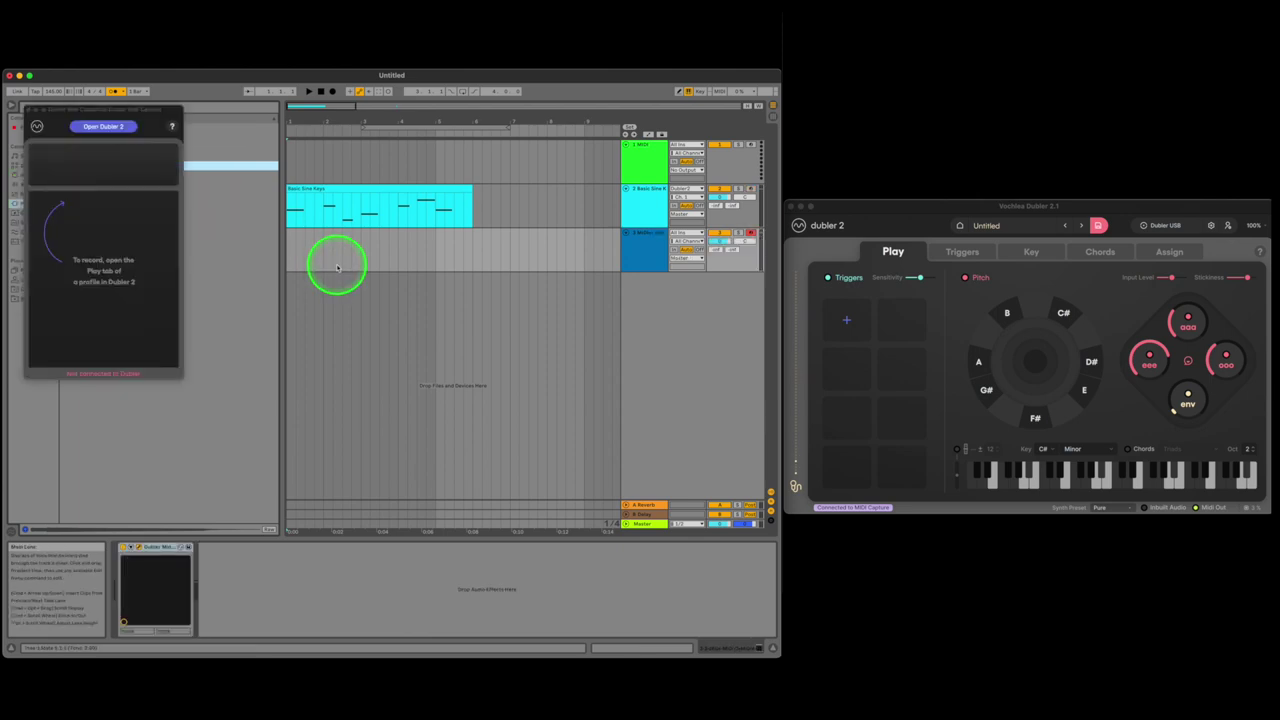
{"action": "left_click", "coordinate": [641, 253]}
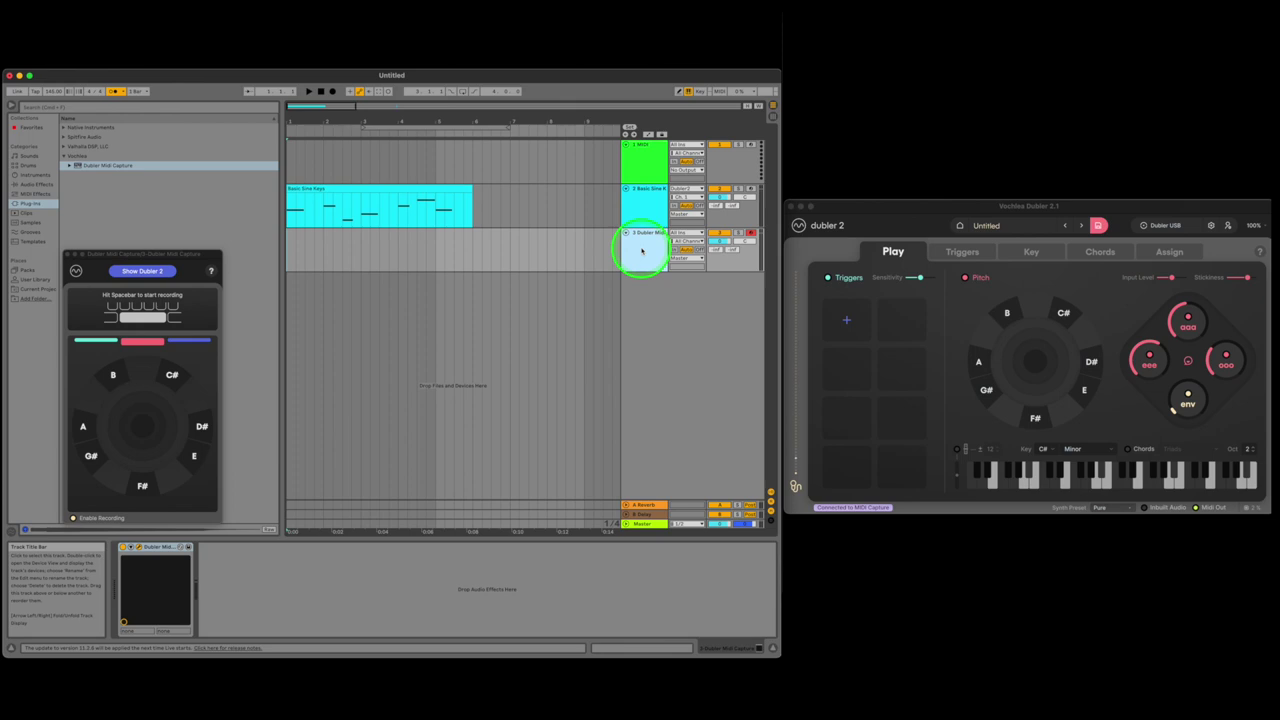
- Add a MIDI track named BASS, audition several bass presets and load Basic Electric Drive Bass onto it
{"action": "right_click", "coordinate": [641, 251]}
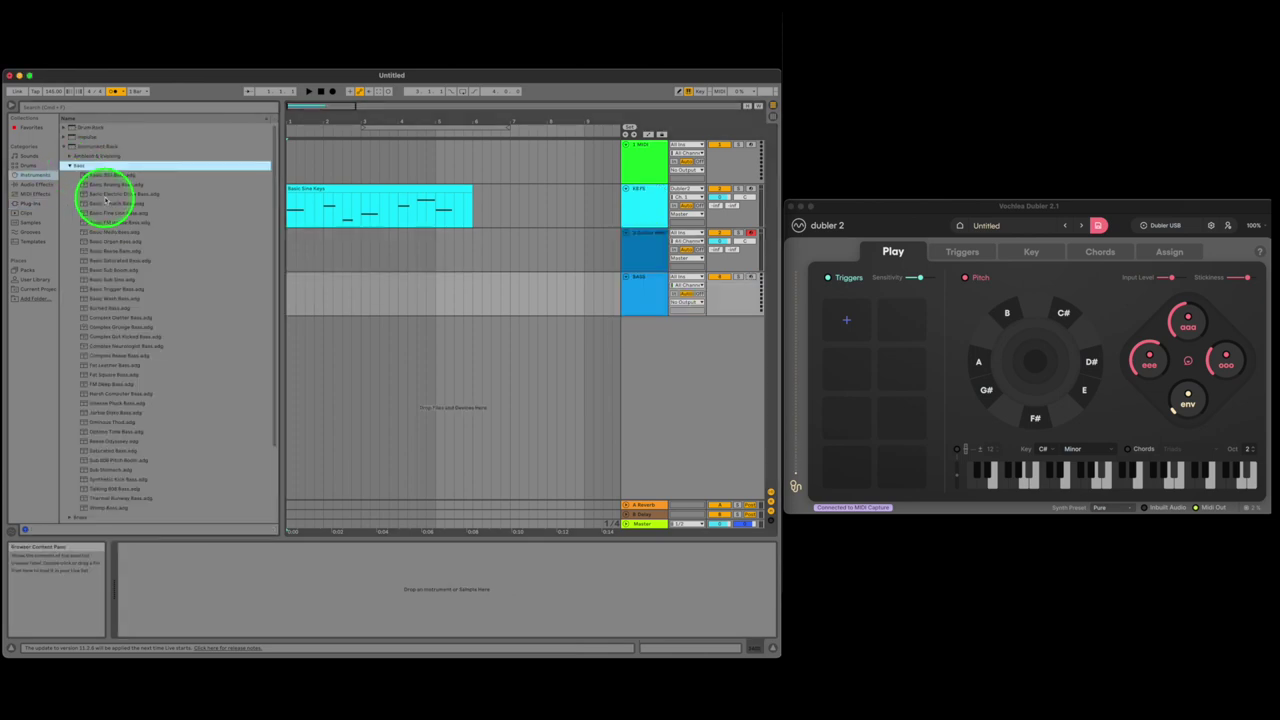
{"action": "left_click", "coordinate": [109, 184]}
{"action": "left_click", "coordinate": [114, 222]}
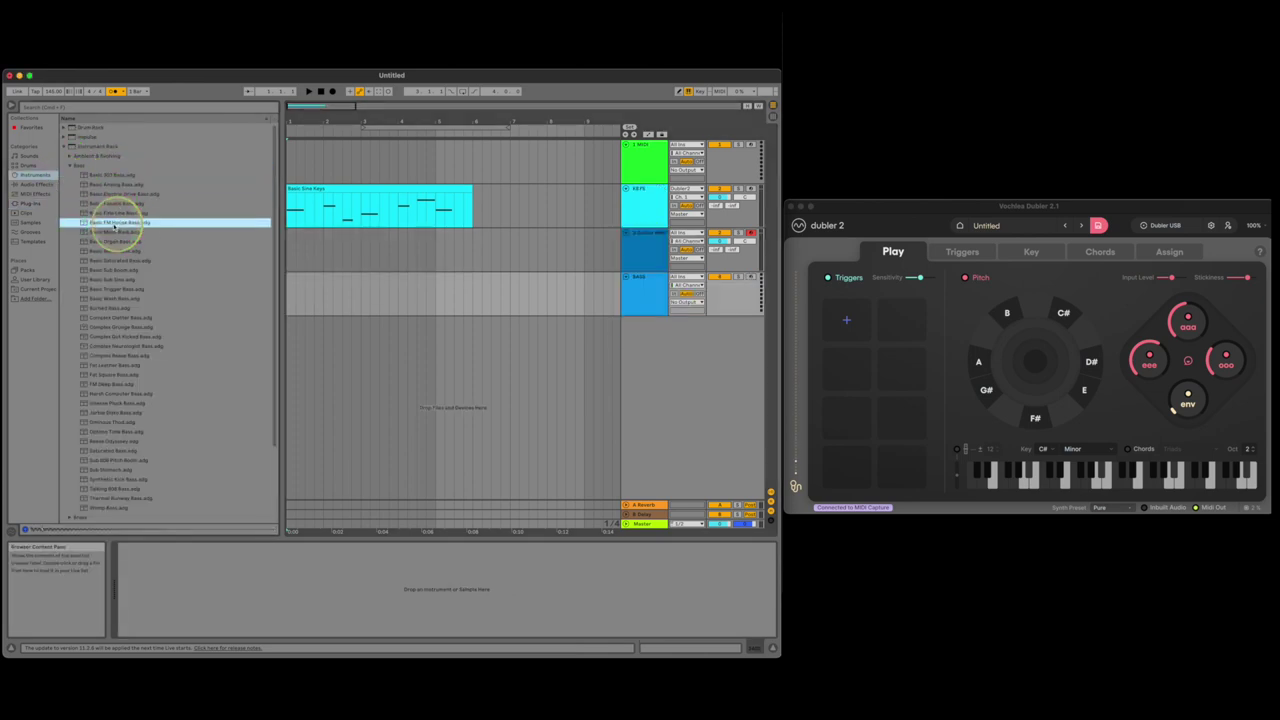
{"action": "left_click", "coordinate": [113, 232]}
{"action": "left_click", "coordinate": [112, 242]}
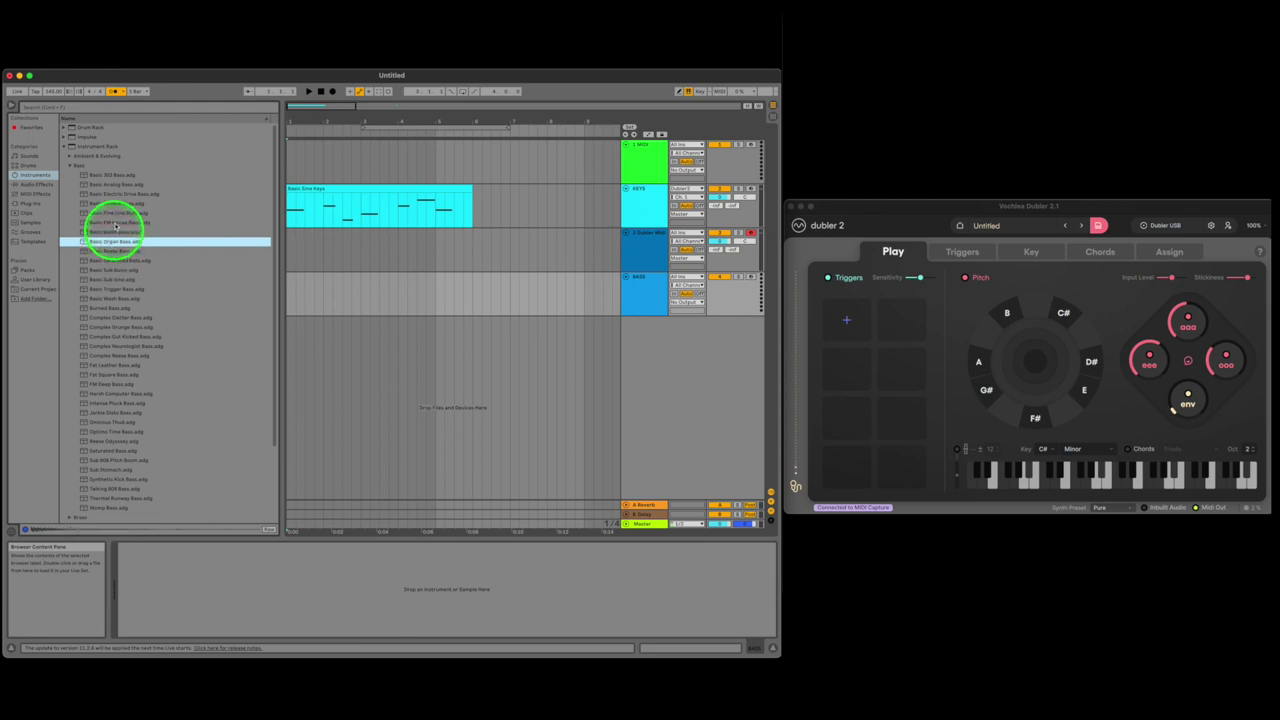
{"action": "left_click", "coordinate": [113, 194]}
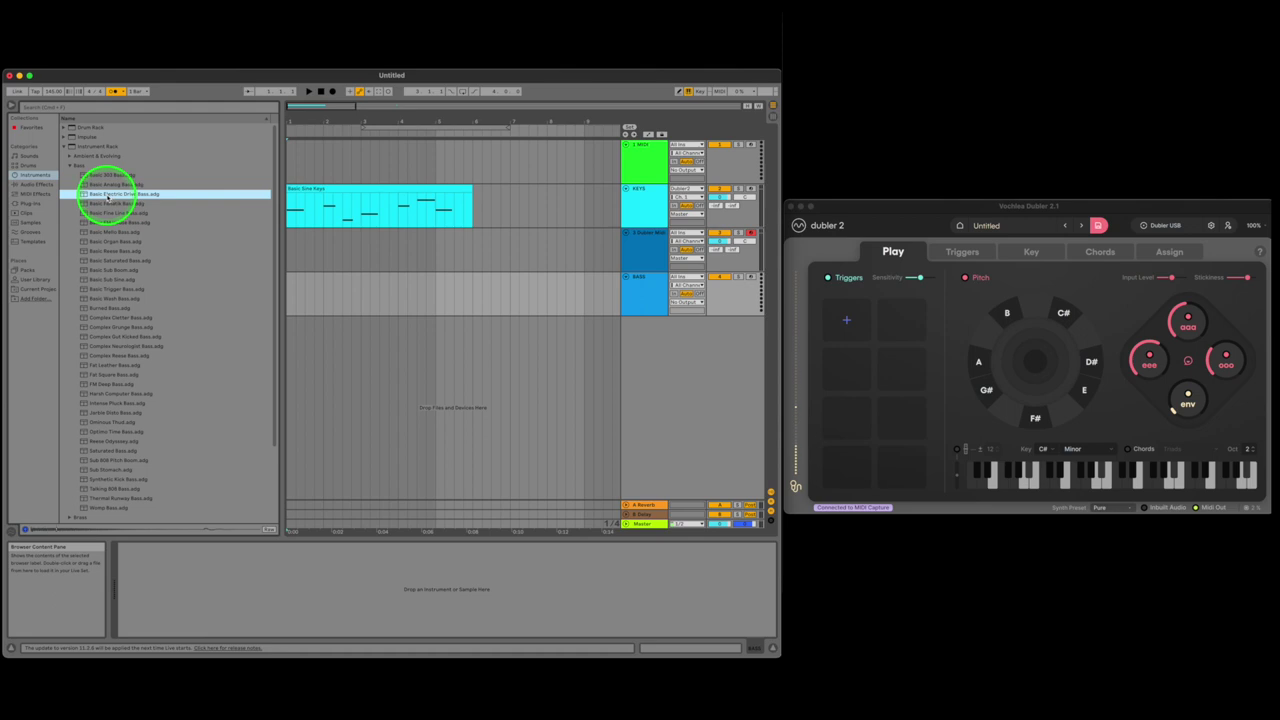
{"action": "left_click", "coordinate": [148, 196]}
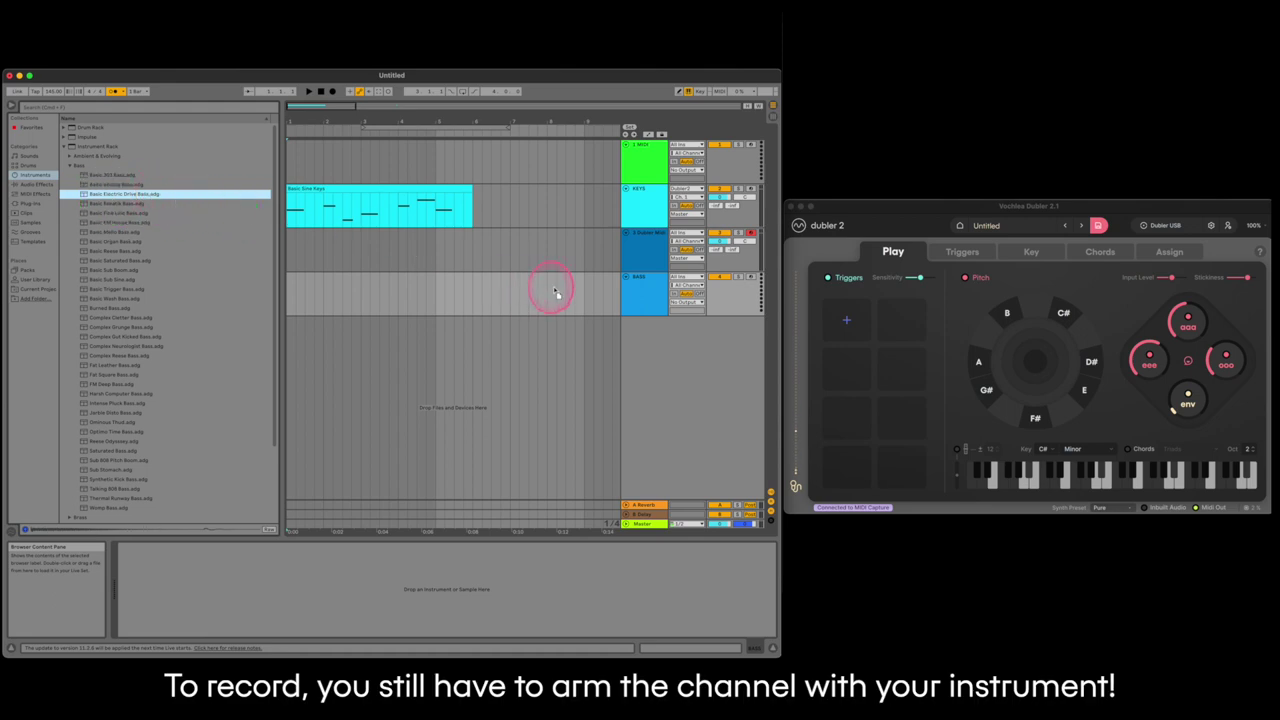
{"action": "left_click_drag", "start_coordinate": [636, 291], "coordinate": [634, 287]}
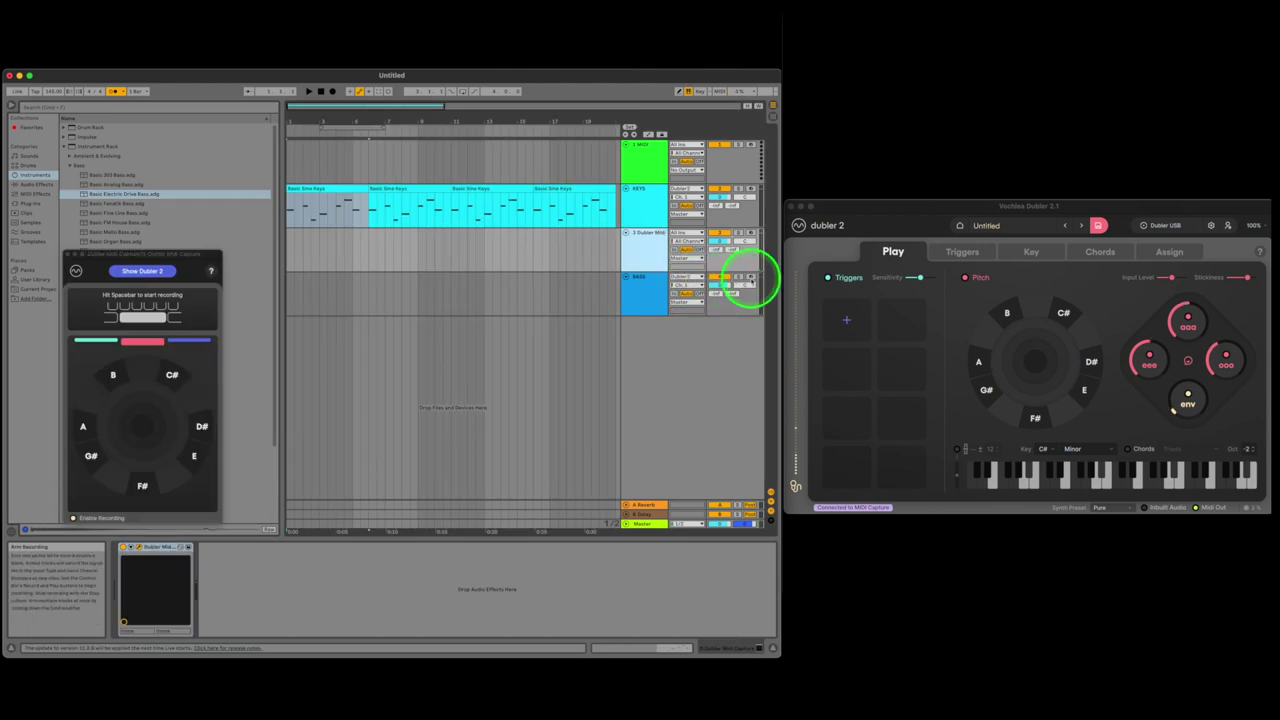
- Arm the BASS track for monitoring and record a voice-played bassline with the Dubler MIDI Capture plug-in
{"action": "left_click", "coordinate": [750, 279]}
{"action": "left_click", "coordinate": [629, 253]}
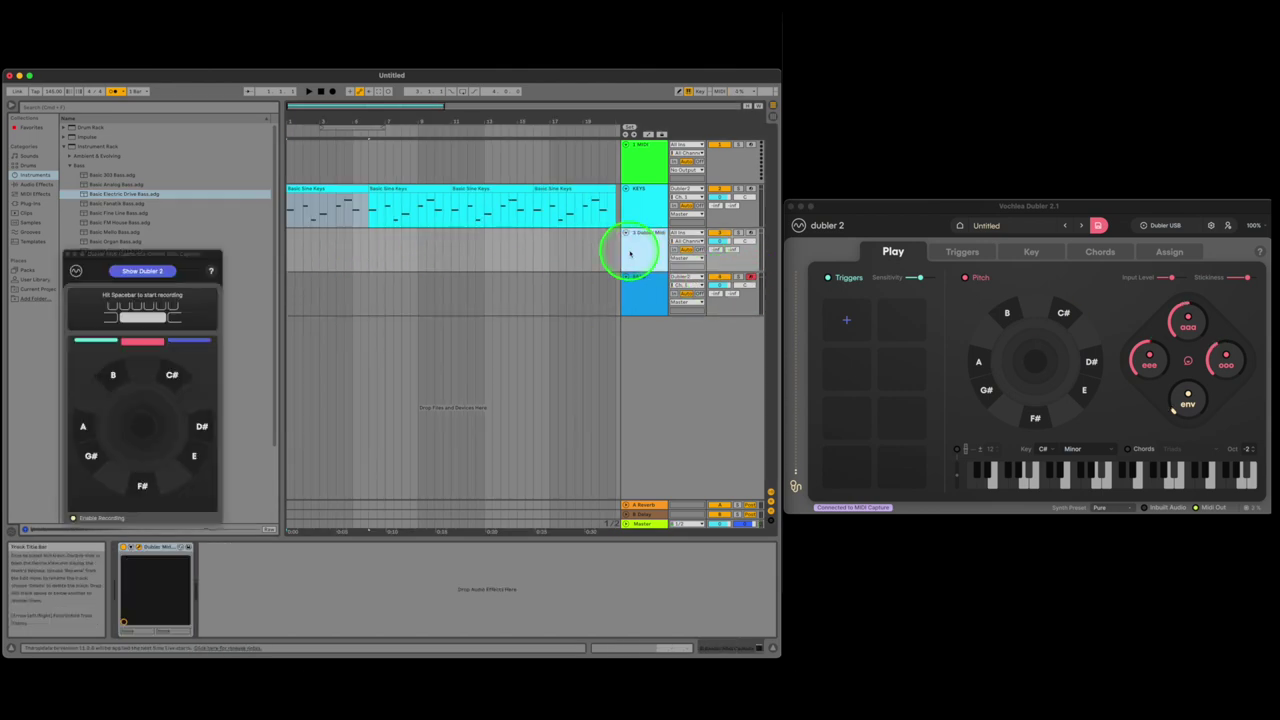
{"action": "left_click", "coordinate": [750, 279]}
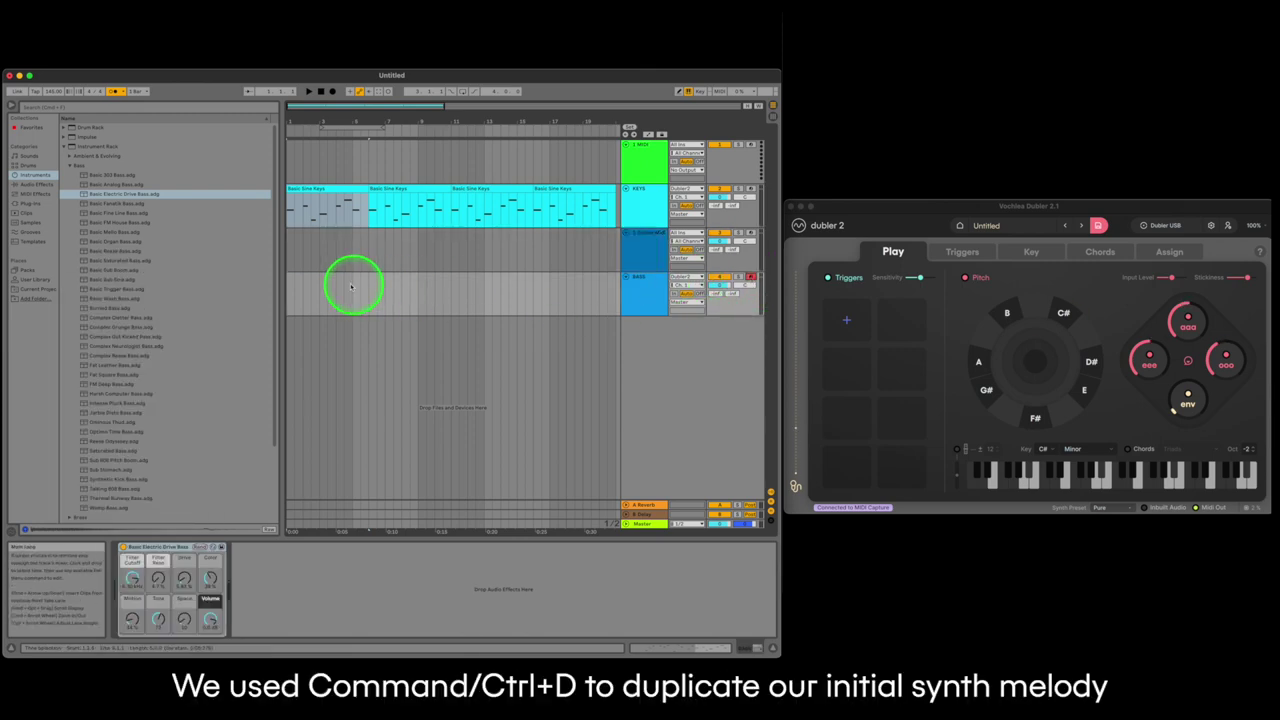
{"action": "left_click", "coordinate": [629, 253]}
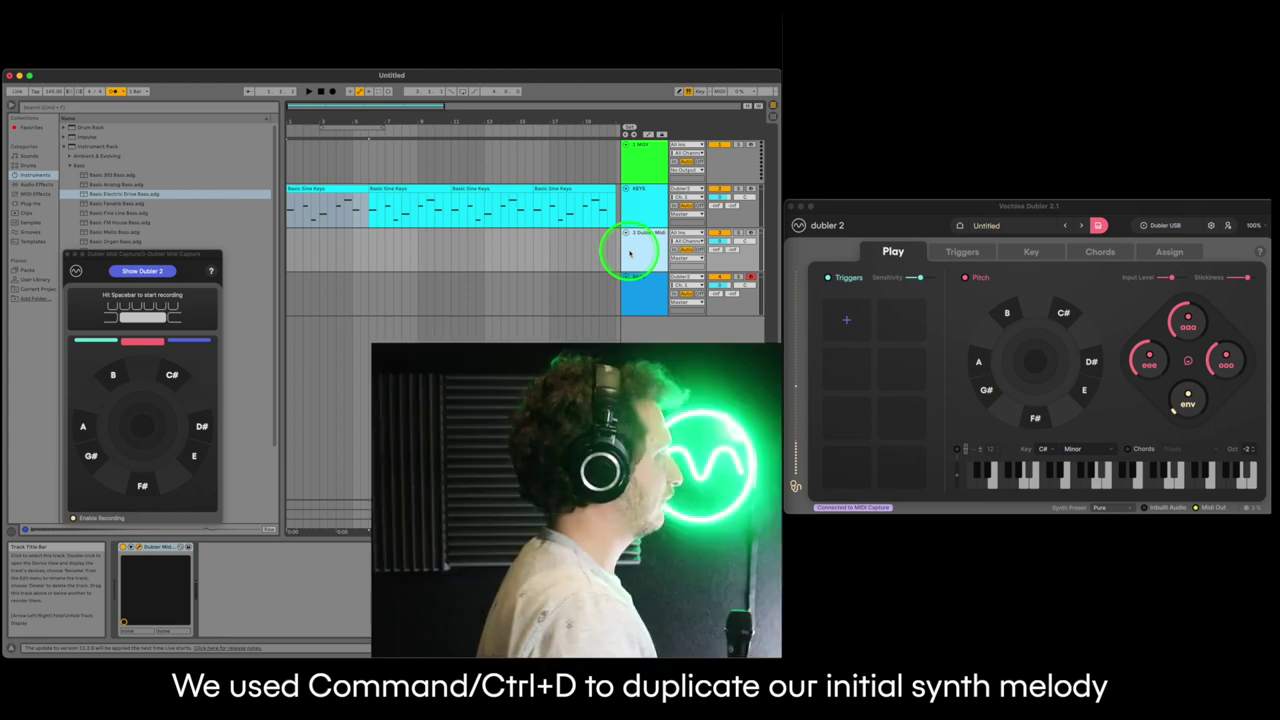
{"action": "key", "text": "space"}
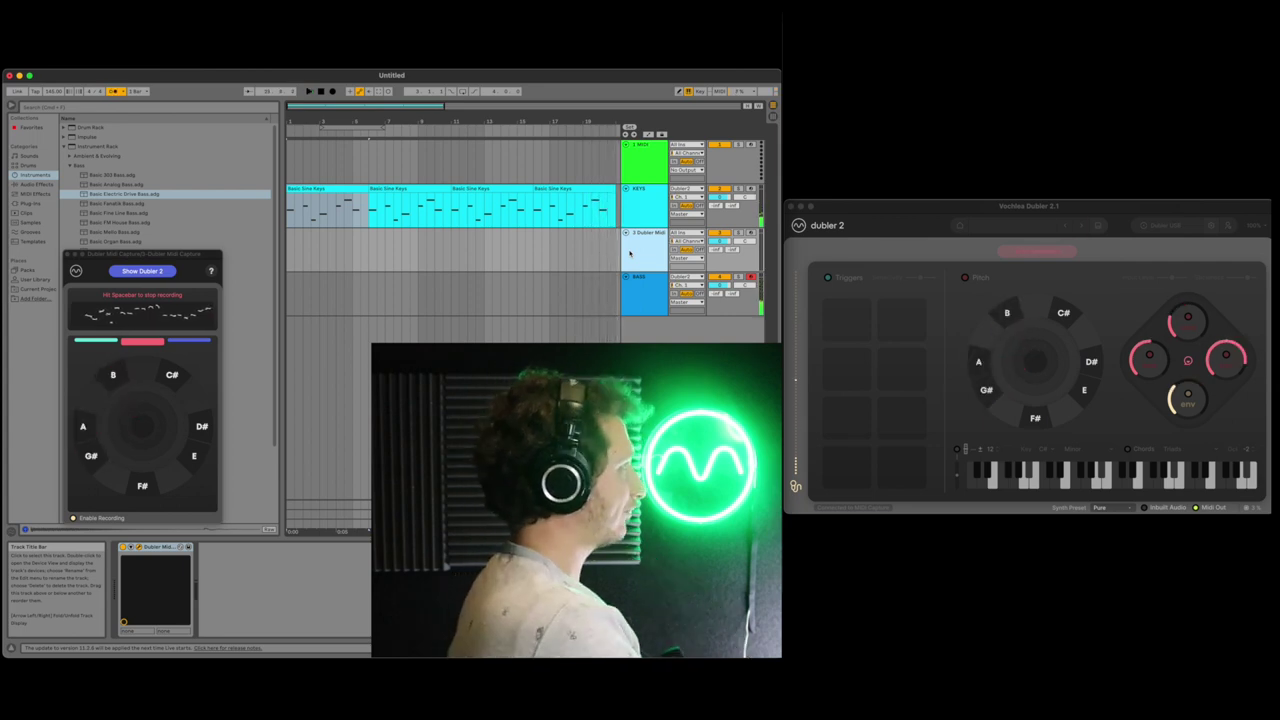
{"action": "key", "text": "space"}
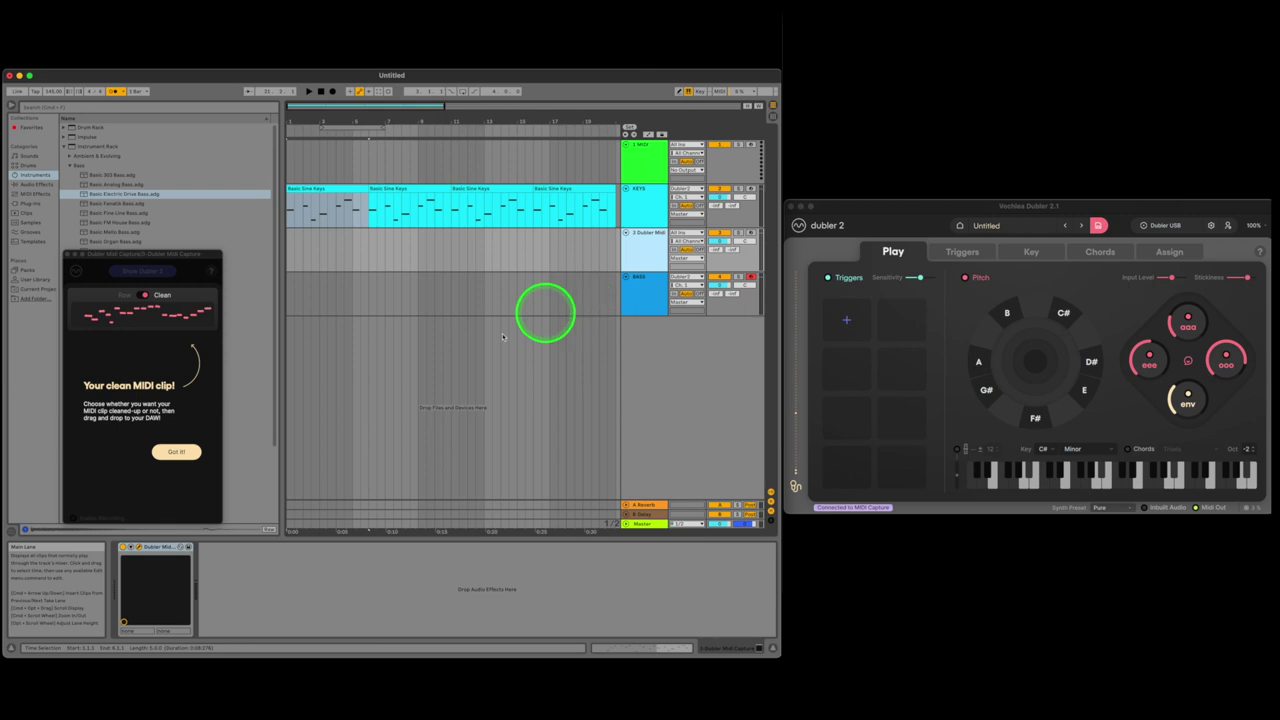
- Disarm the BASS track and compare the captured clip's Raw and Clean versions, leaving it on Clean
{"action": "left_click", "coordinate": [176, 453]}
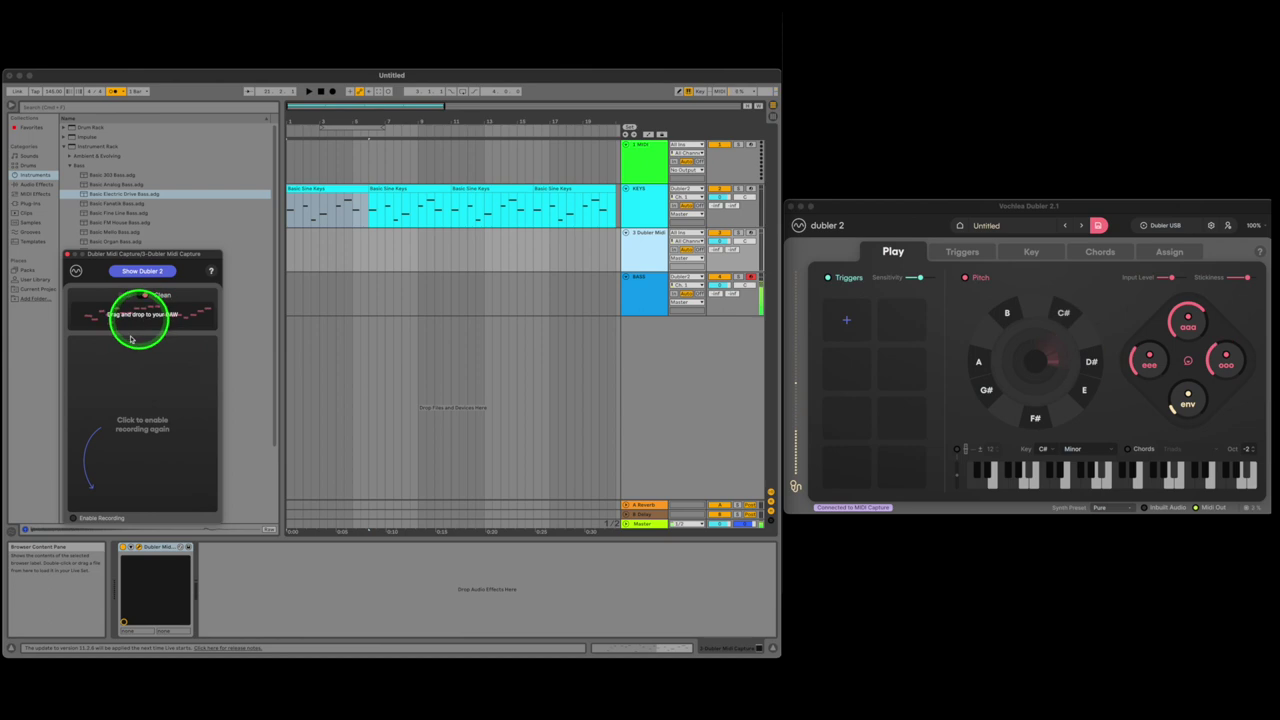
{"action": "left_click", "coordinate": [762, 285]}
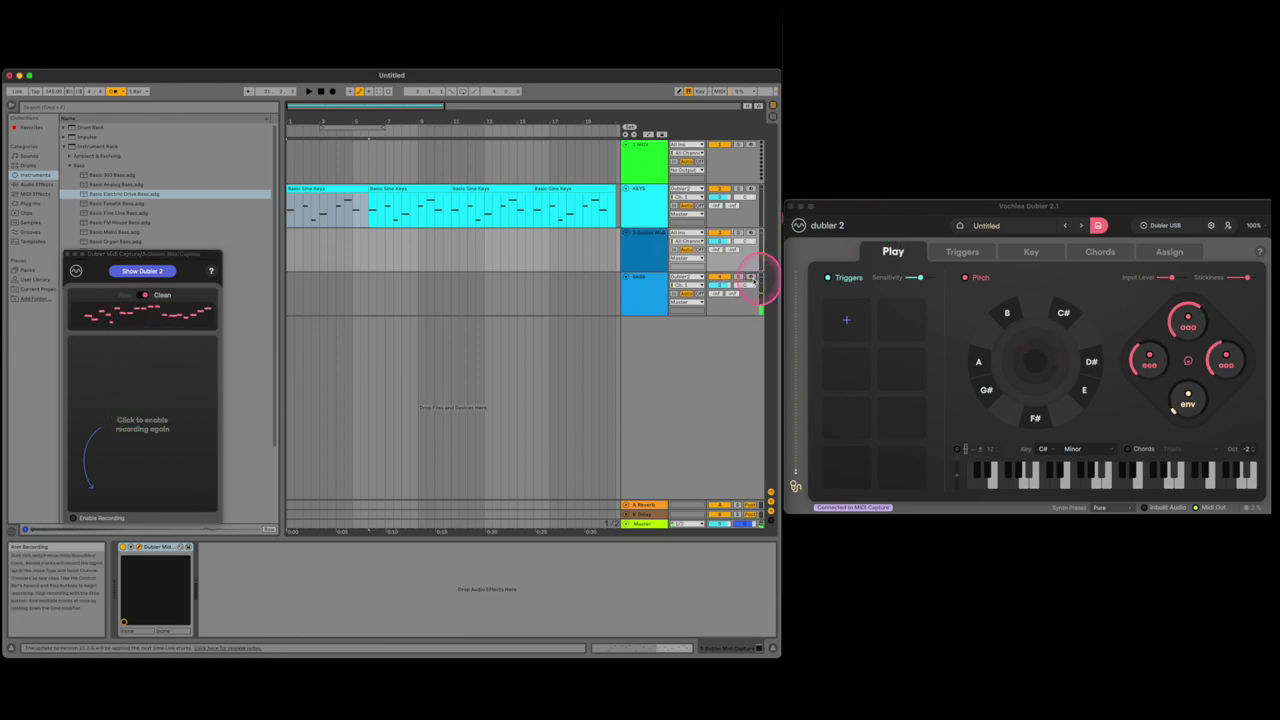
{"action": "left_click", "coordinate": [143, 295]}
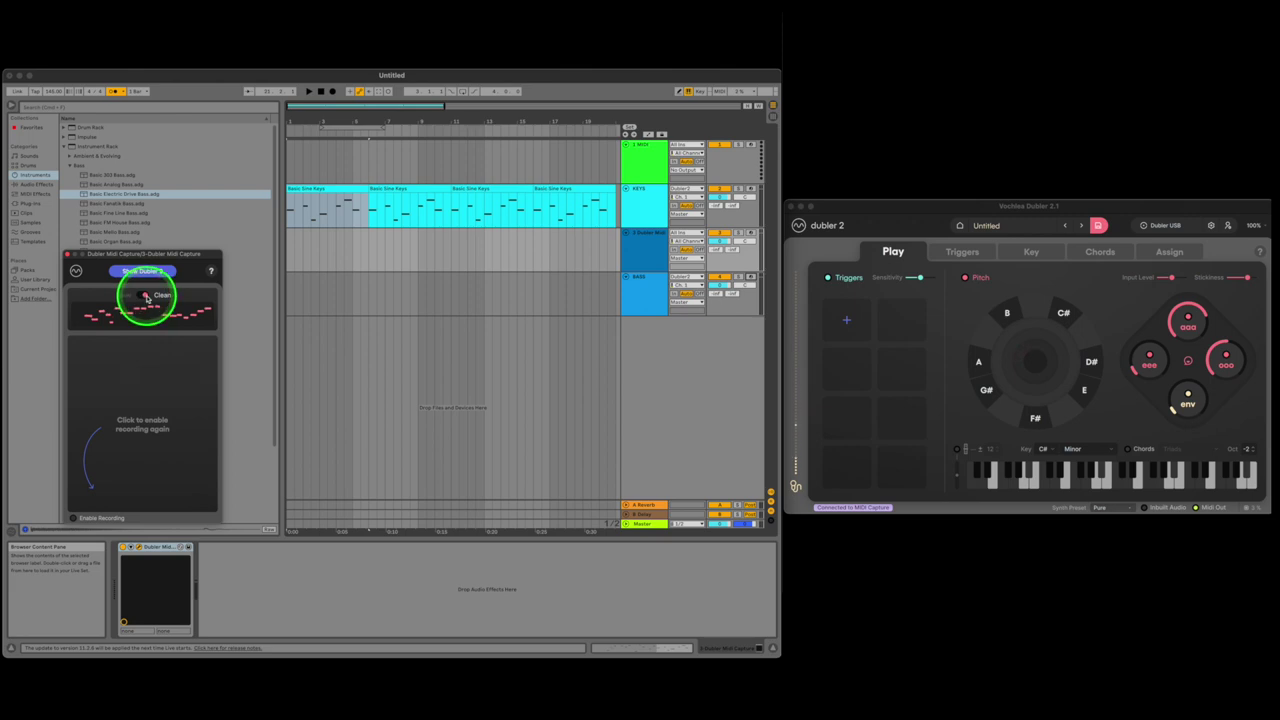
{"action": "left_click", "coordinate": [165, 297]}
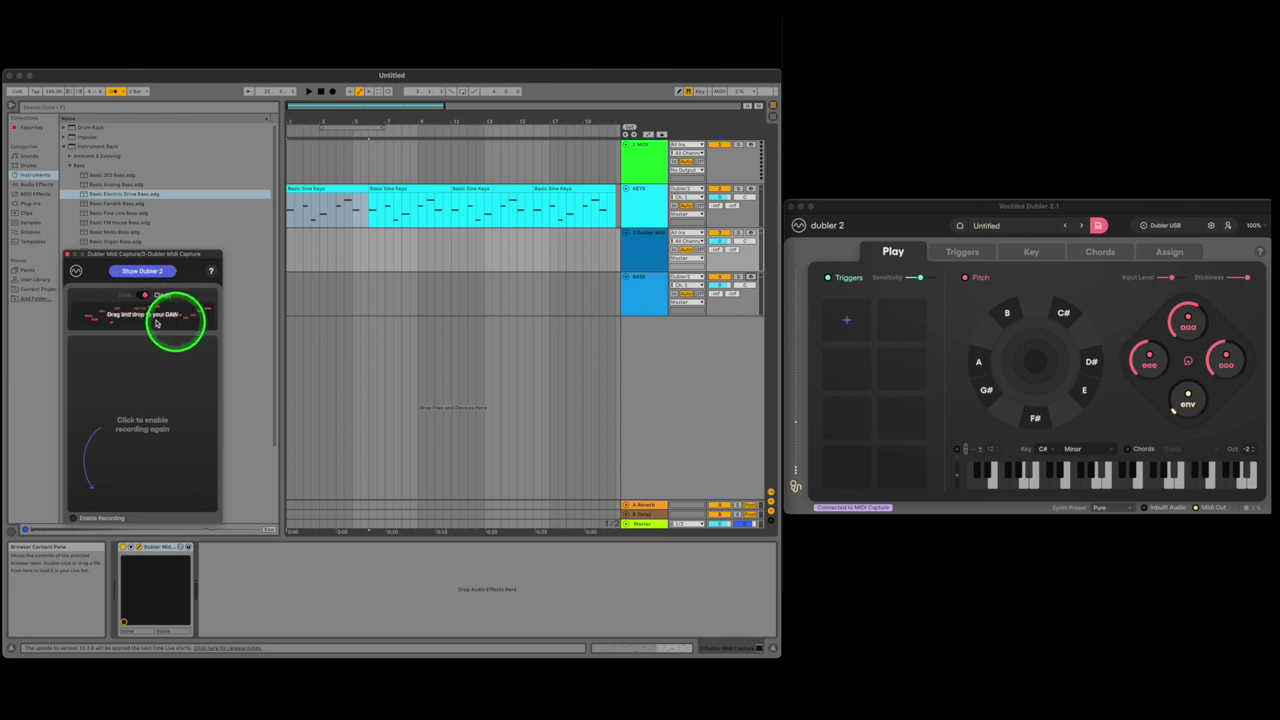
- Place the clean captured clip on the BASS track without importing tempo data, and align it to the arrangement start
{"action": "left_click_drag", "start_coordinate": [130, 316], "coordinate": [287, 300]}
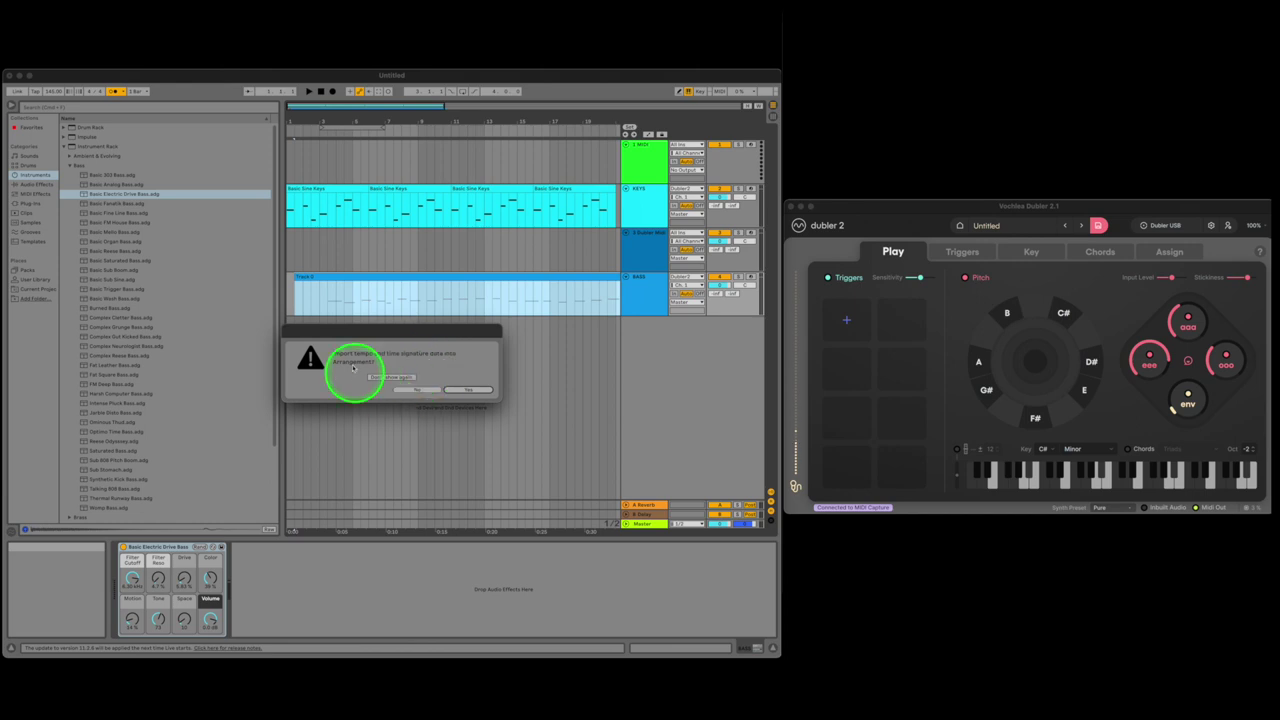
{"action": "left_click", "coordinate": [405, 378]}
{"action": "left_click", "coordinate": [418, 391]}
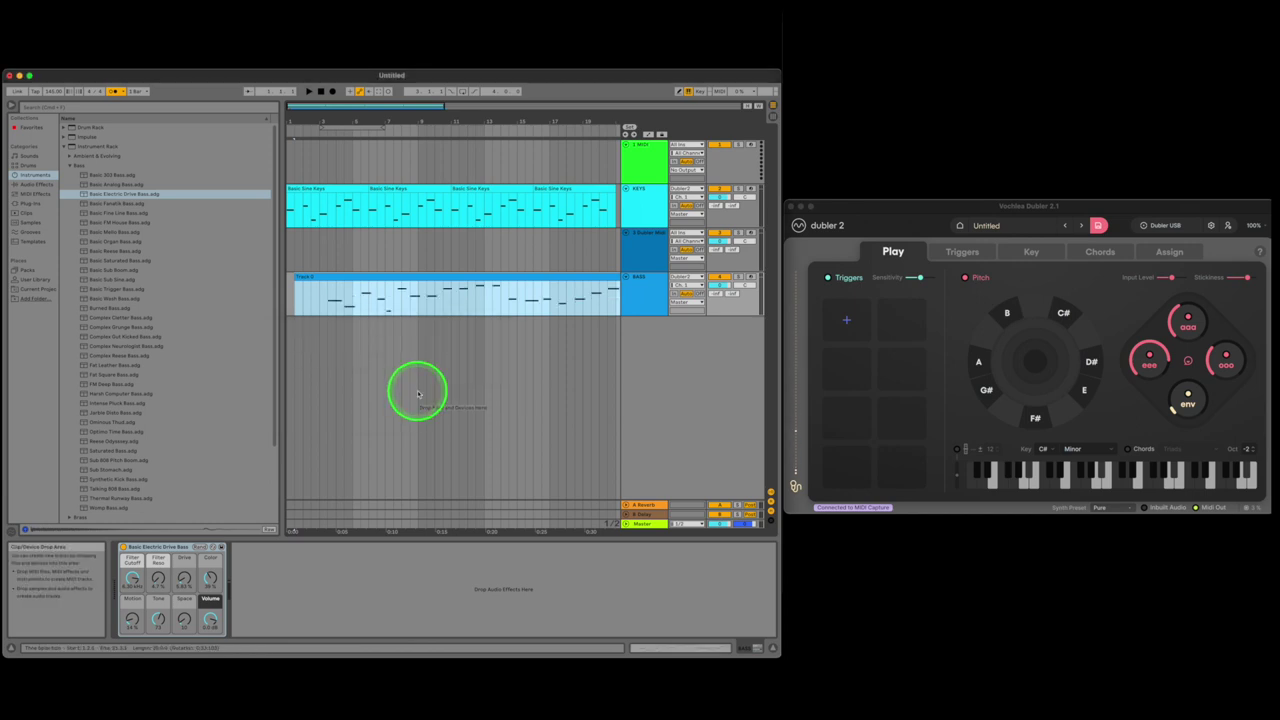
{"action": "left_click_drag", "start_coordinate": [350, 277], "coordinate": [340, 274]}
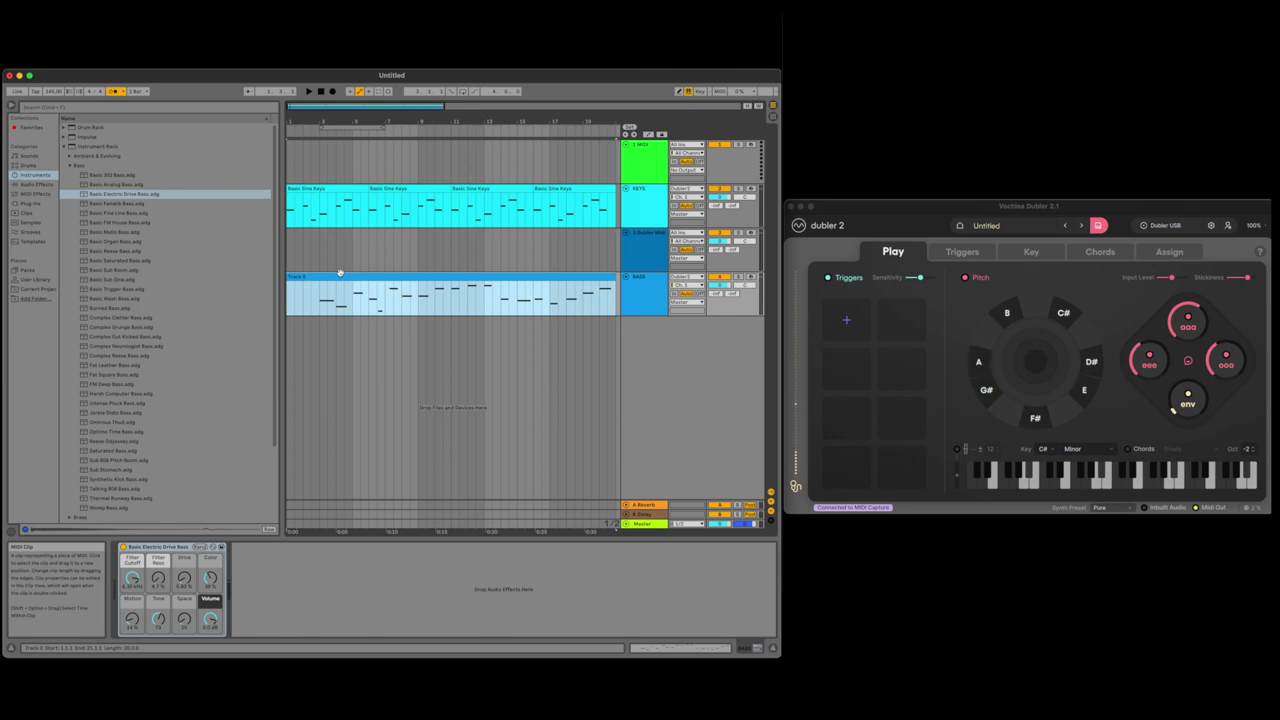
- Split the BASS clip at about bar 15 and open the bass part for note editing
{"action": "left_click", "coordinate": [363, 277]}
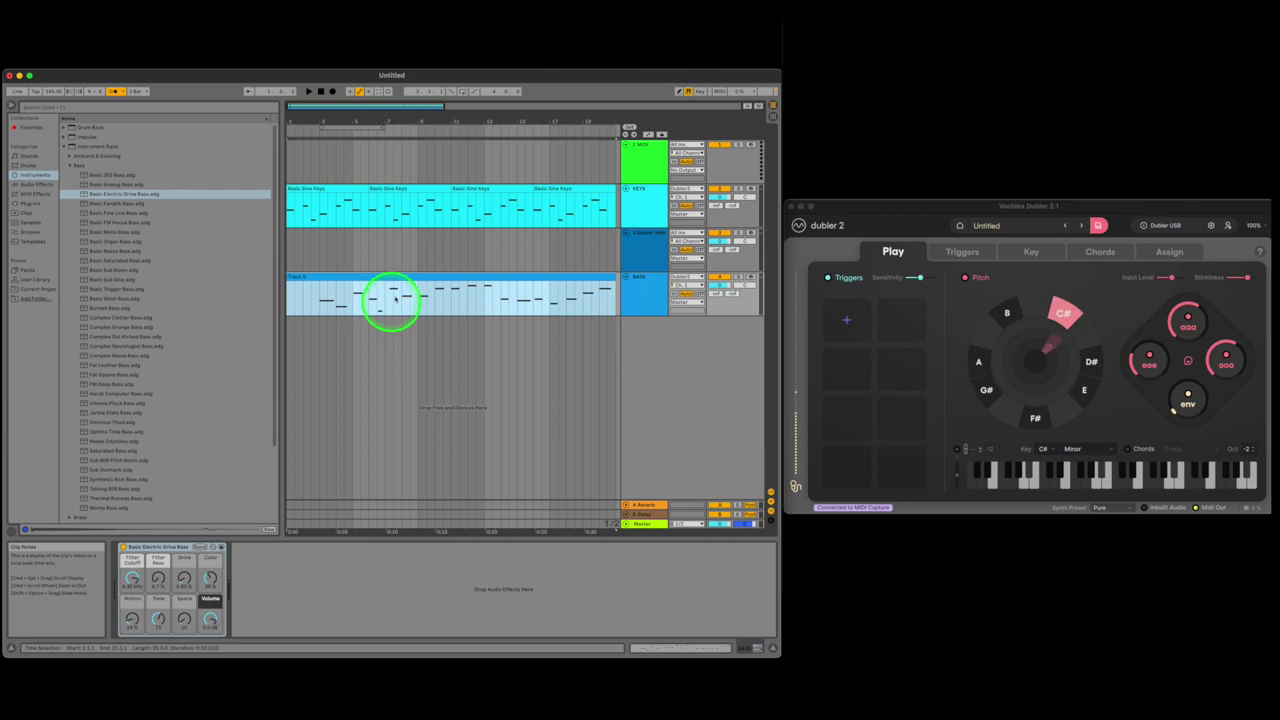
{"action": "left_click", "coordinate": [403, 197]}
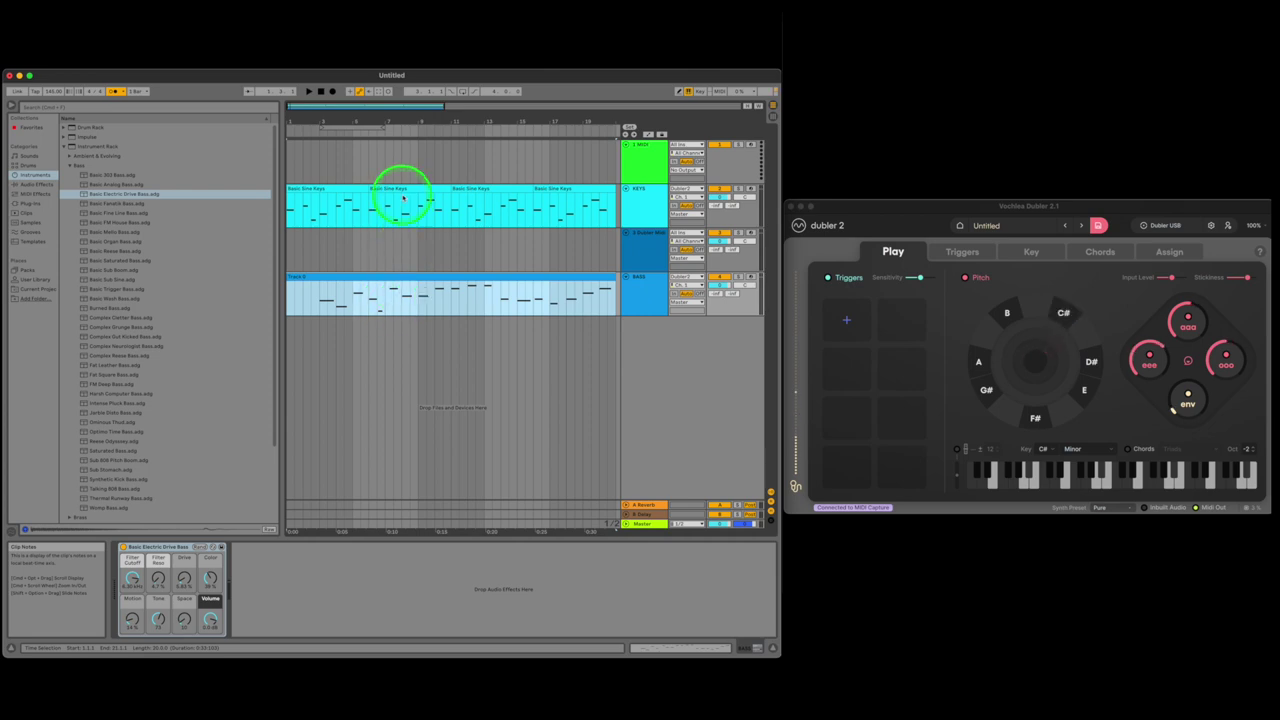
{"action": "left_click", "coordinate": [513, 305]}
{"action": "key", "text": "super+e"}
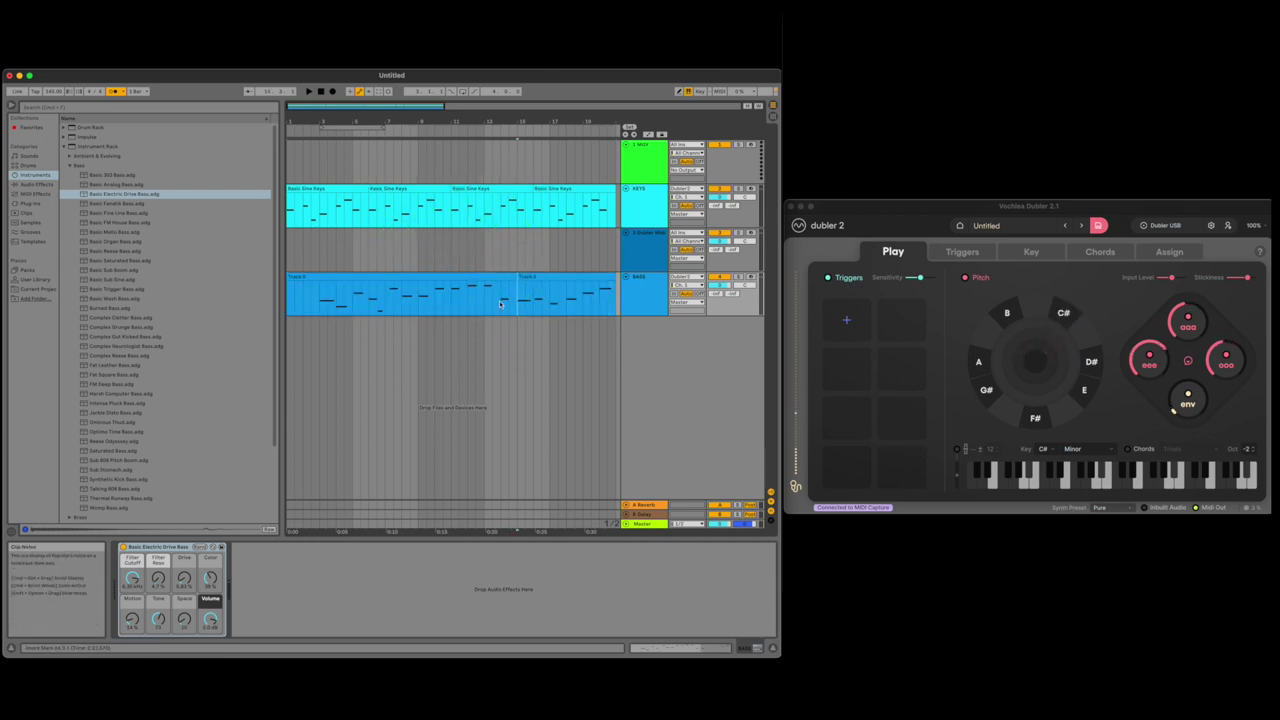
{"action": "left_click", "coordinate": [531, 277]}
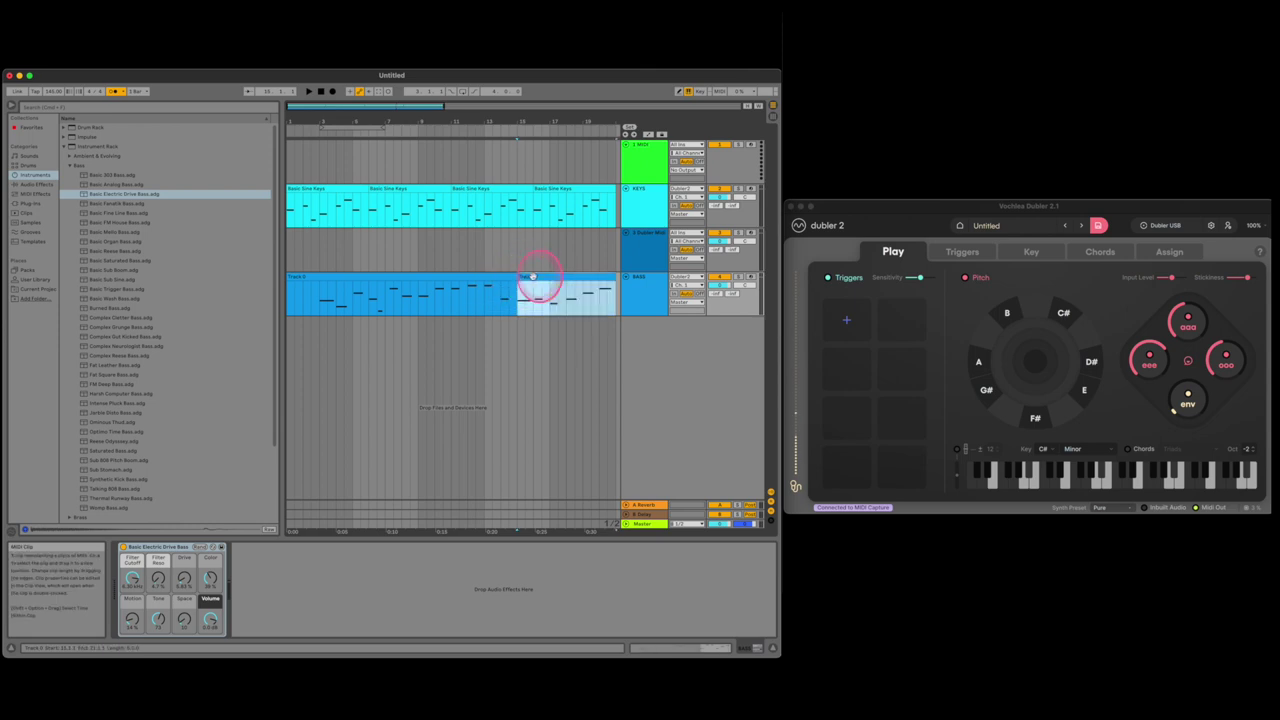
{"action": "mouse_move", "coordinate": [533, 277]}
{"action": "left_mouse_down"}
{"action": "mouse_move", "coordinate": [508, 285]}
{"action": "mouse_move", "coordinate": [536, 287]}
{"action": "left_mouse_up"}
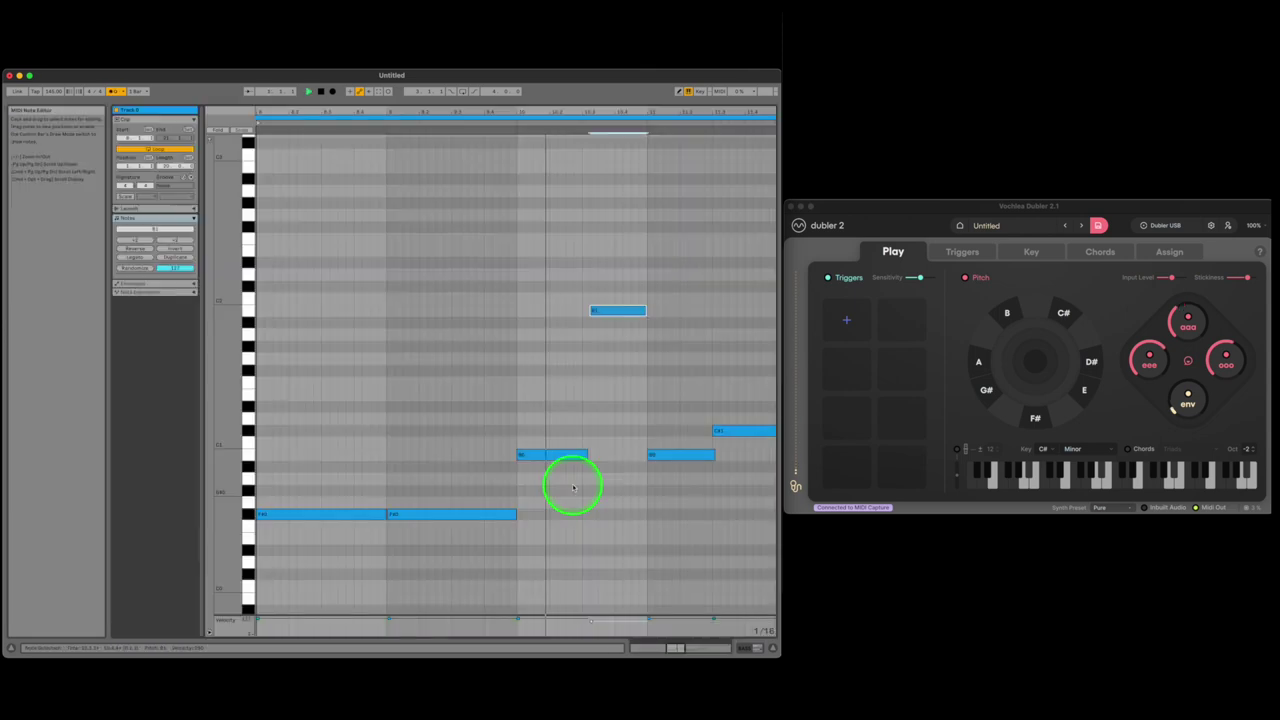
- Move the B1 note in bar 10 slightly earlier and shorten the preceding B0 note to meet it
{"action": "left_click", "coordinate": [598, 314]}
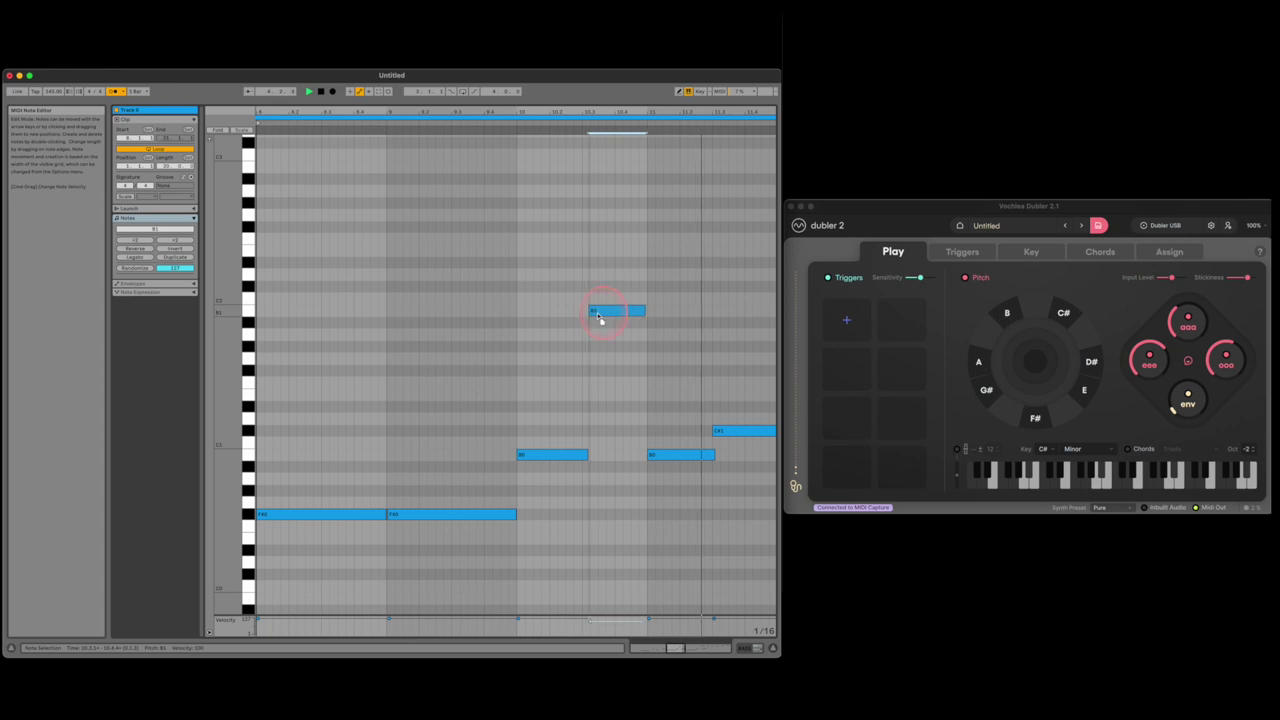
{"action": "left_click_drag", "start_coordinate": [598, 318], "coordinate": [590, 318]}
{"action": "left_click_drag", "start_coordinate": [587, 455], "coordinate": [574, 457]}
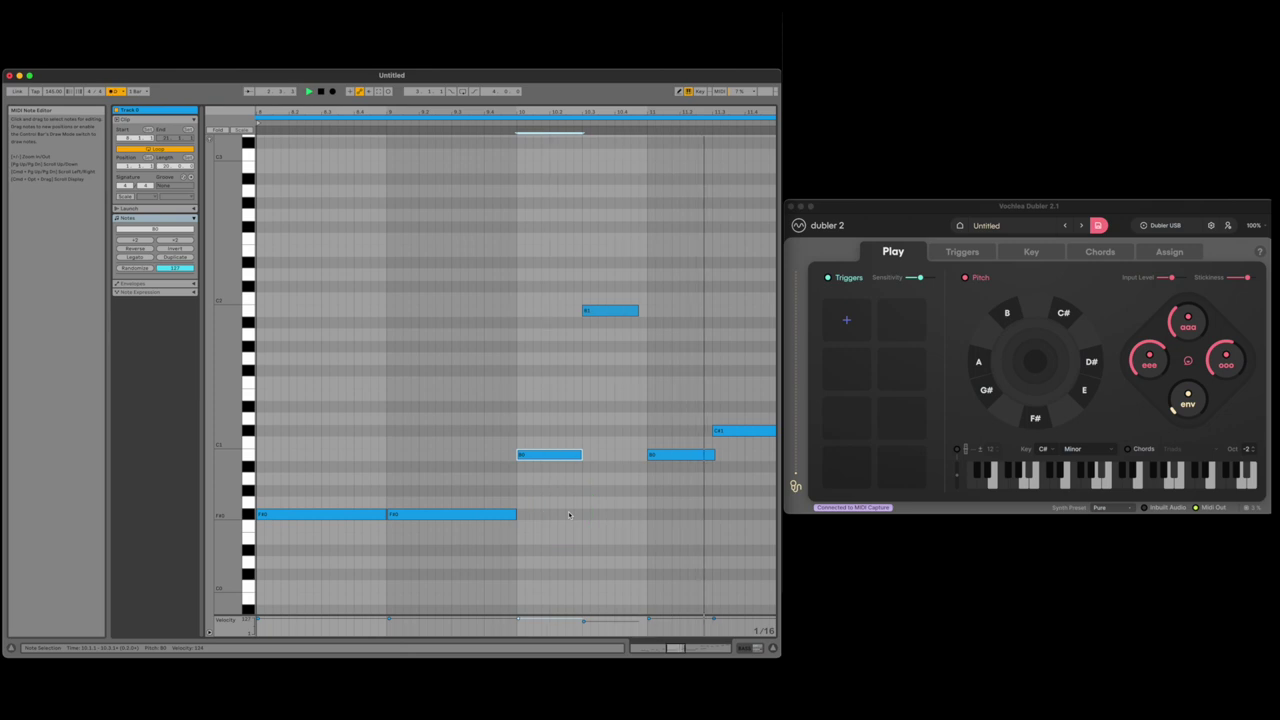
- Add a short A0 note just before bar 10 and lengthen the B1 note up to bar 11
{"action": "key", "text": "space"}
{"action": "left_click", "coordinate": [492, 479]}
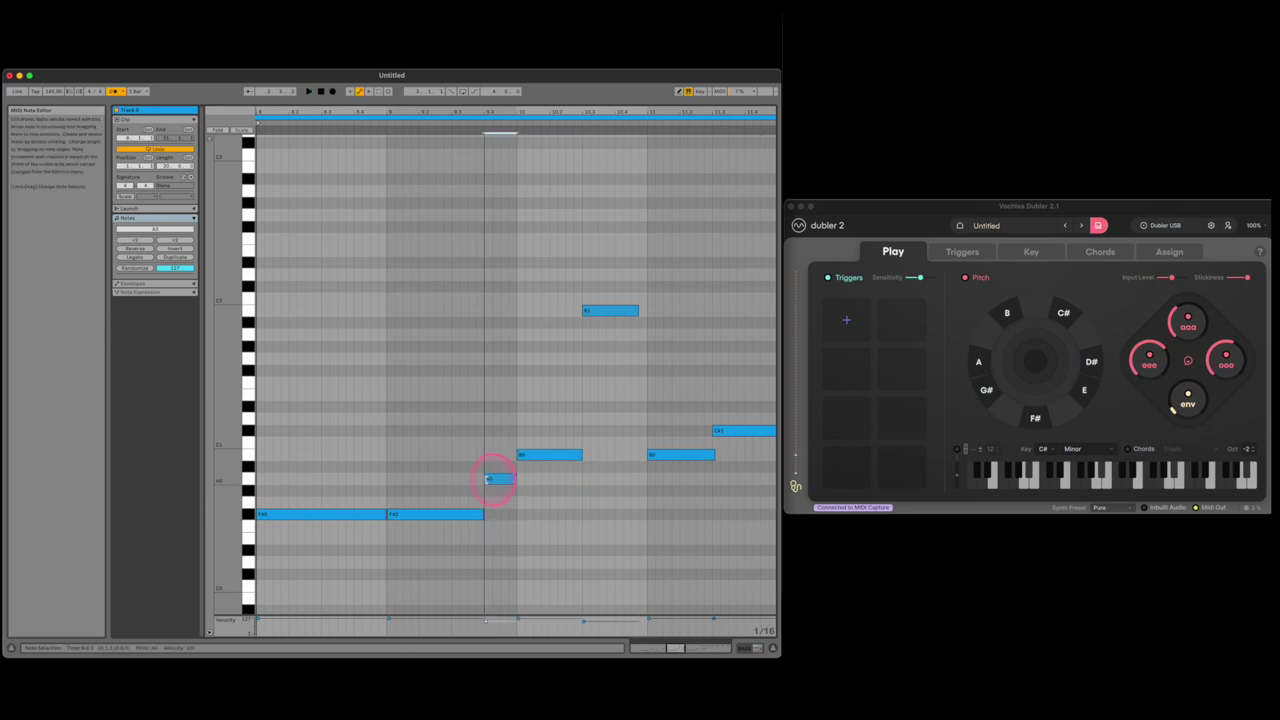
{"action": "key", "text": "space"}
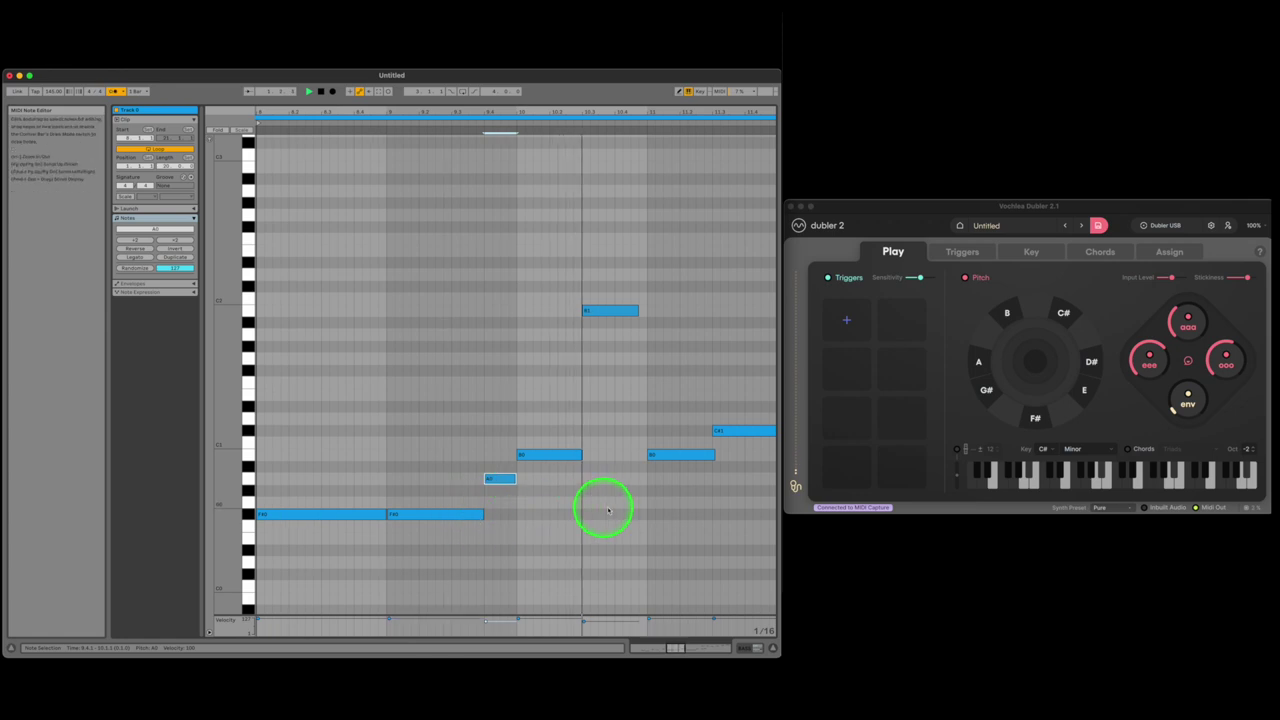
{"action": "left_click_drag", "start_coordinate": [636, 311], "coordinate": [646, 311]}
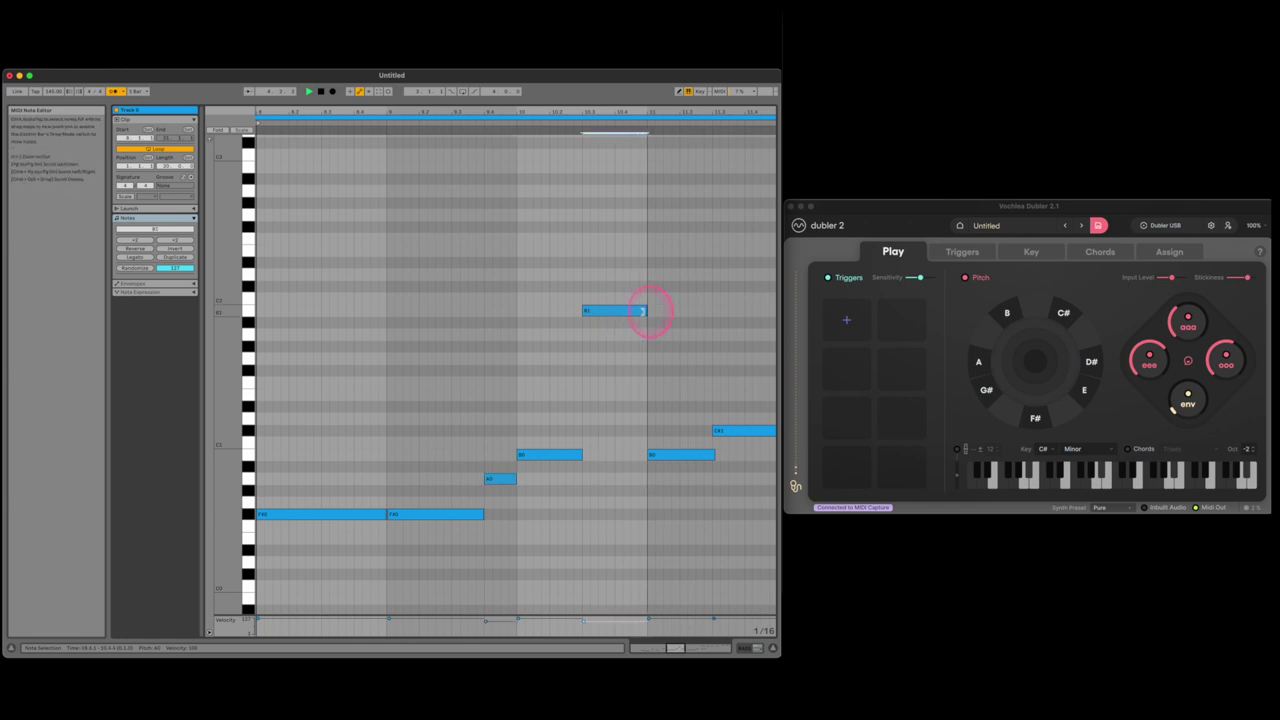
{"action": "left_click", "coordinate": [596, 103]}
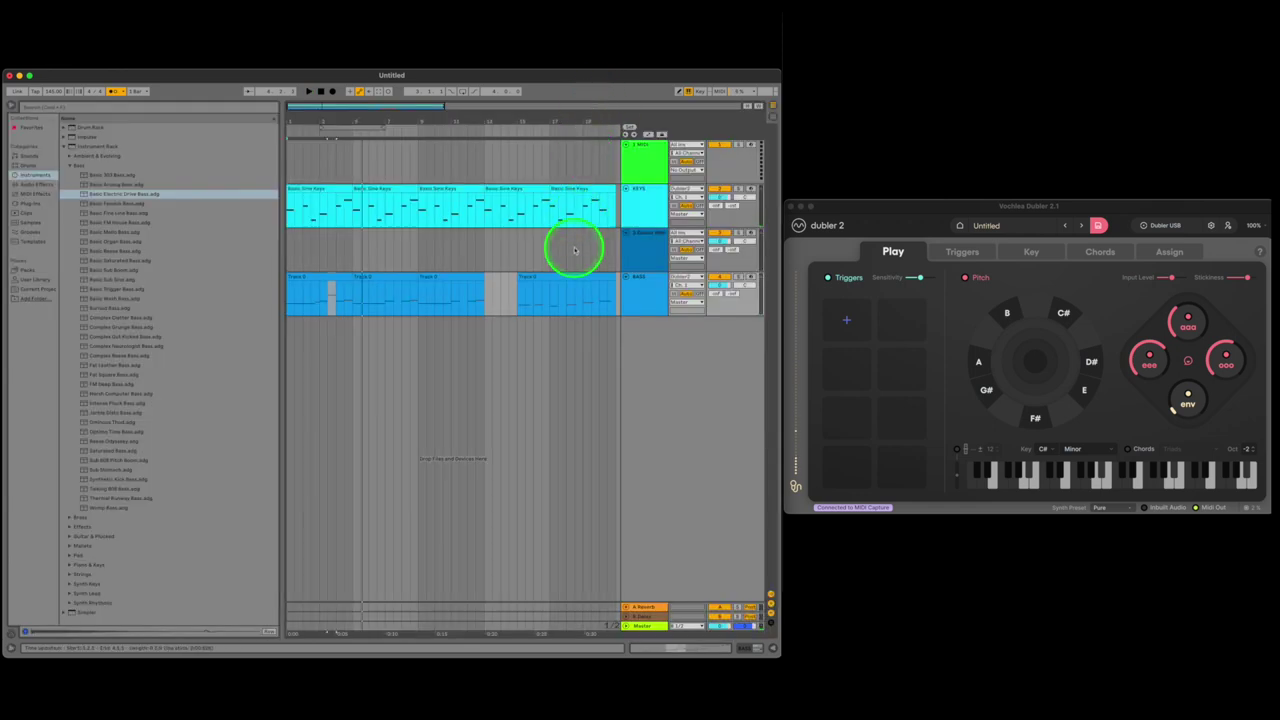
- In Dubler 2, add a Bass Drum 1 trigger and record twelve vocal takes for it
{"action": "left_click", "coordinate": [846, 319]}
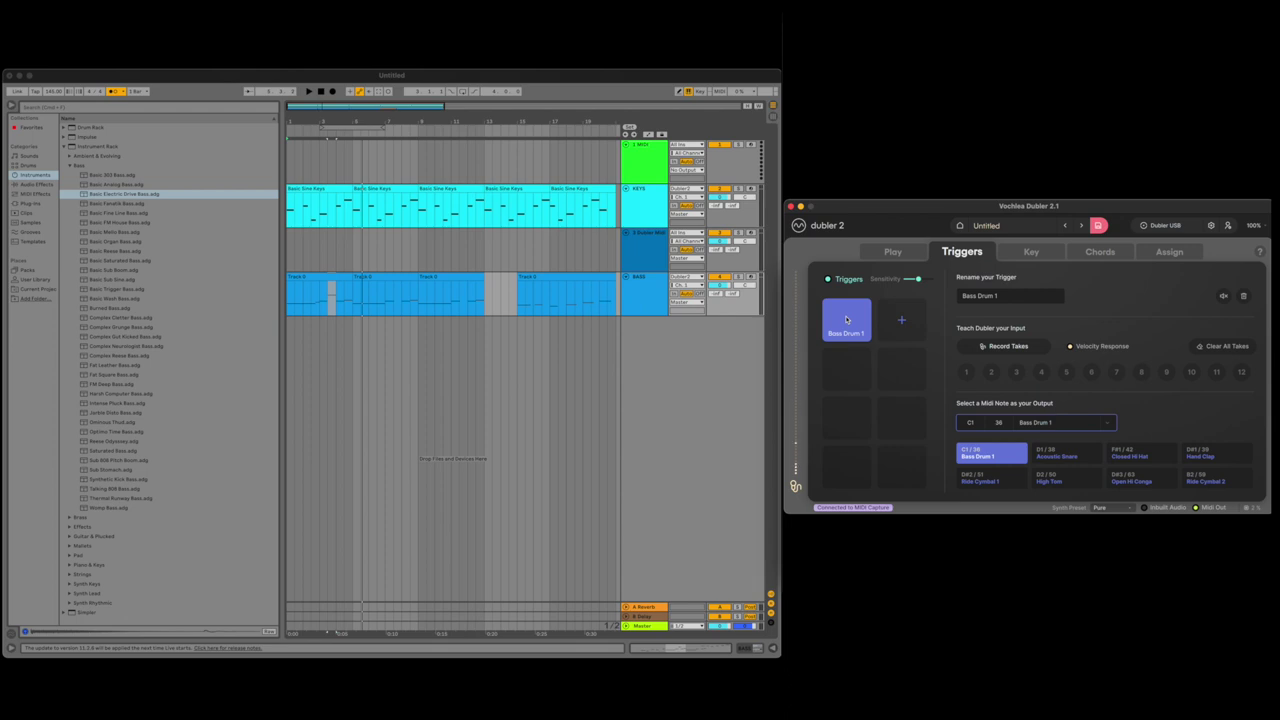
{"action": "left_click", "coordinate": [1007, 345]}
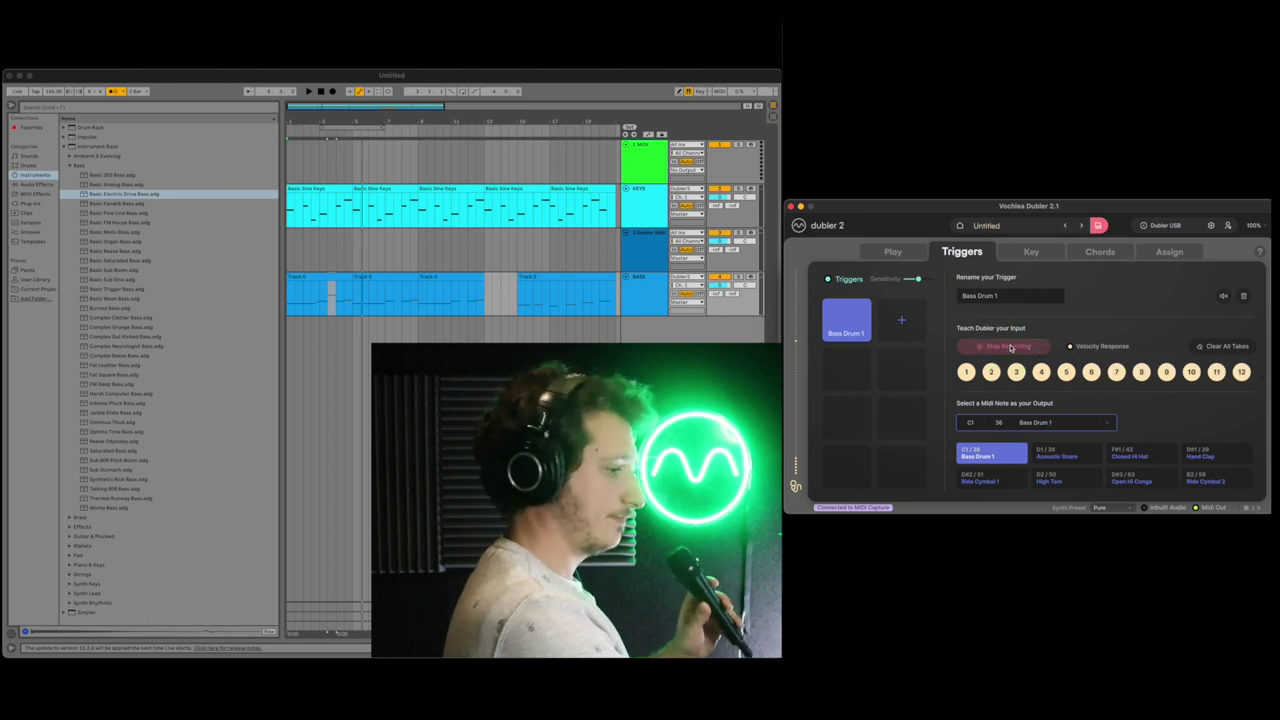
{"action": "left_click", "coordinate": [1010, 347]}
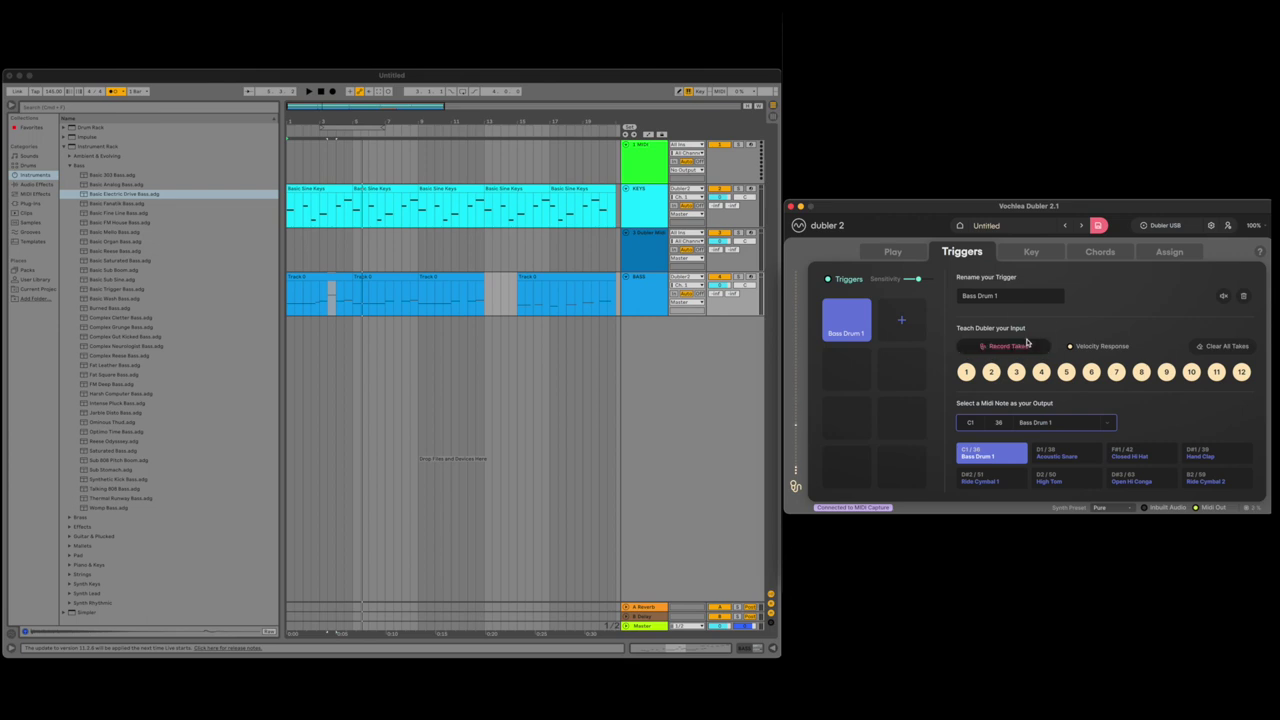
- Rename the Bass Drum 1 trigger as Bo Kick
{"action": "left_click", "coordinate": [843, 333]}
{"action": "left_click", "coordinate": [985, 296]}
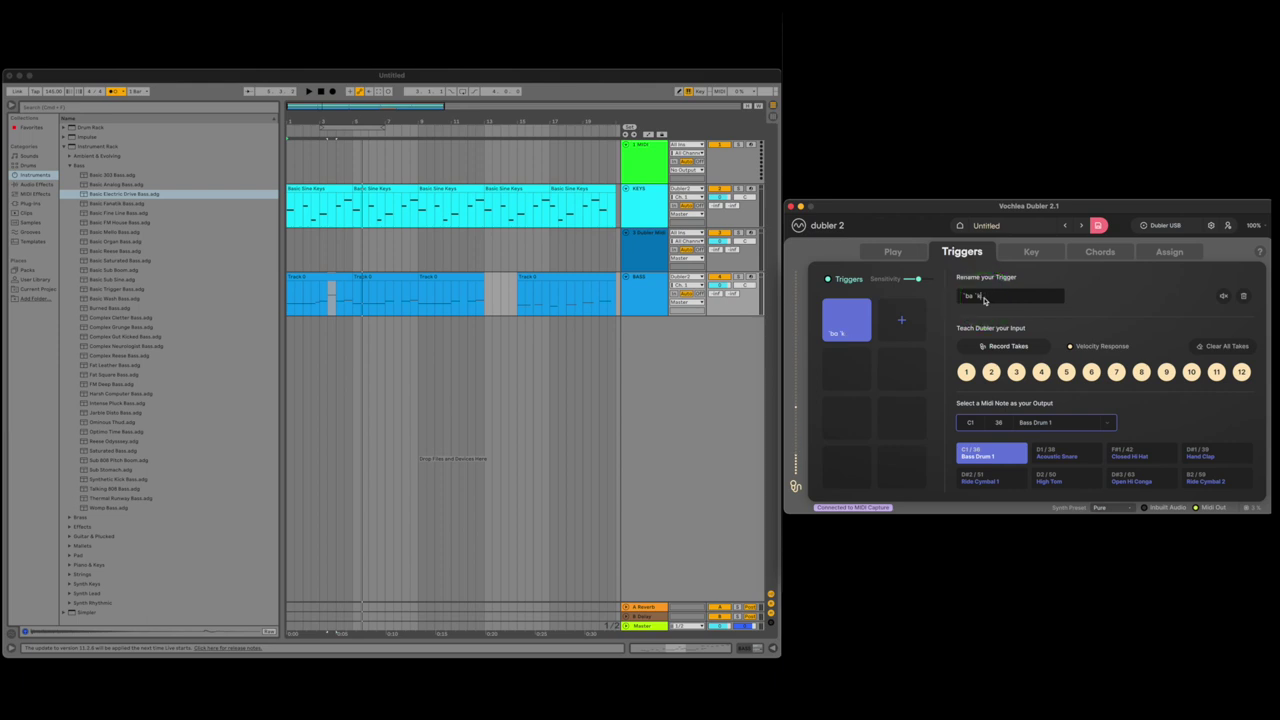
{"action": "type", "text": "Bo Kick"}
- Add an Acoustic Snare trigger named Cha Snare and record twelve vocal takes for it
{"action": "left_click", "coordinate": [901, 320]}
{"action": "left_click", "coordinate": [1020, 348]}
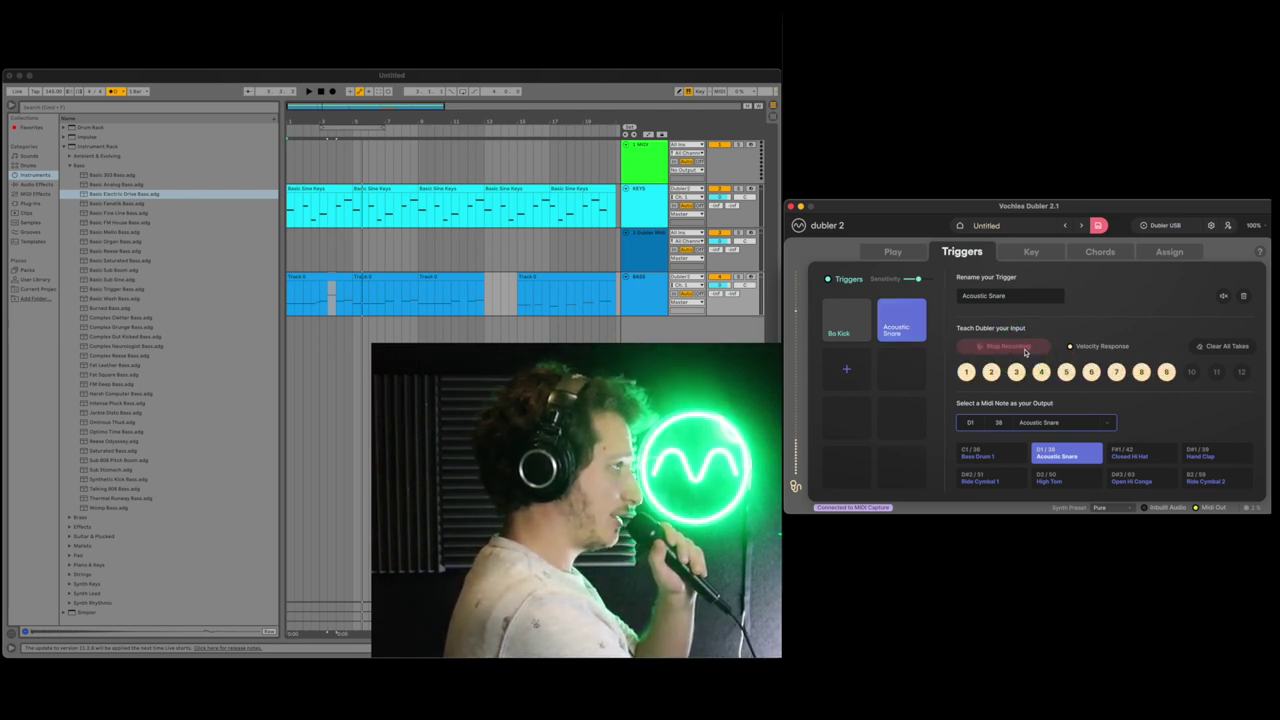
- In Ableton Live, insert a MIDI track below BASS, browse the drum kits and load Dancehall 80s Kit onto it
{"action": "right_click", "coordinate": [655, 295]}
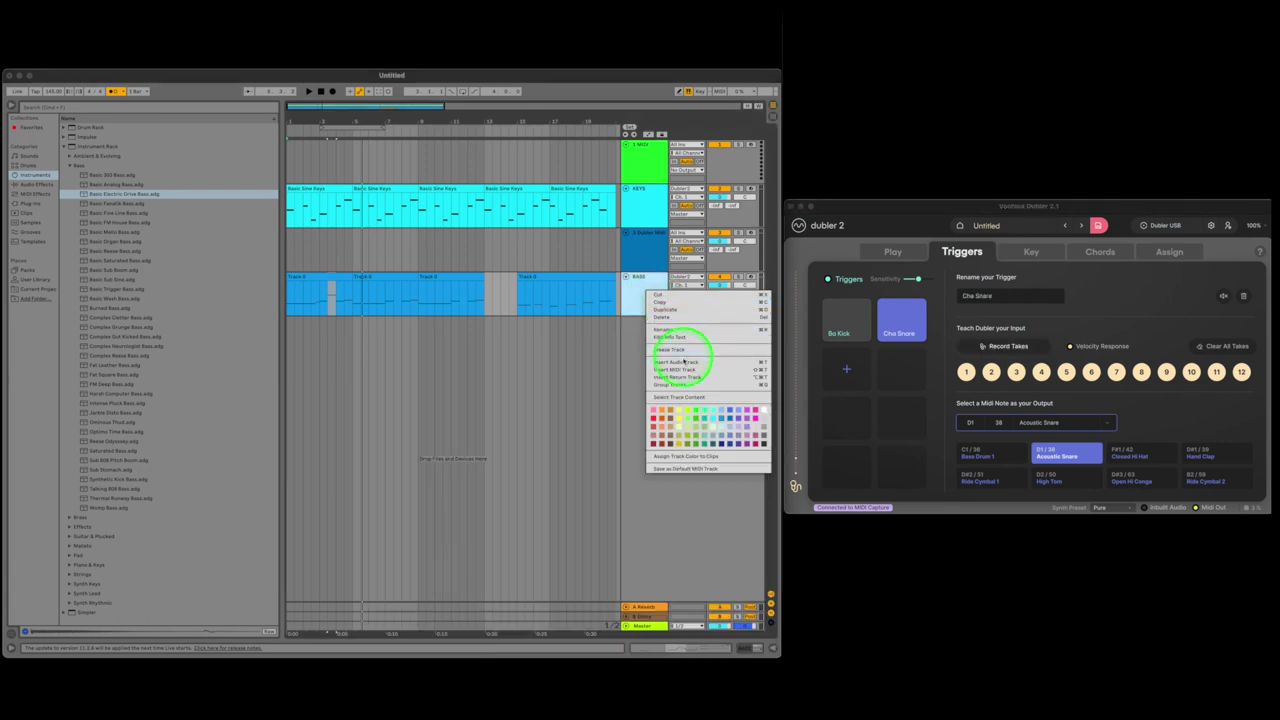
{"action": "left_click", "coordinate": [680, 370]}
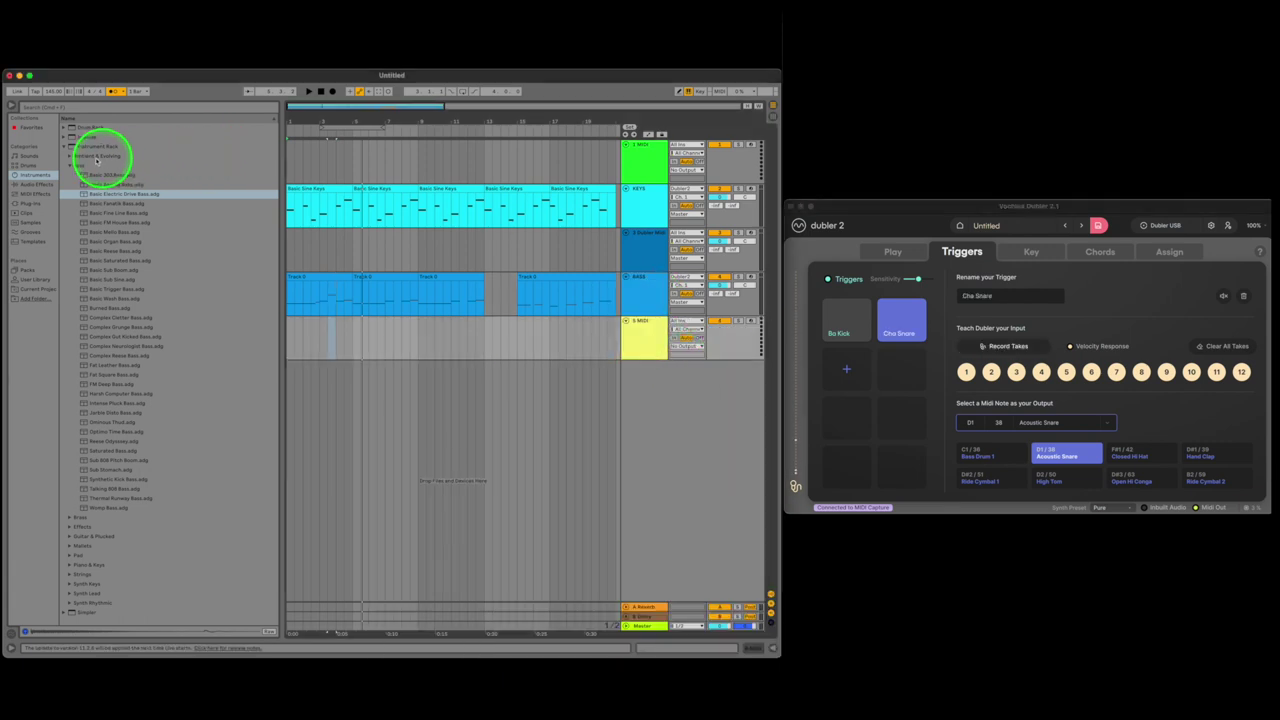
{"action": "left_click", "coordinate": [38, 166]}
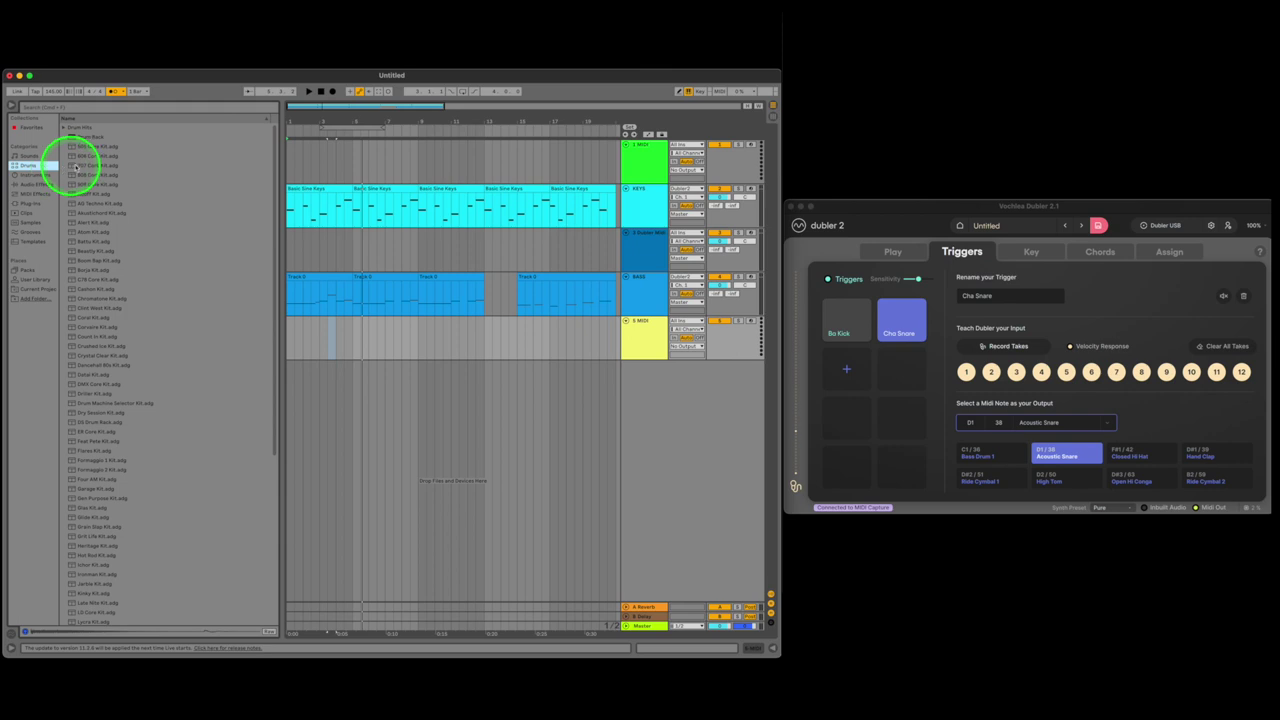
{"action": "left_click", "coordinate": [145, 271]}
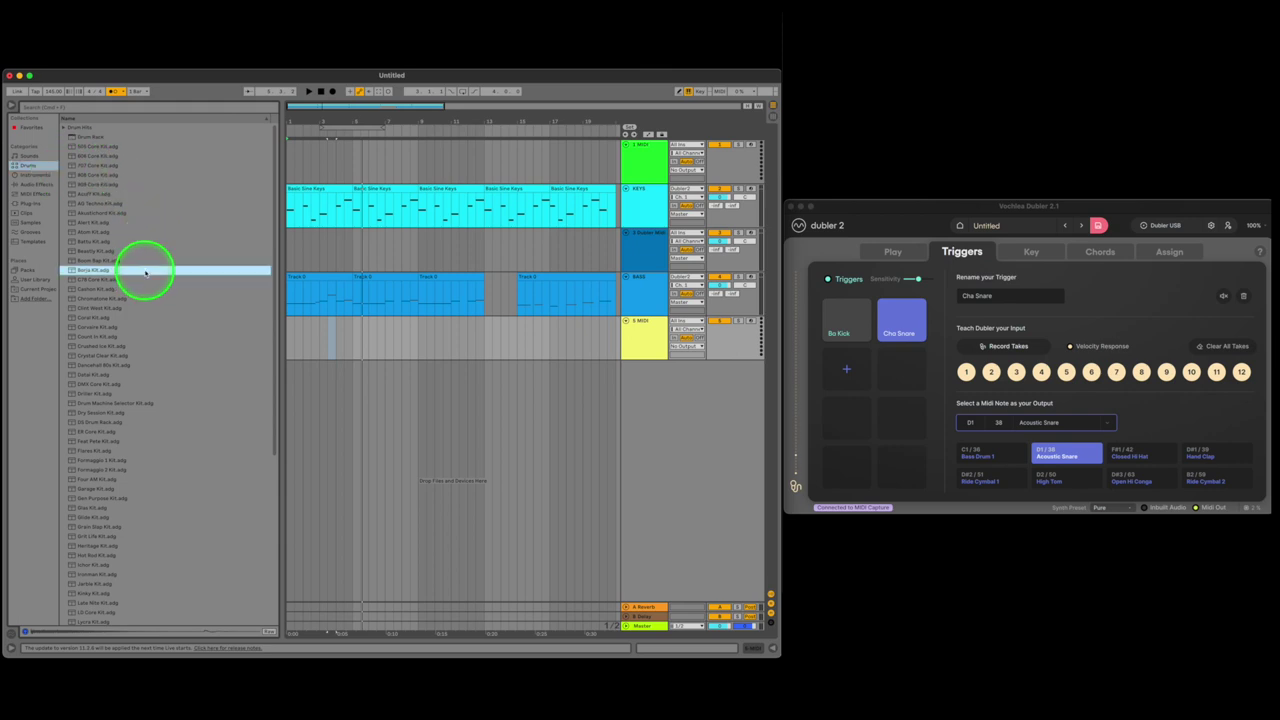
{"action": "left_click", "coordinate": [318, 263]}
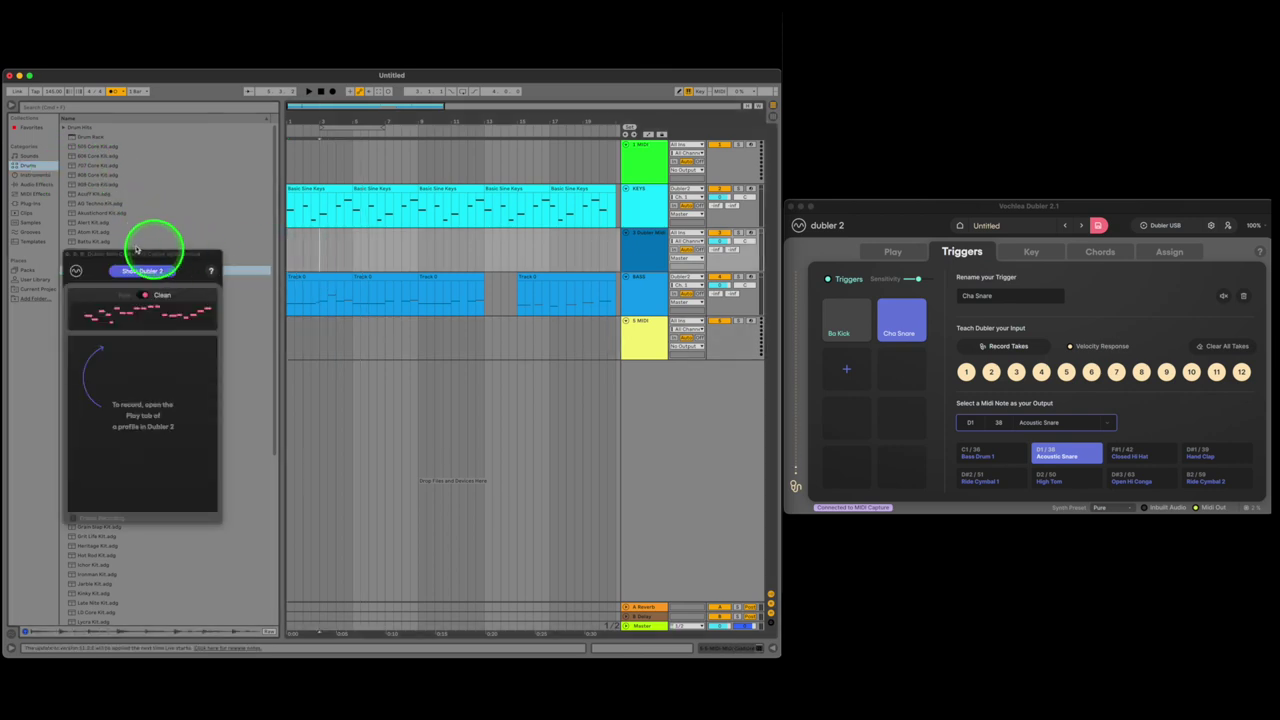
{"action": "left_click", "coordinate": [353, 195]}
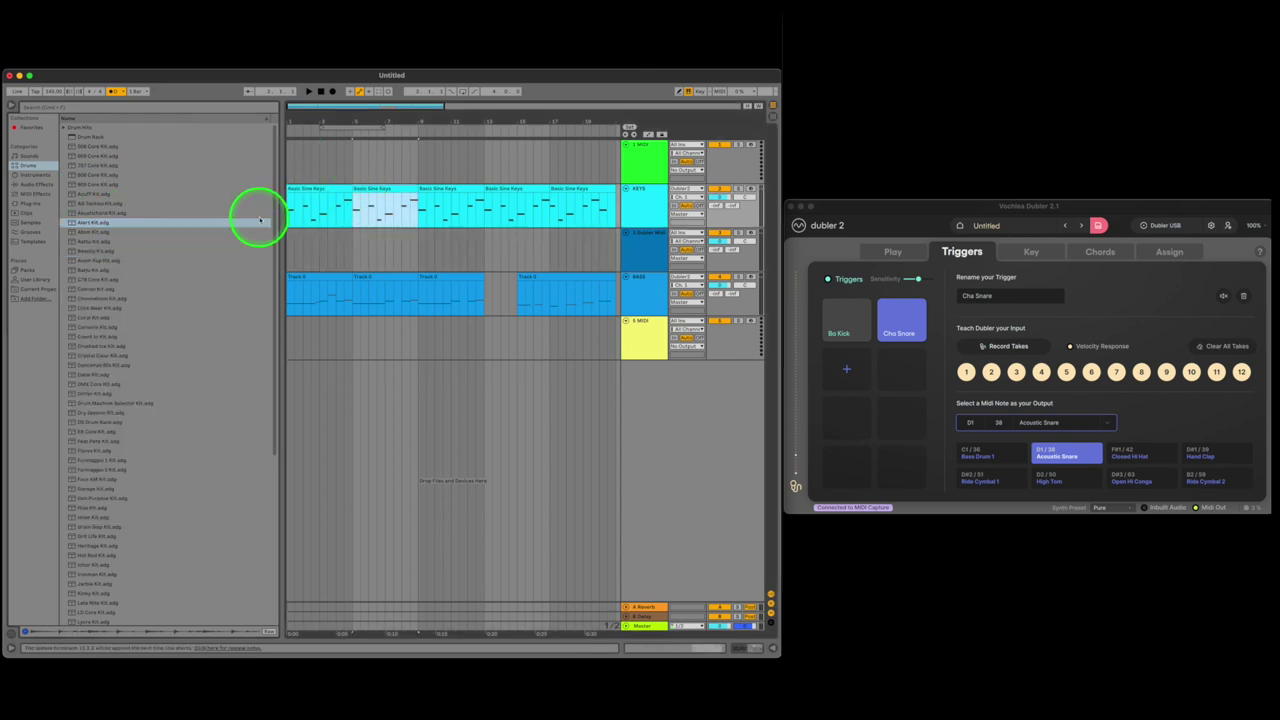
{"action": "left_click", "coordinate": [130, 368]}
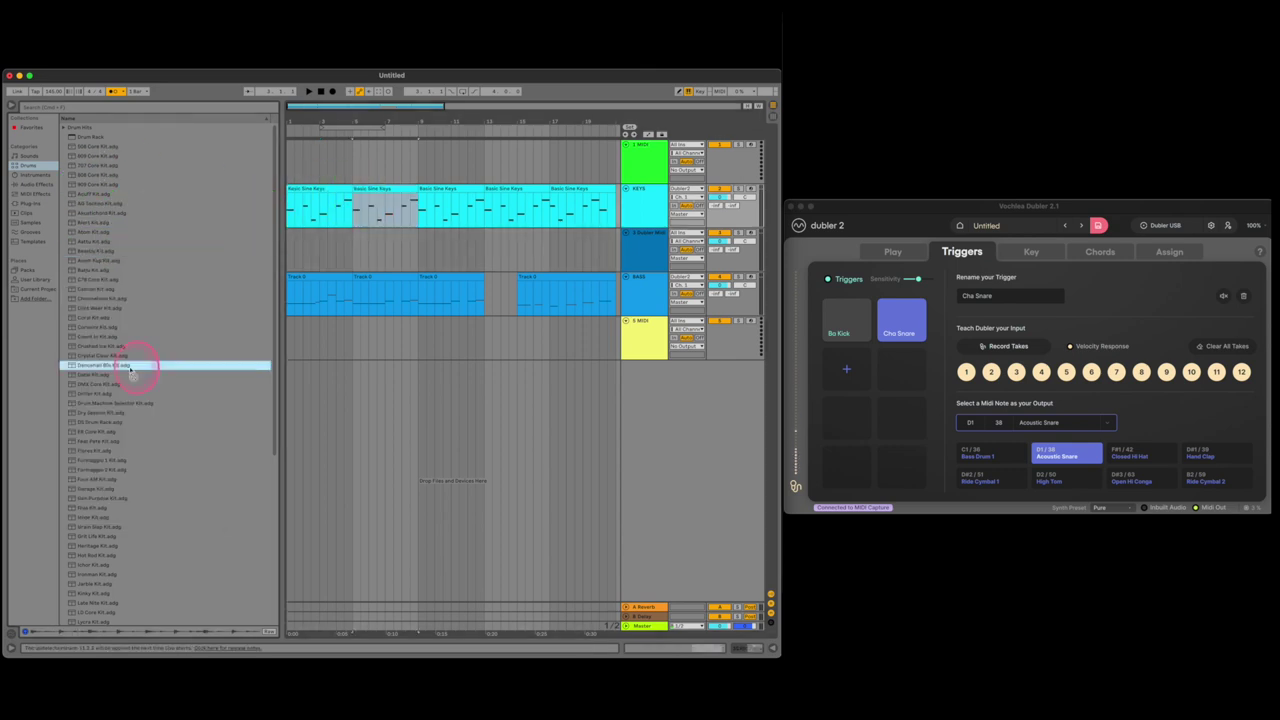
{"action": "left_click", "coordinate": [451, 340]}
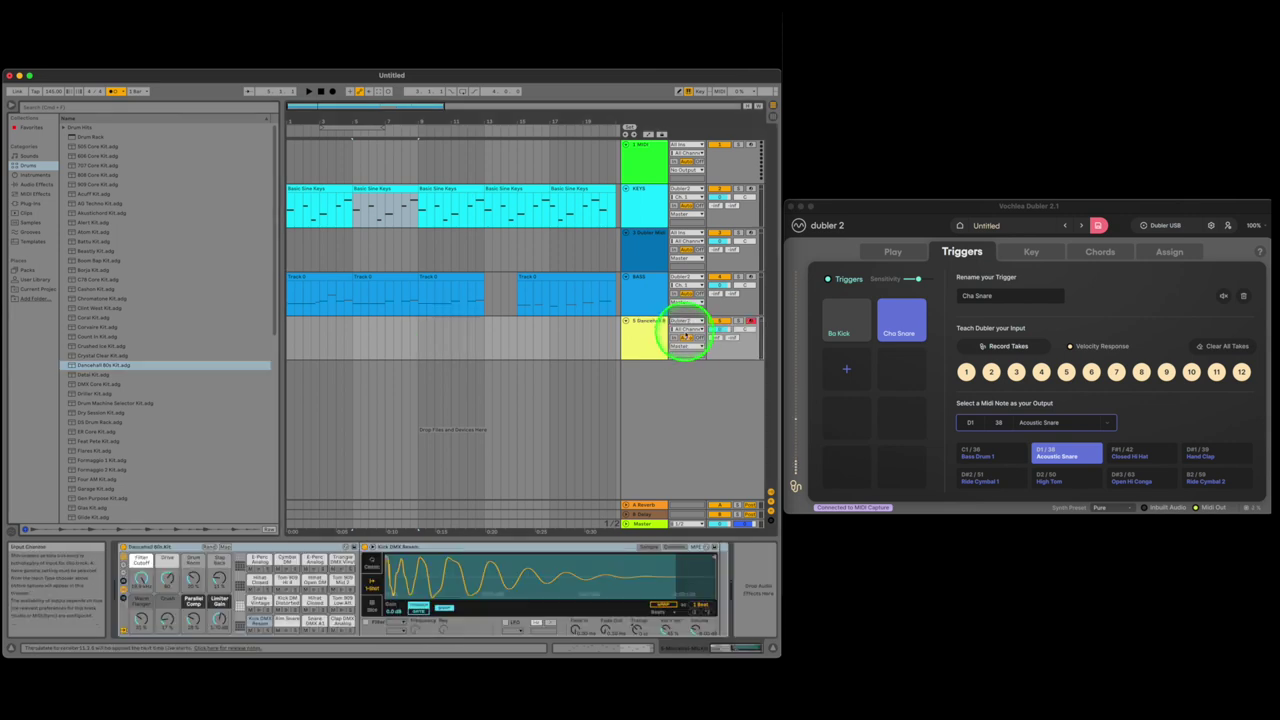
- Set the Dancehall 80s Kit track's MIDI input to channel 10 and preview a few of the kit's pads
{"action": "left_click", "coordinate": [686, 329]}
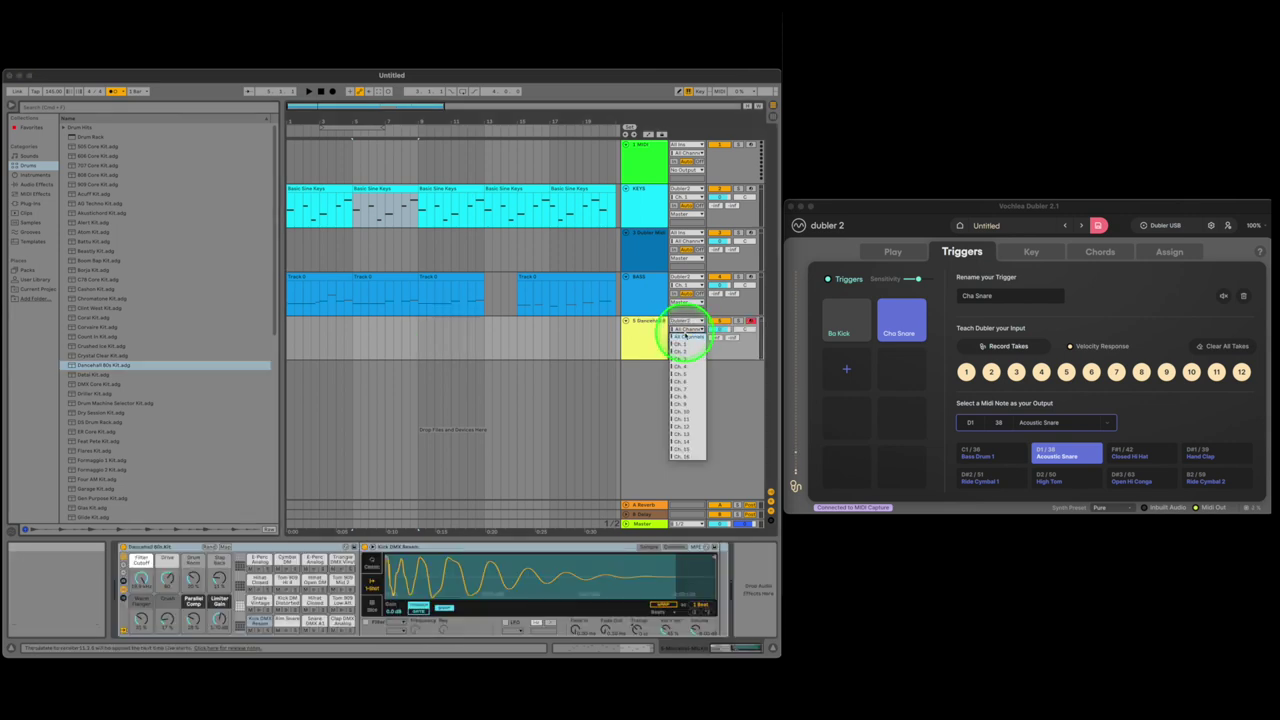
{"action": "left_click", "coordinate": [686, 411]}
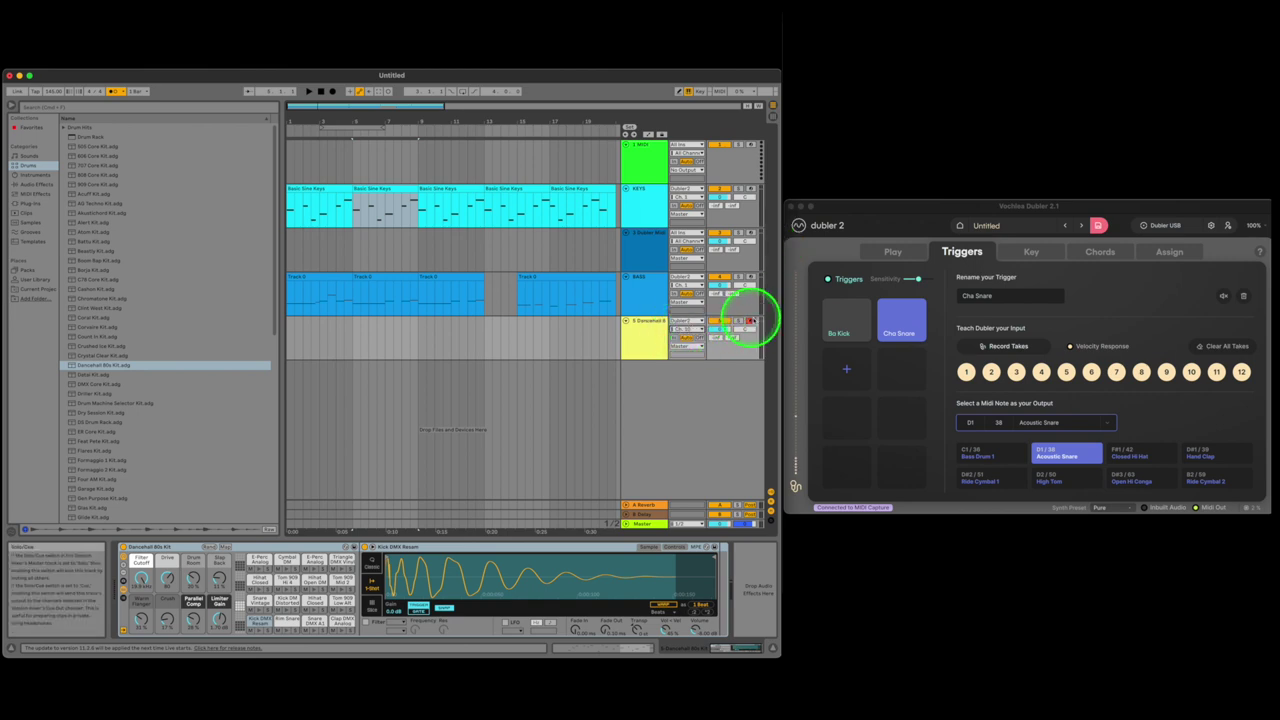
{"action": "left_click", "coordinate": [259, 628]}
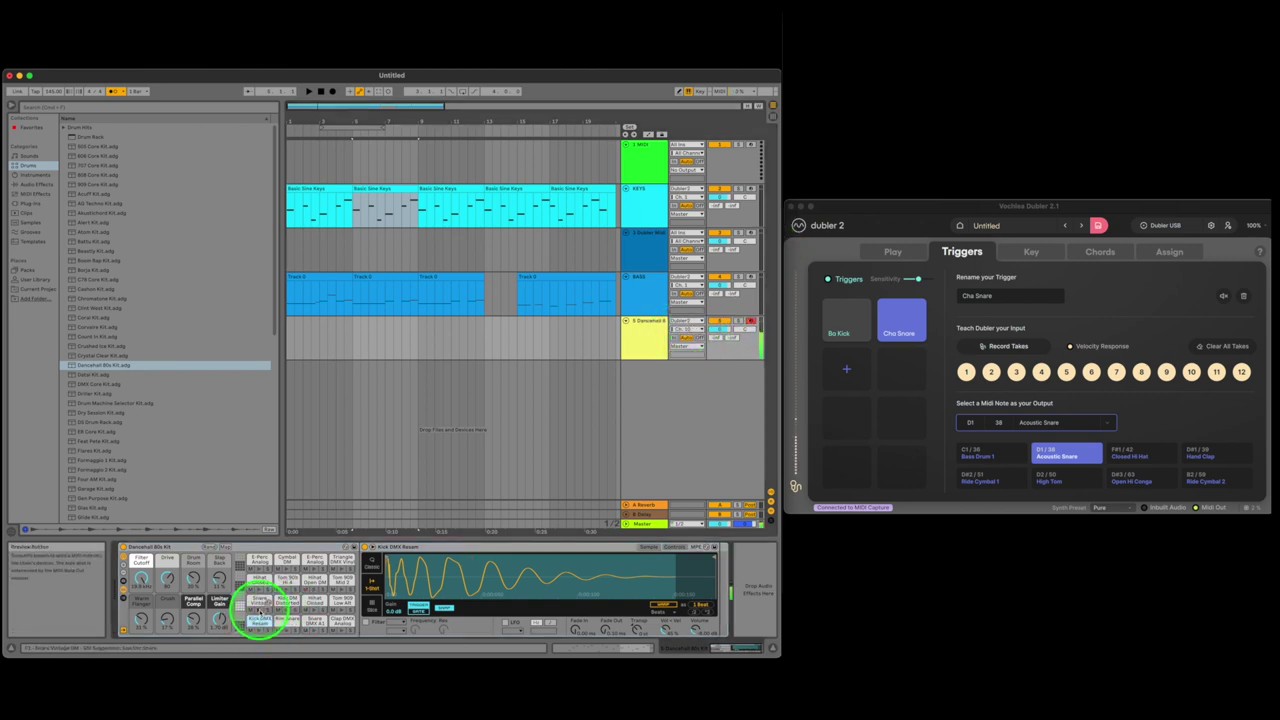
{"action": "left_click", "coordinate": [260, 589]}
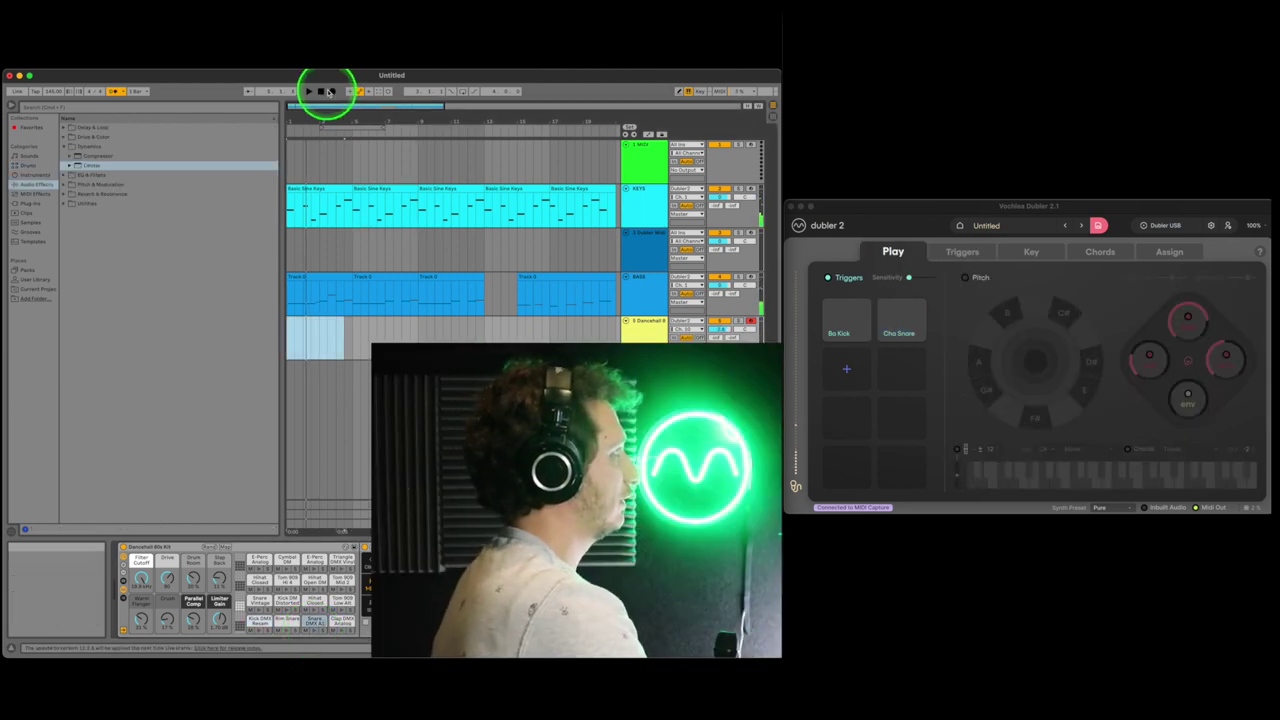
- Record a voice-played drum pattern onto the Dancehall 80s Kit track using the Bo Kick and Cha Snare triggers
{"action": "left_click", "coordinate": [332, 91]}
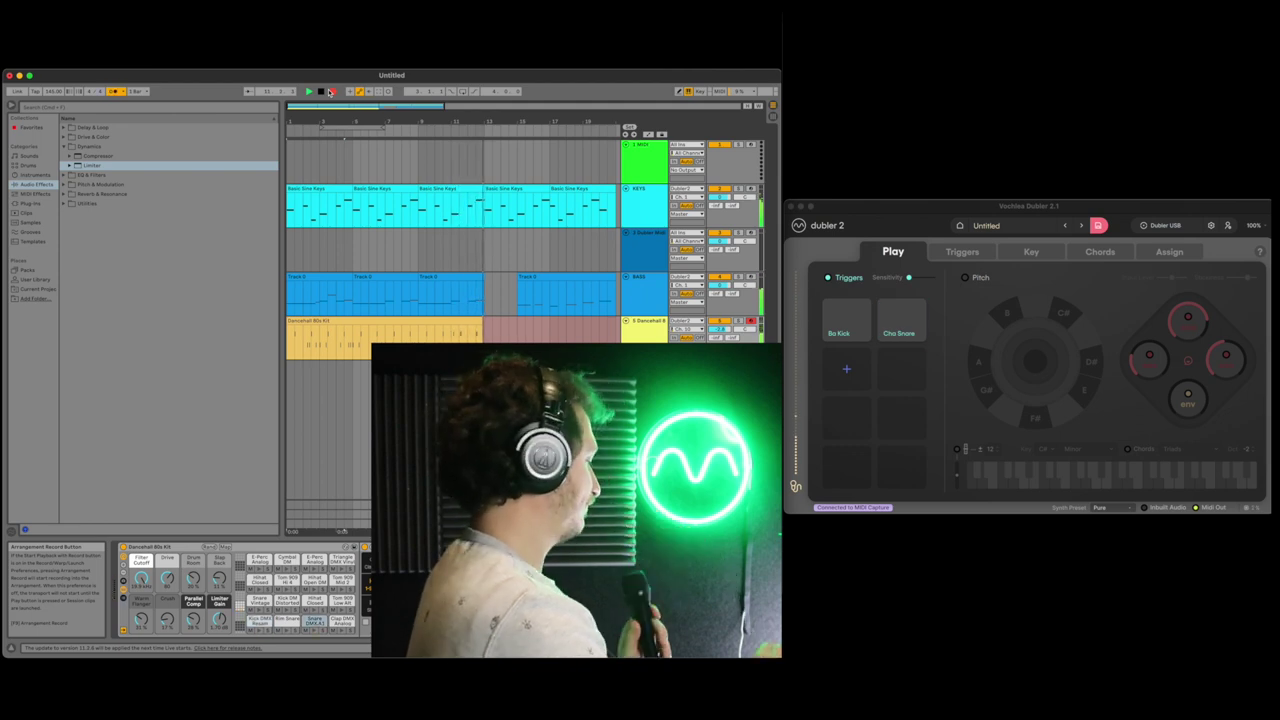
{"action": "left_click", "coordinate": [331, 91]}
- Open the recorded drum clip and quantize all its note starts to 1/16 at 100%
{"action": "left_click", "coordinate": [363, 259]}
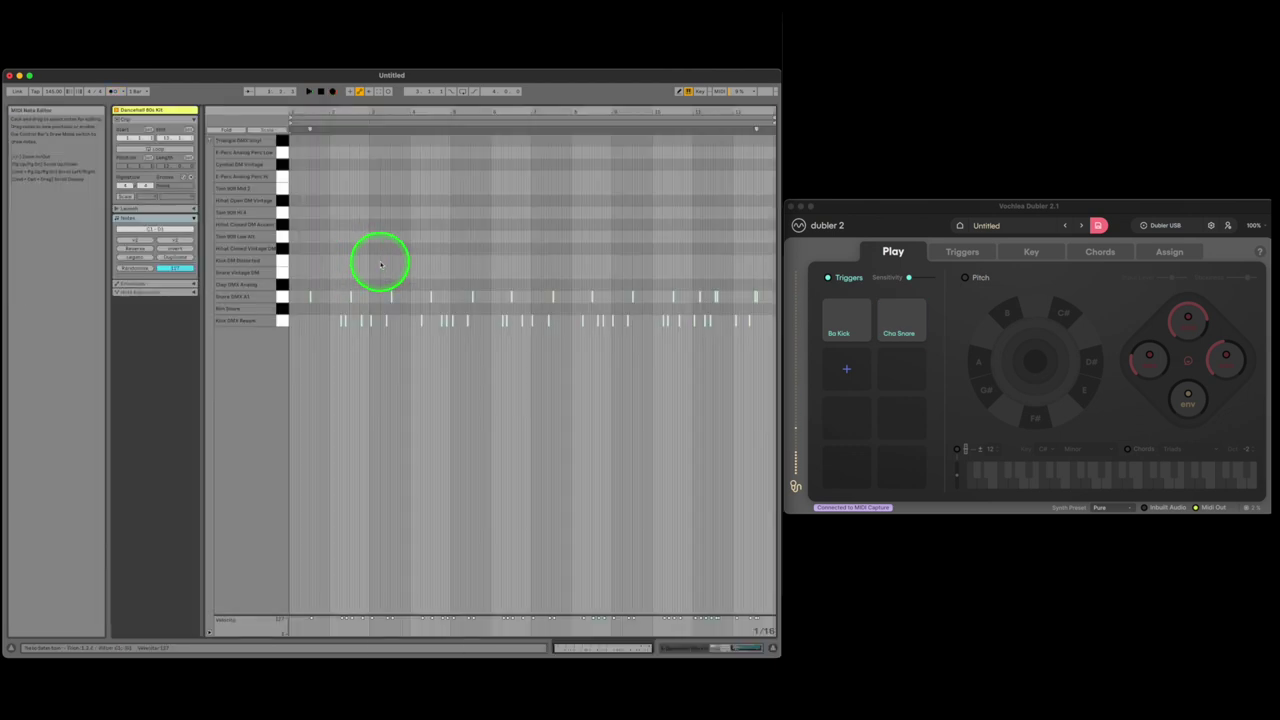
{"action": "right_click", "coordinate": [388, 263]}
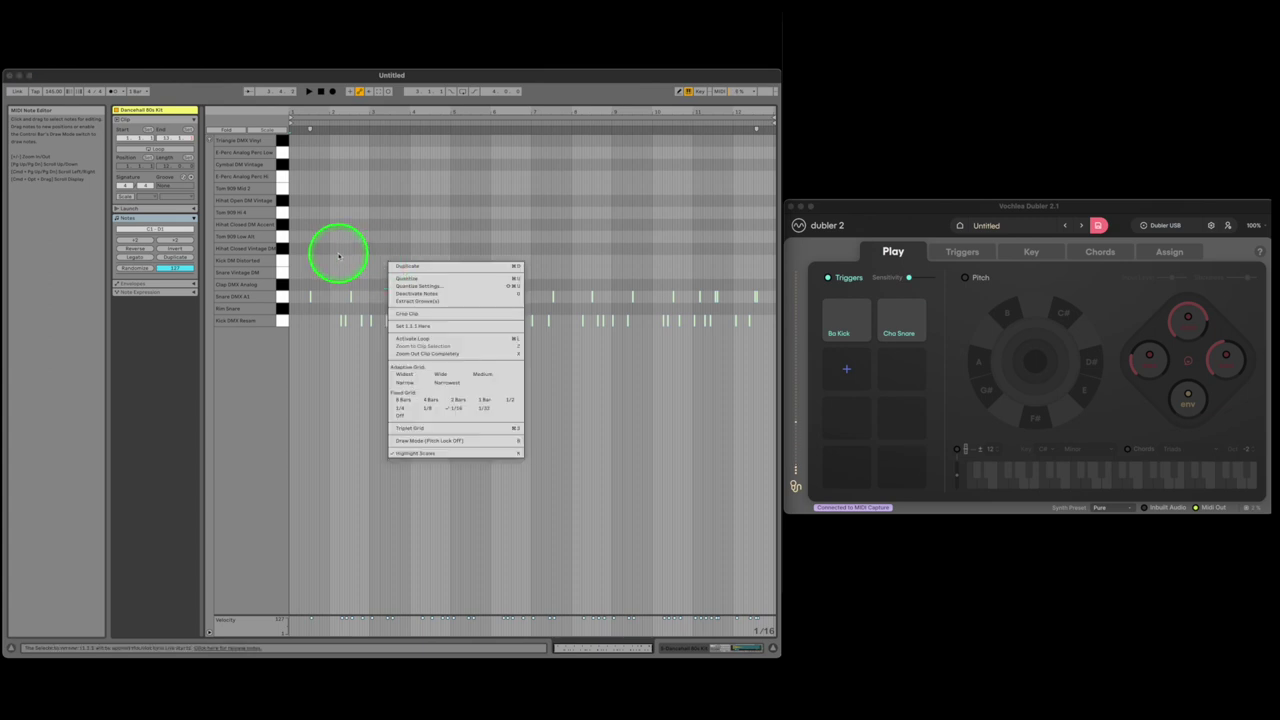
{"action": "left_click", "coordinate": [308, 258]}
{"action": "left_click_drag", "start_coordinate": [300, 258], "coordinate": [758, 360]}
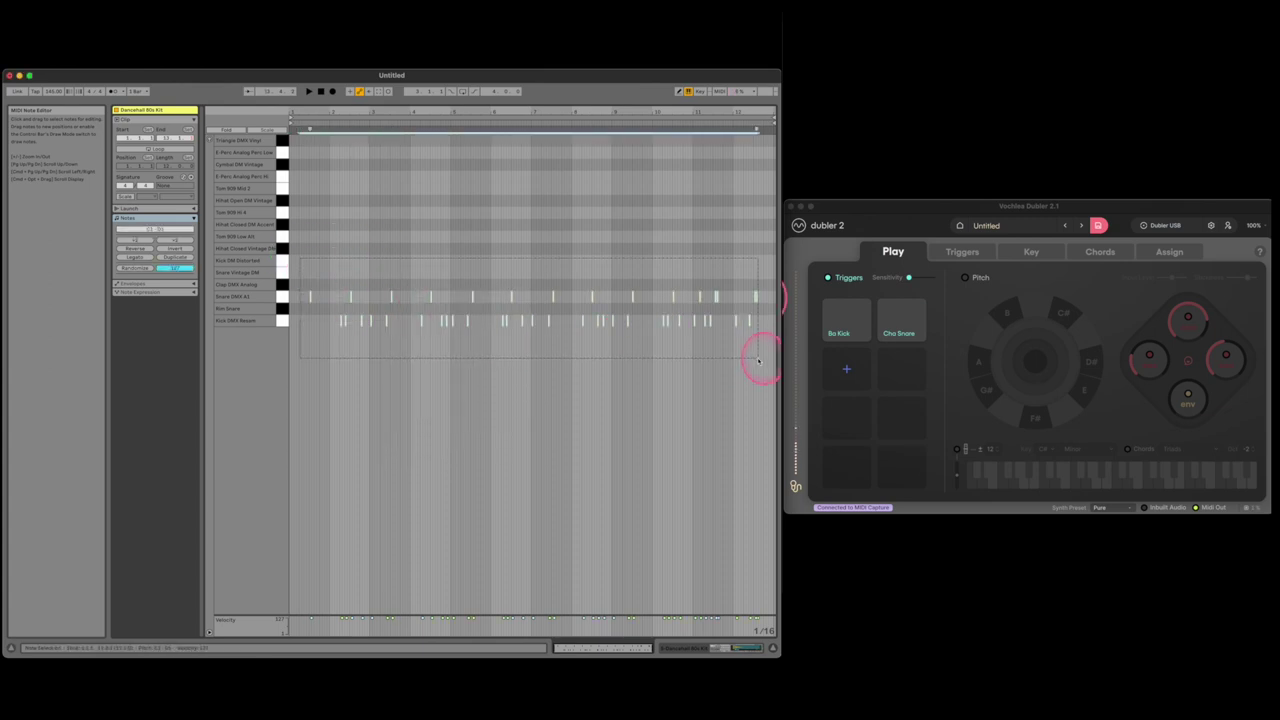
{"action": "right_click", "coordinate": [522, 245]}
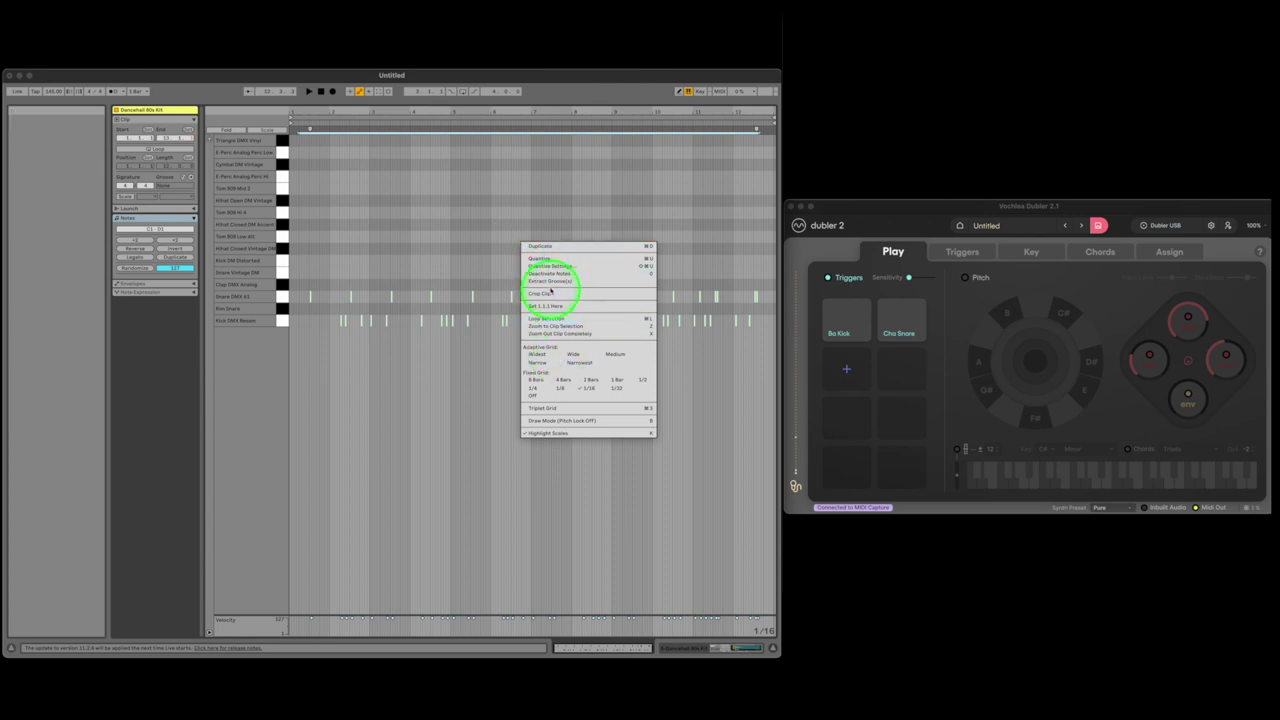
{"action": "left_click", "coordinate": [550, 268]}
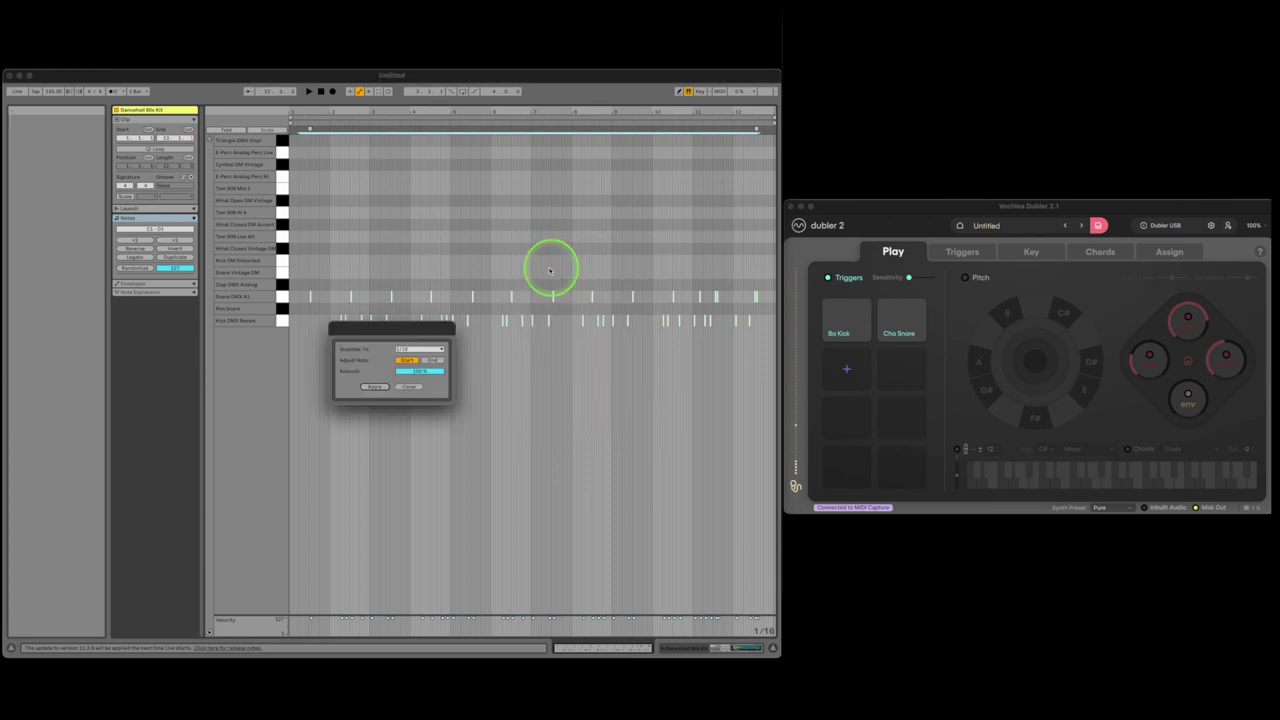
{"action": "left_click", "coordinate": [374, 386]}
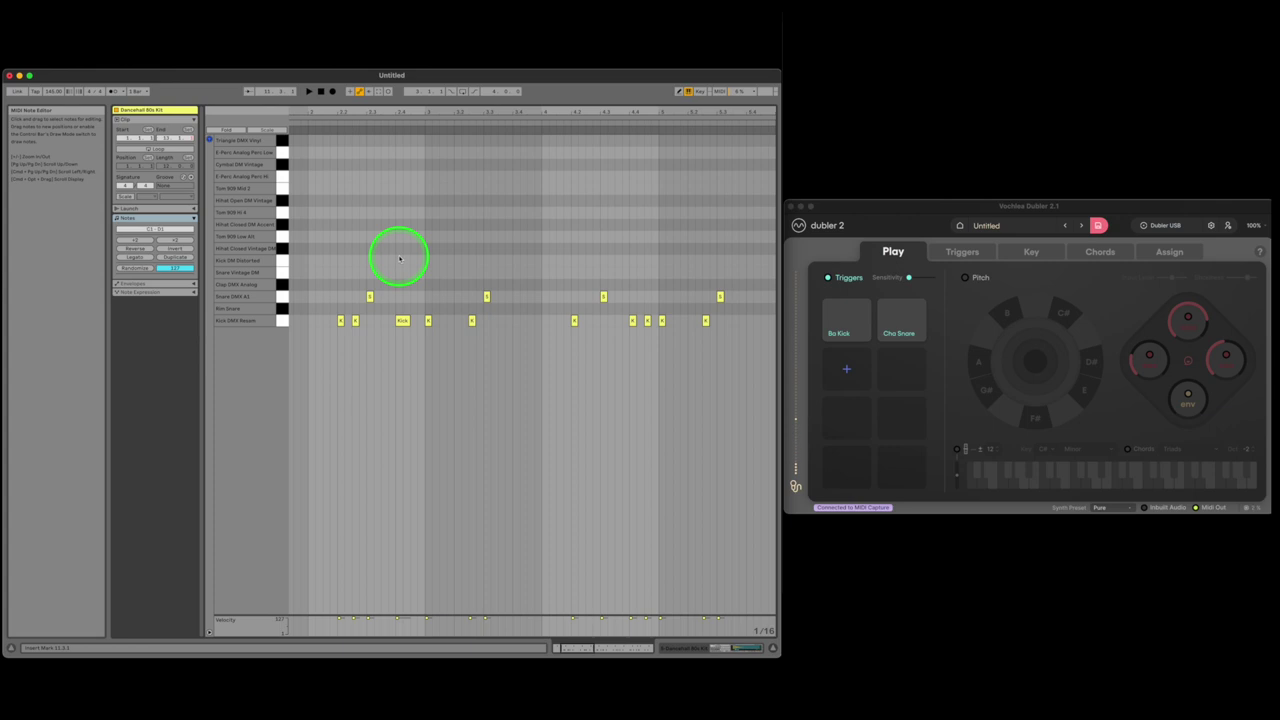
- Add six hi-hat notes on the Hihat Closed Vintage DM row, an eighth note apart, starting at beat 2.2
{"action": "left_click", "coordinate": [339, 248]}
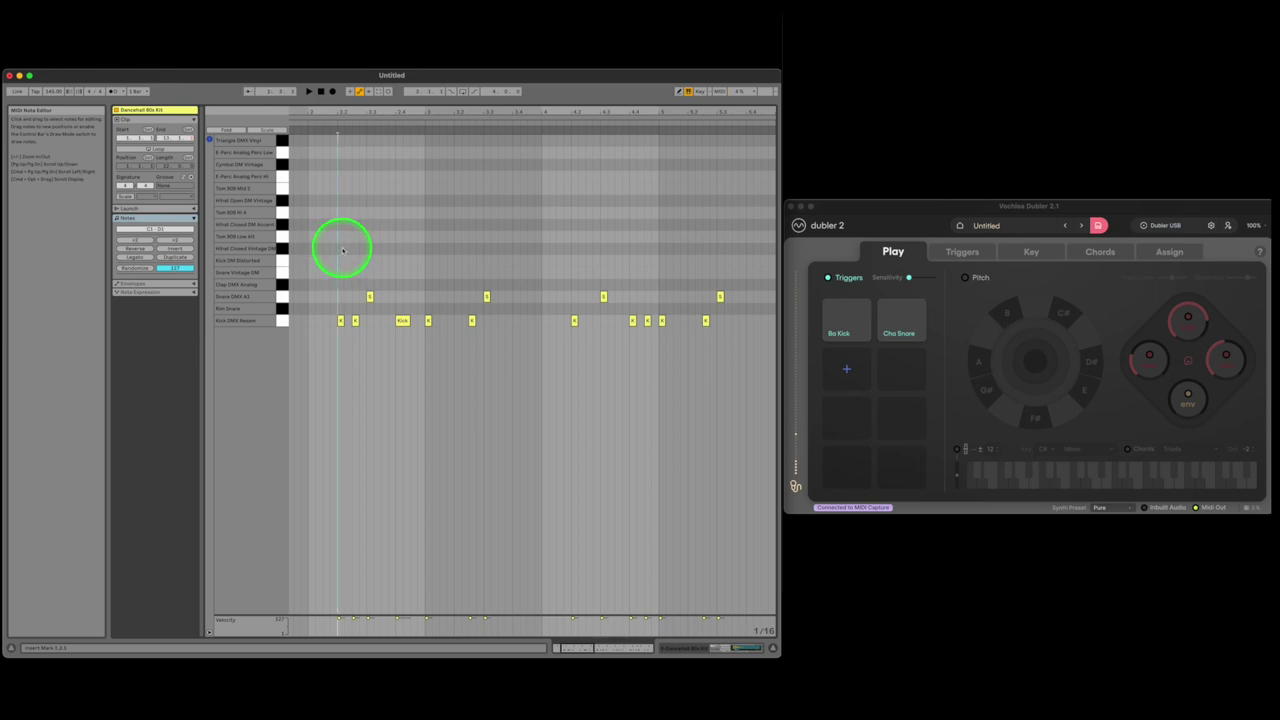
{"action": "double_click", "coordinate": [341, 249]}
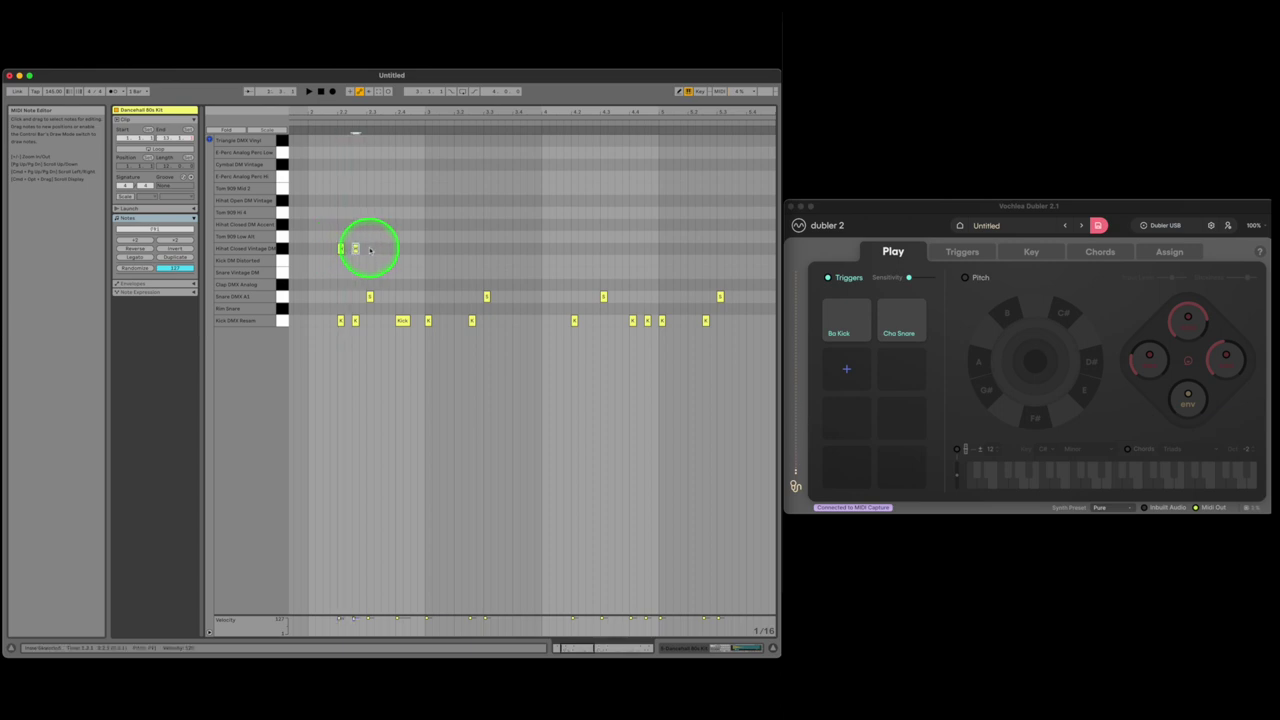
{"action": "double_click", "coordinate": [384, 249]}
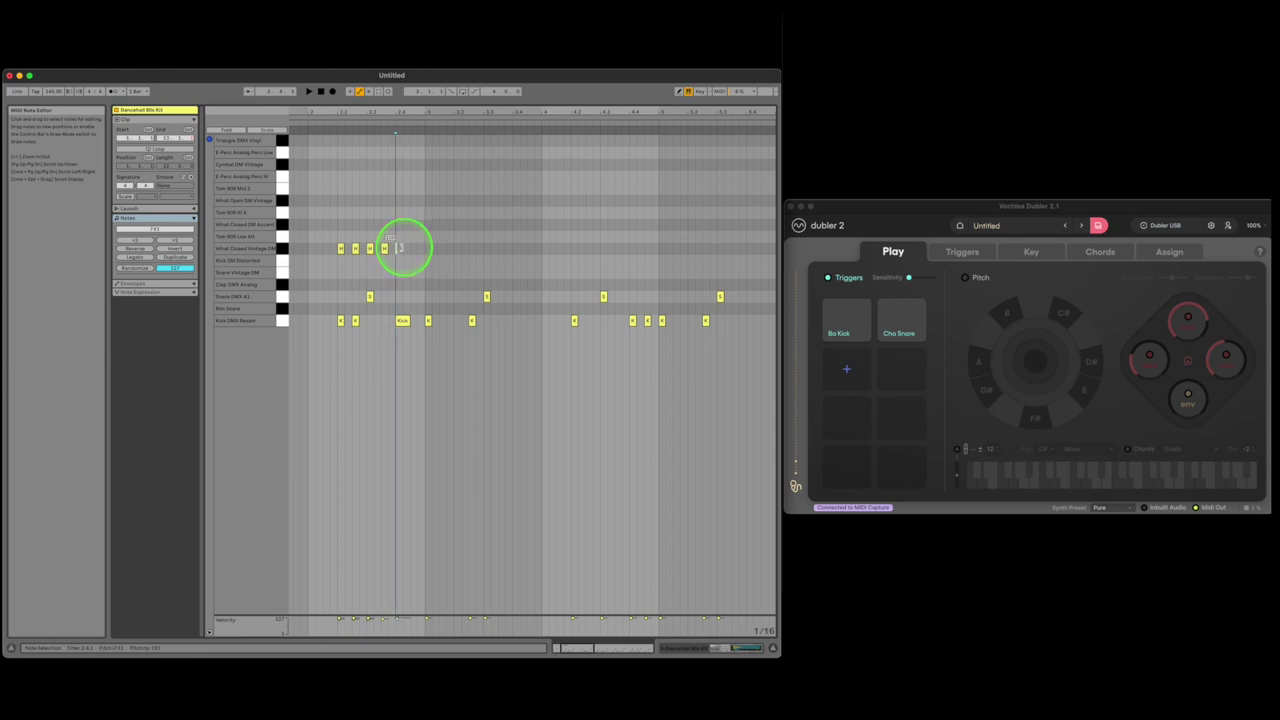
{"action": "double_click", "coordinate": [399, 249]}
{"action": "left_click", "coordinate": [409, 251]}
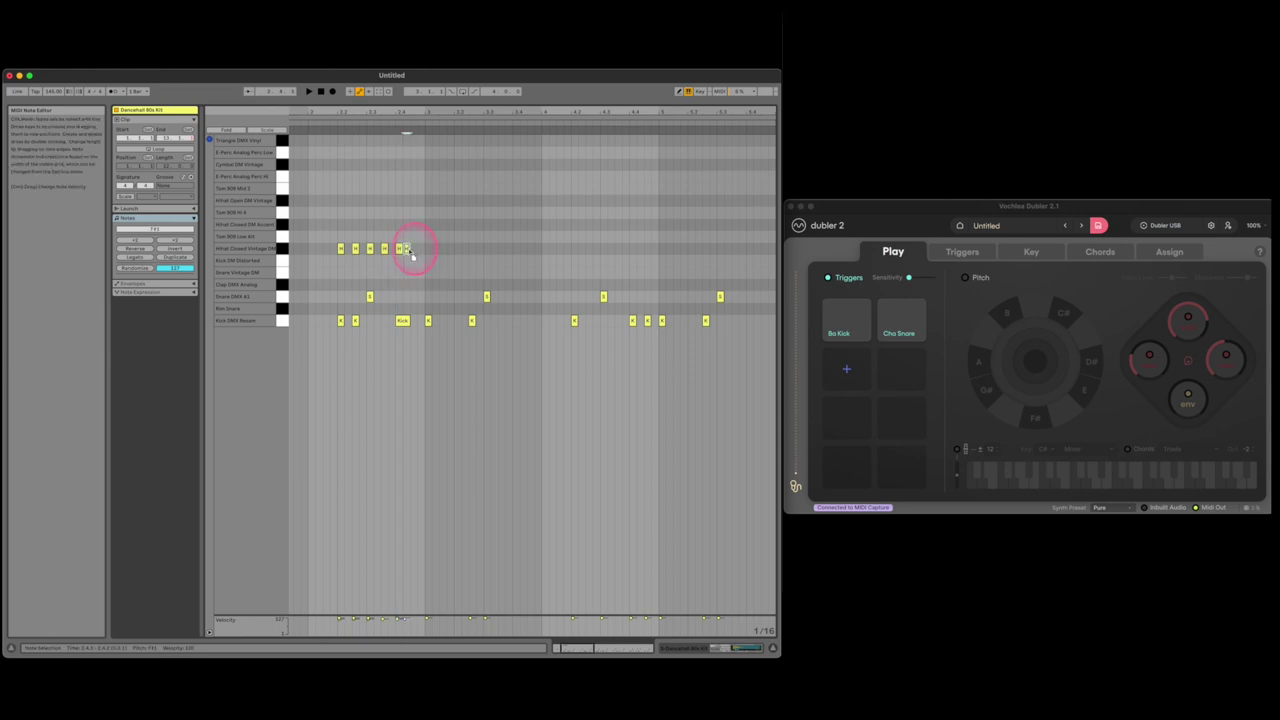
{"action": "left_click_drag", "start_coordinate": [422, 249], "coordinate": [408, 251]}
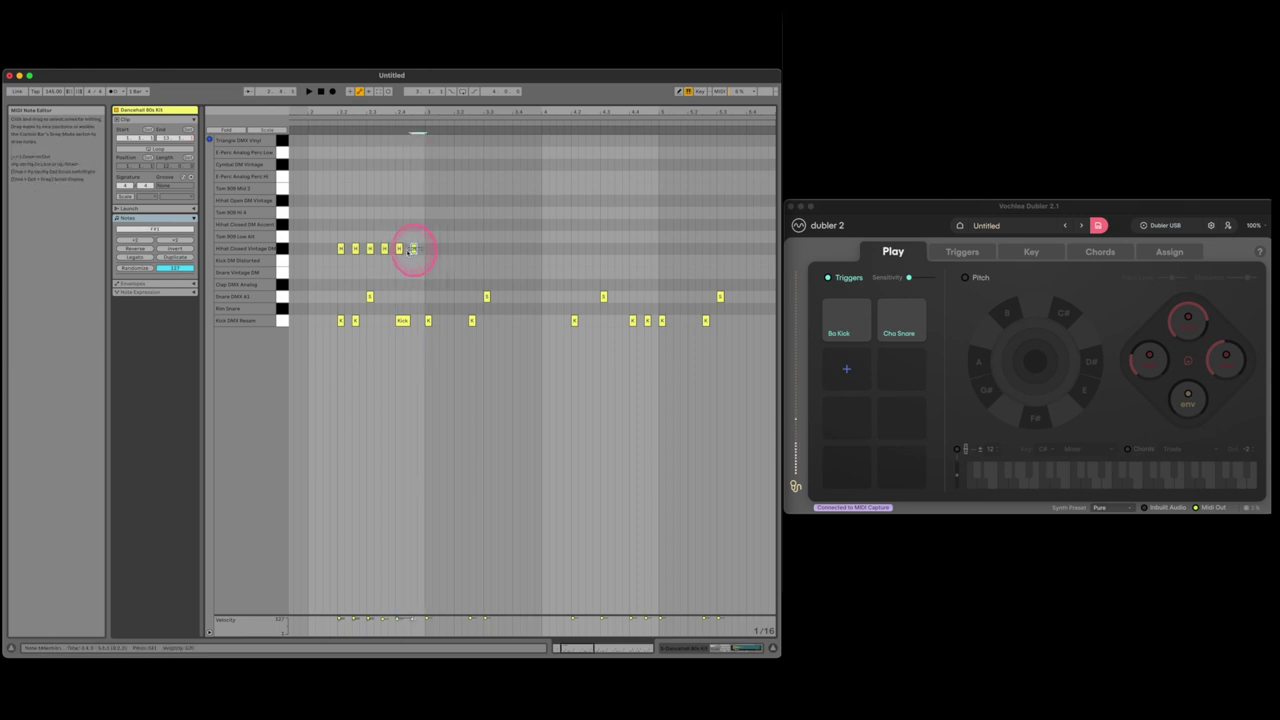
- Duplicate the six hi-hat notes four times to fill the row, and play the drum pattern from bar 2
{"action": "left_click", "coordinate": [340, 251]}
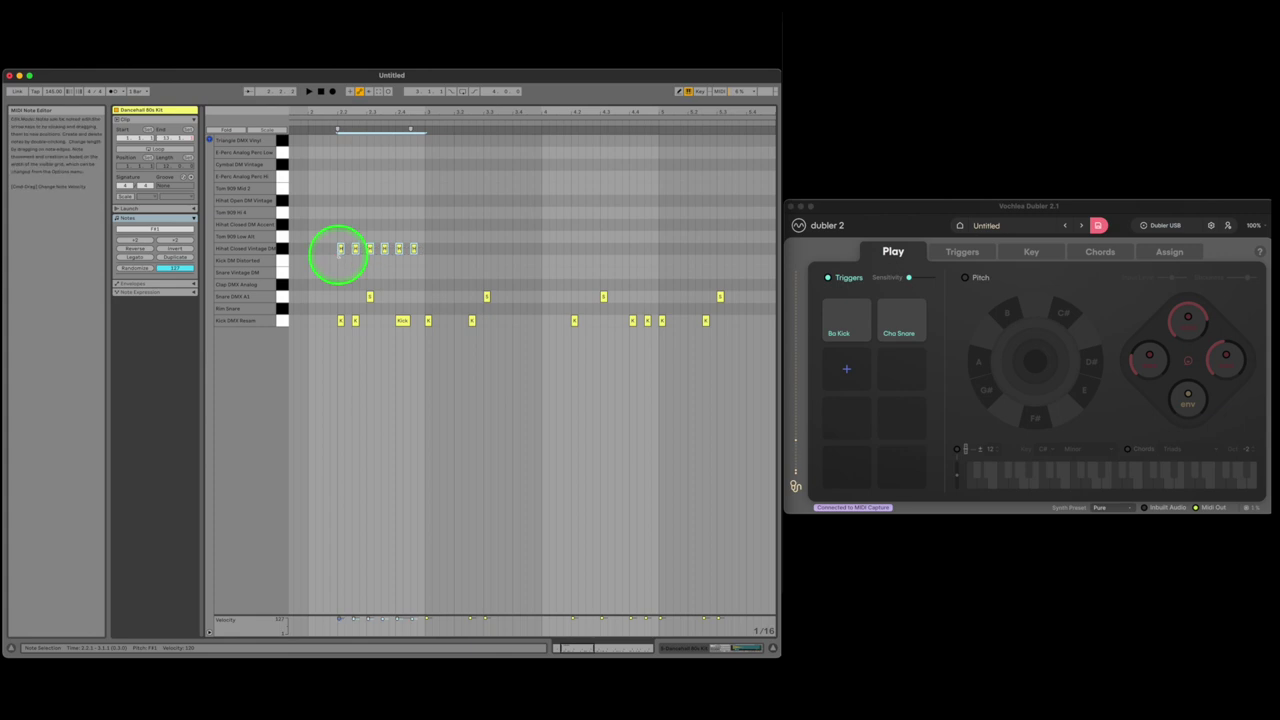
{"action": "key", "text": "super+d"}
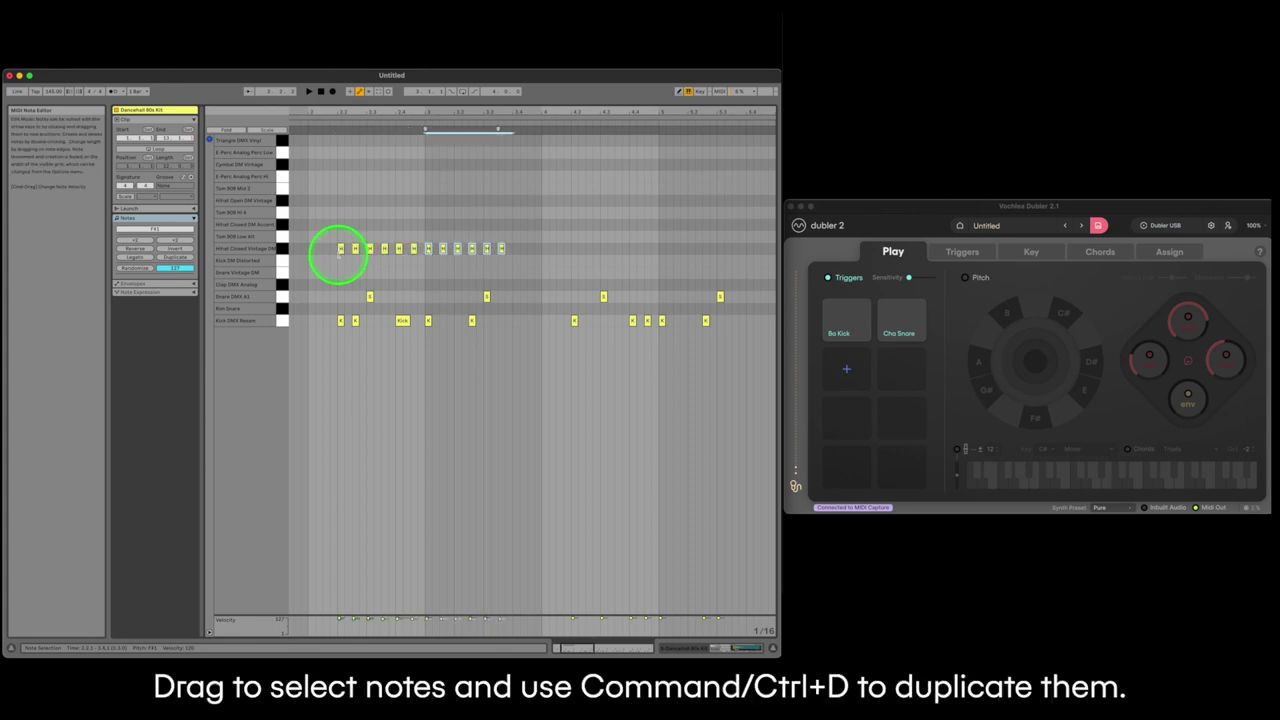
{"action": "key", "text": "super+d"}
{"action": "key", "text": "super+d"}
{"action": "key", "text": "super+d"}
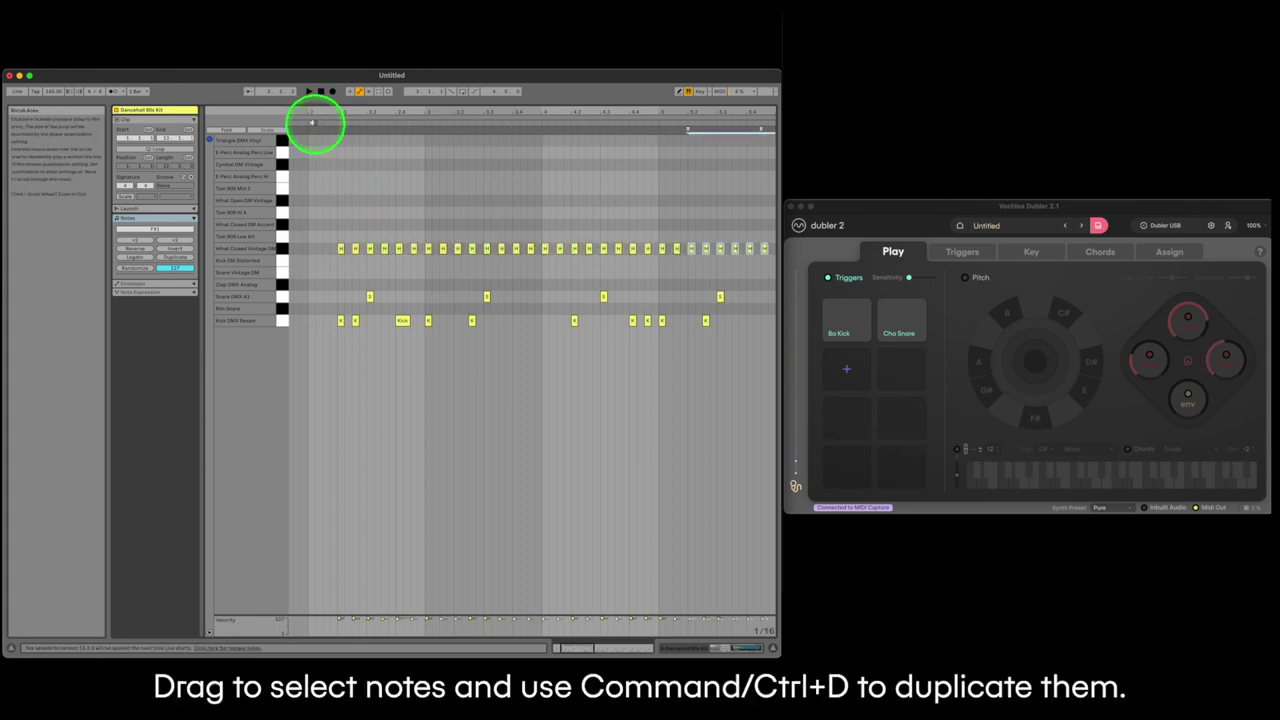
{"action": "left_click", "coordinate": [311, 122]}
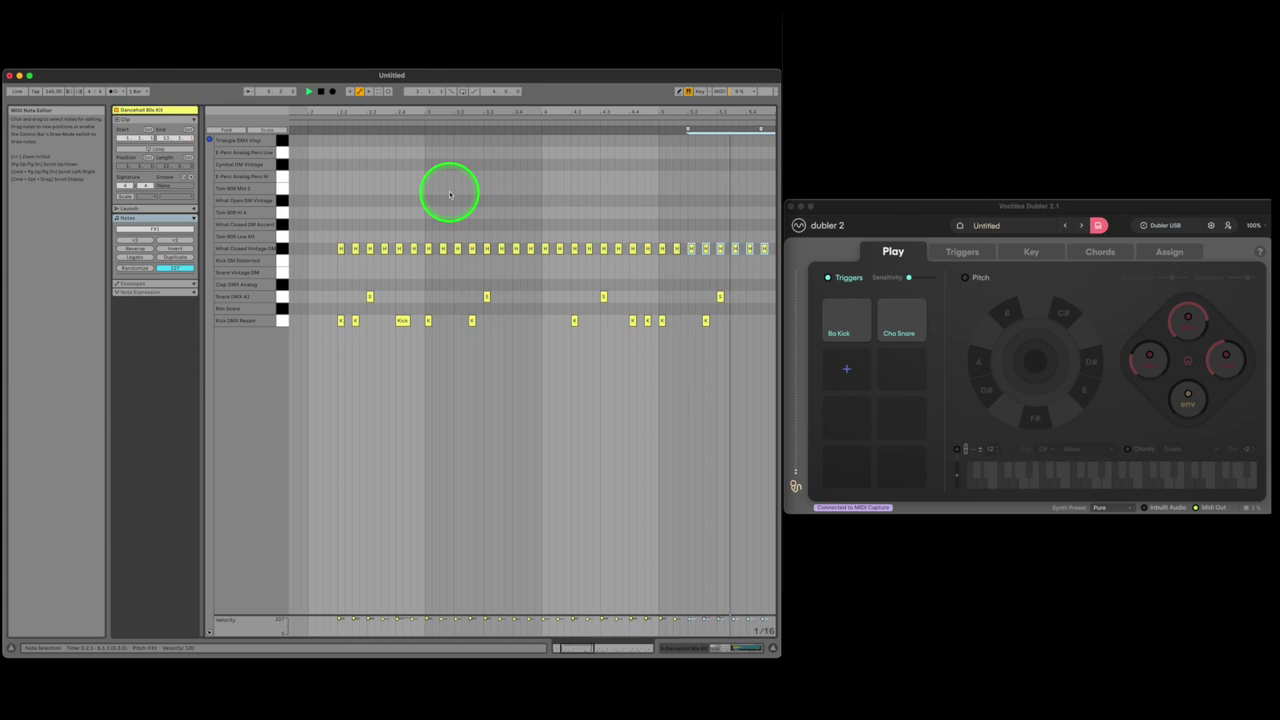
- Select bars 3 to 6 of the drum clip in the arrangement and duplicate that section twice along the track
{"action": "double_click", "coordinate": [411, 107]}
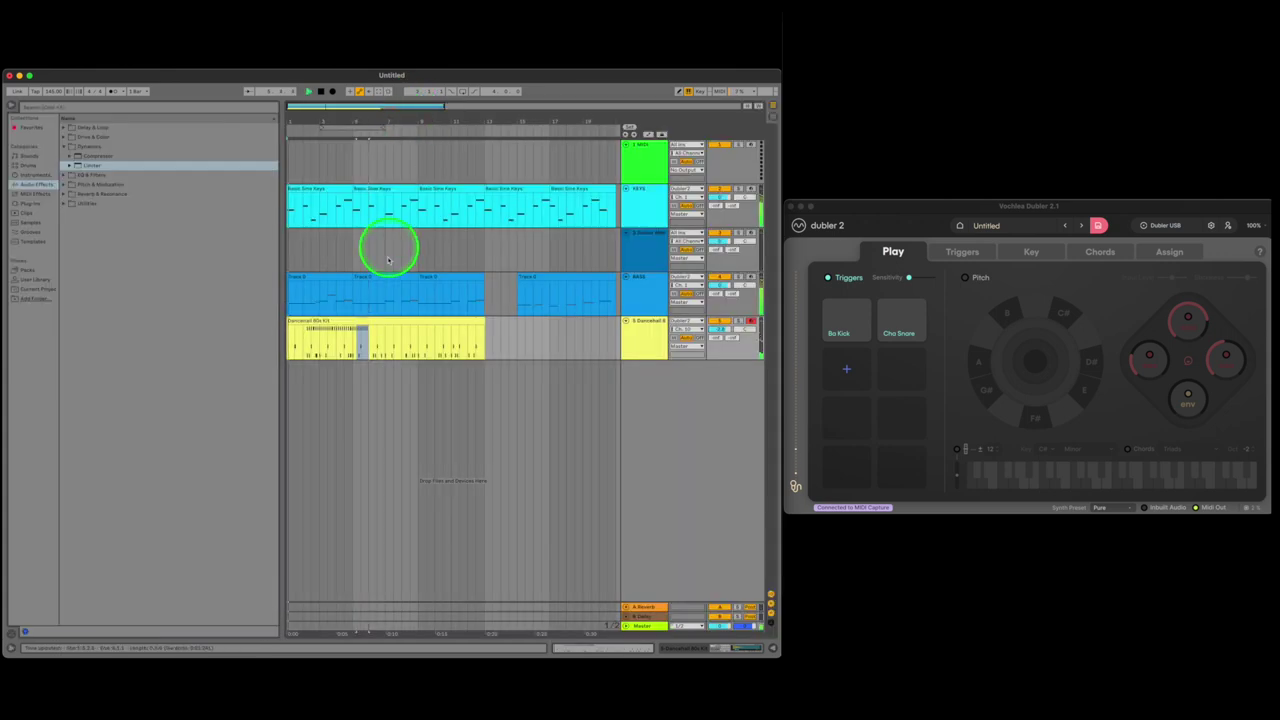
{"action": "left_click", "coordinate": [323, 338]}
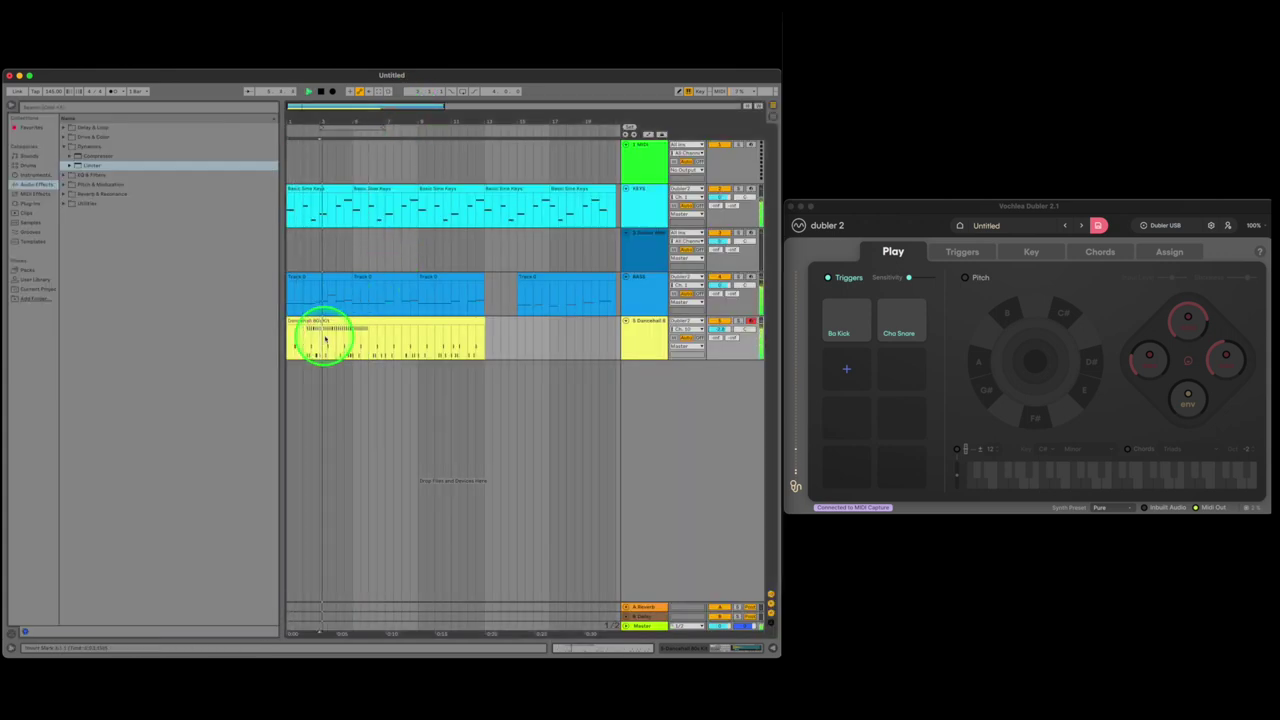
{"action": "left_click_drag", "start_coordinate": [323, 338], "coordinate": [367, 343]}
{"action": "key", "text": "super+d"}
{"action": "key", "text": "super+d"}
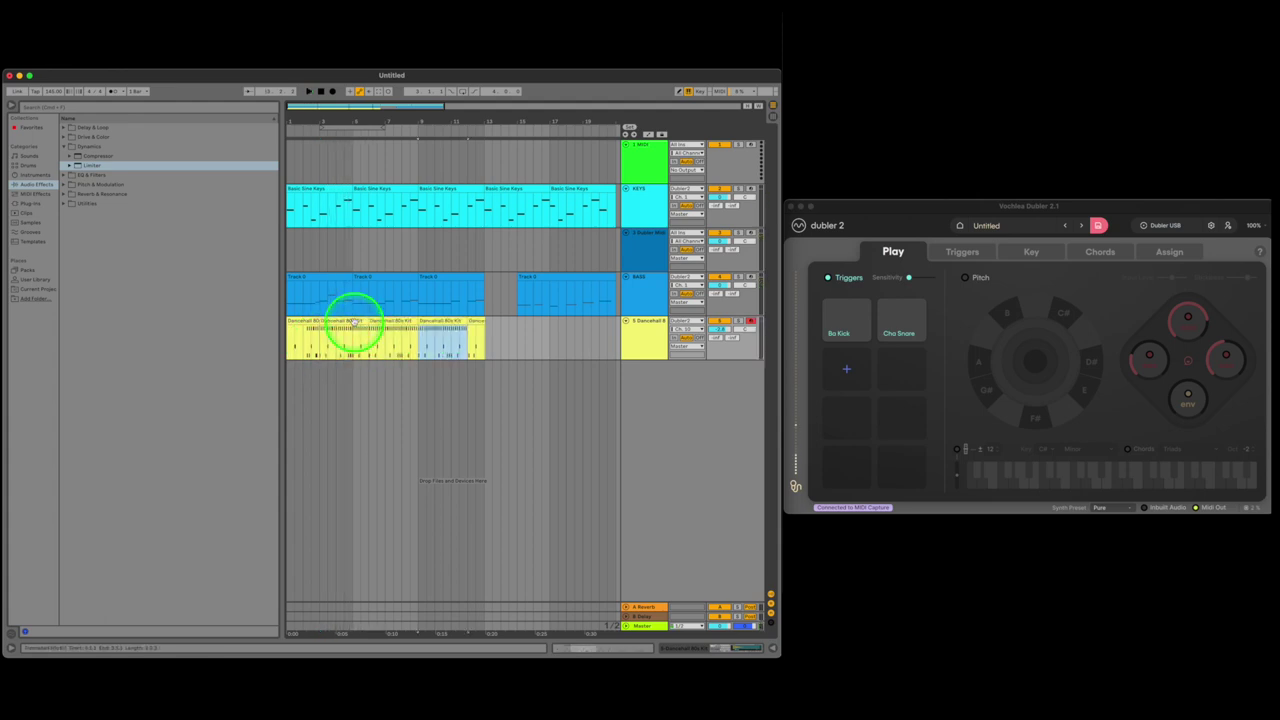
- Copy the three-bar drum clip from bar 3 to the start of the track and play the arrangement back
{"action": "left_click", "coordinate": [343, 323]}
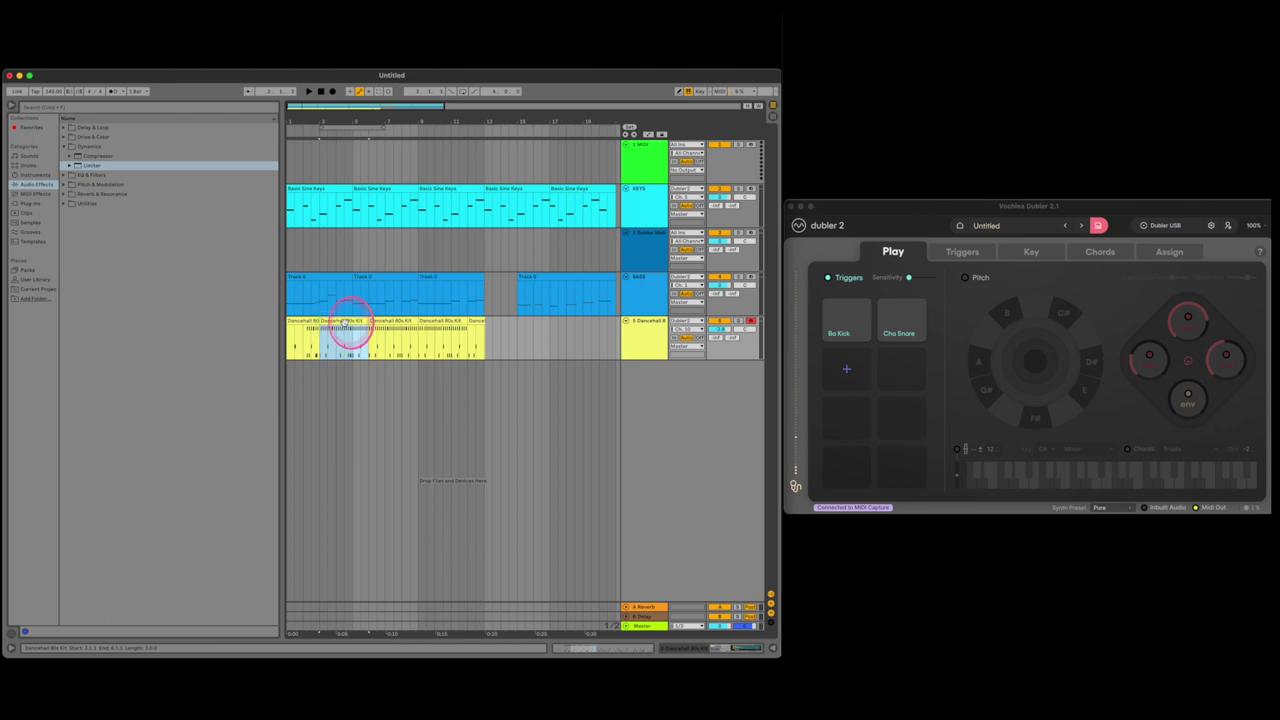
{"action": "left_click", "coordinate": [313, 330]}
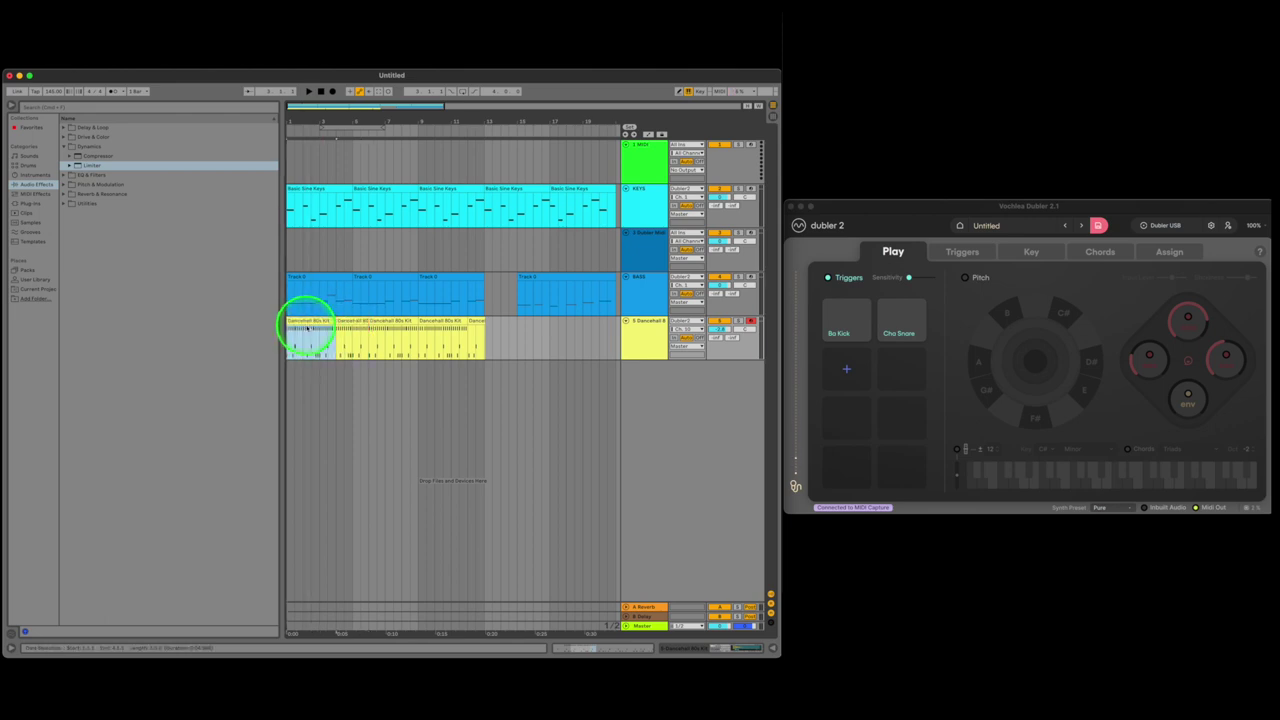
{"action": "key", "text": "space"}
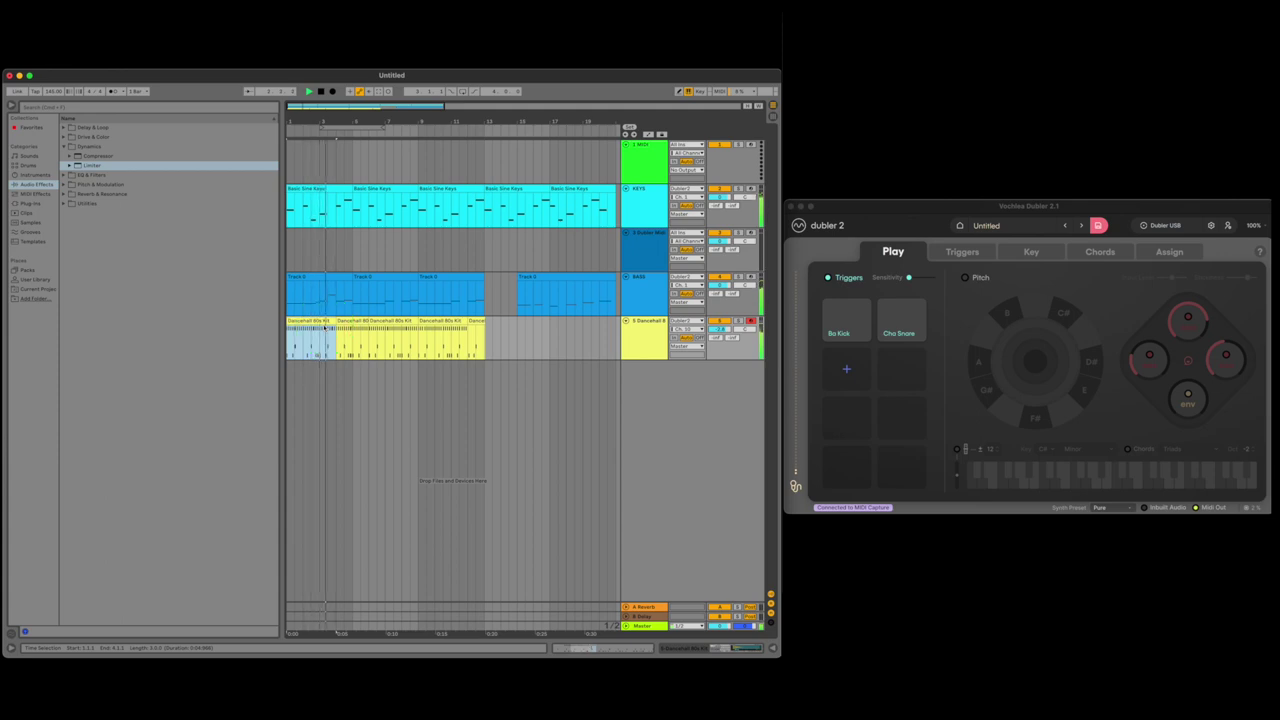
{"action": "left_click", "coordinate": [324, 328]}
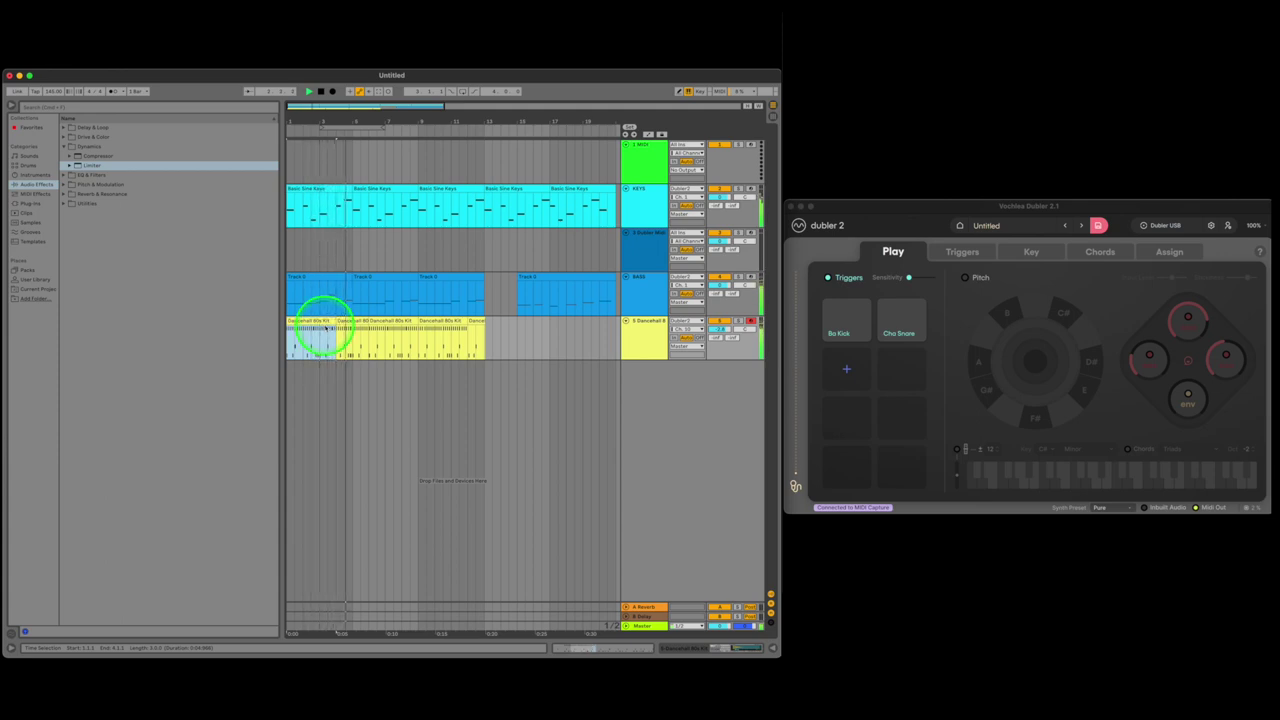
{"action": "scroll", "coordinate": [326, 328], "scroll_direction": "right", "scroll_amount": 1}
{"action": "scroll", "coordinate": [326, 328], "scroll_direction": "left", "scroll_amount": 1}
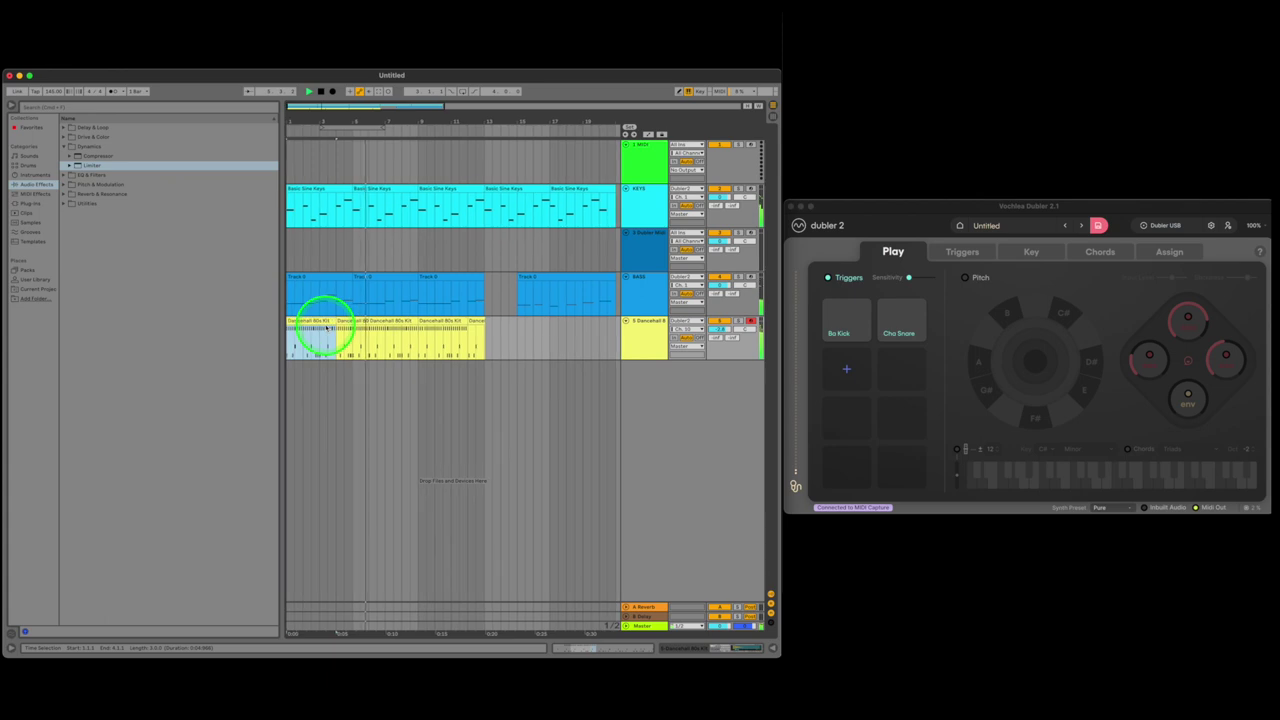
{"action": "left_click", "coordinate": [632, 326]}
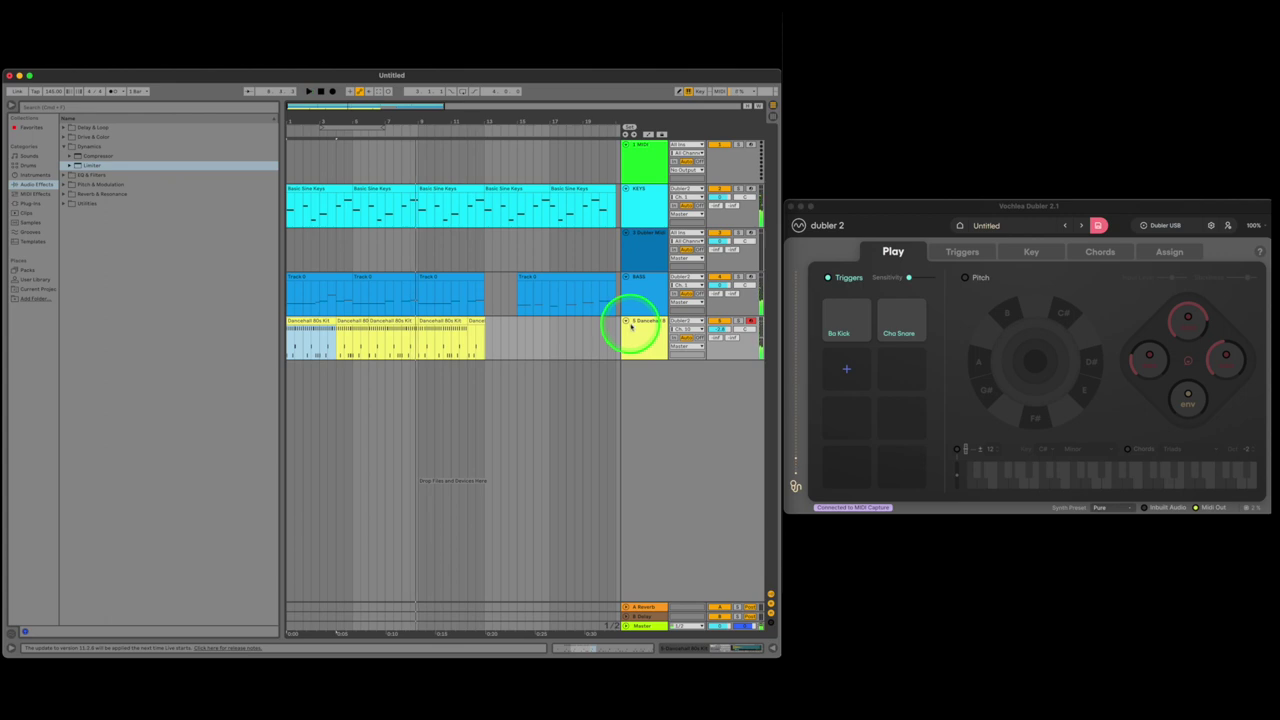
{"action": "left_click", "coordinate": [559, 326]}
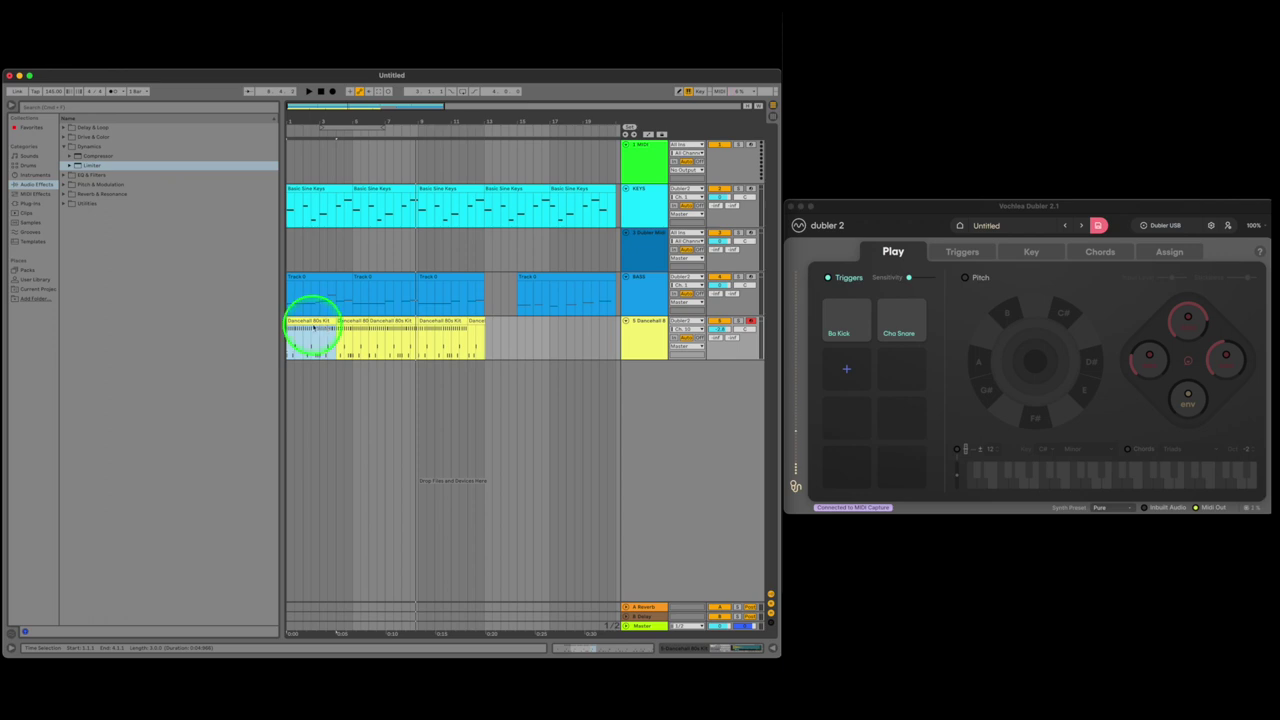
- Search the clips for shaker and place the Shaker Chance clip at bar 1 on a new track below the drums
{"action": "left_click", "coordinate": [34, 212]}
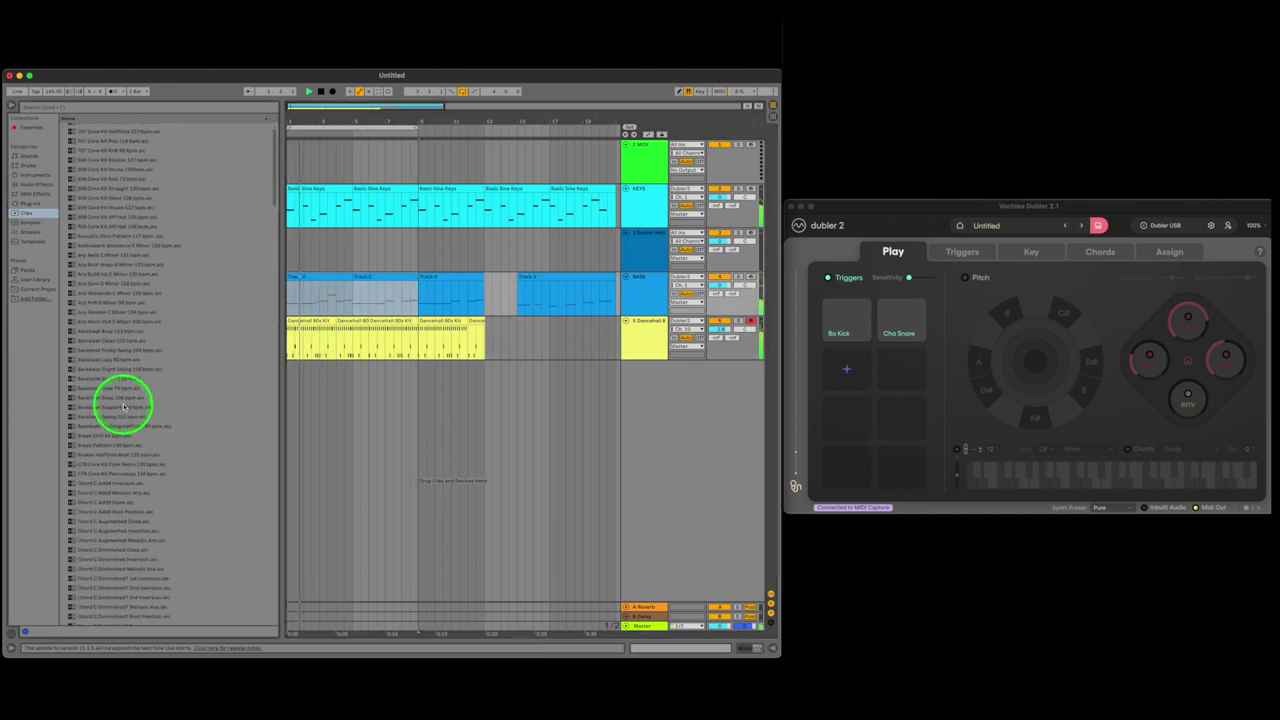
{"action": "left_click", "coordinate": [141, 108]}
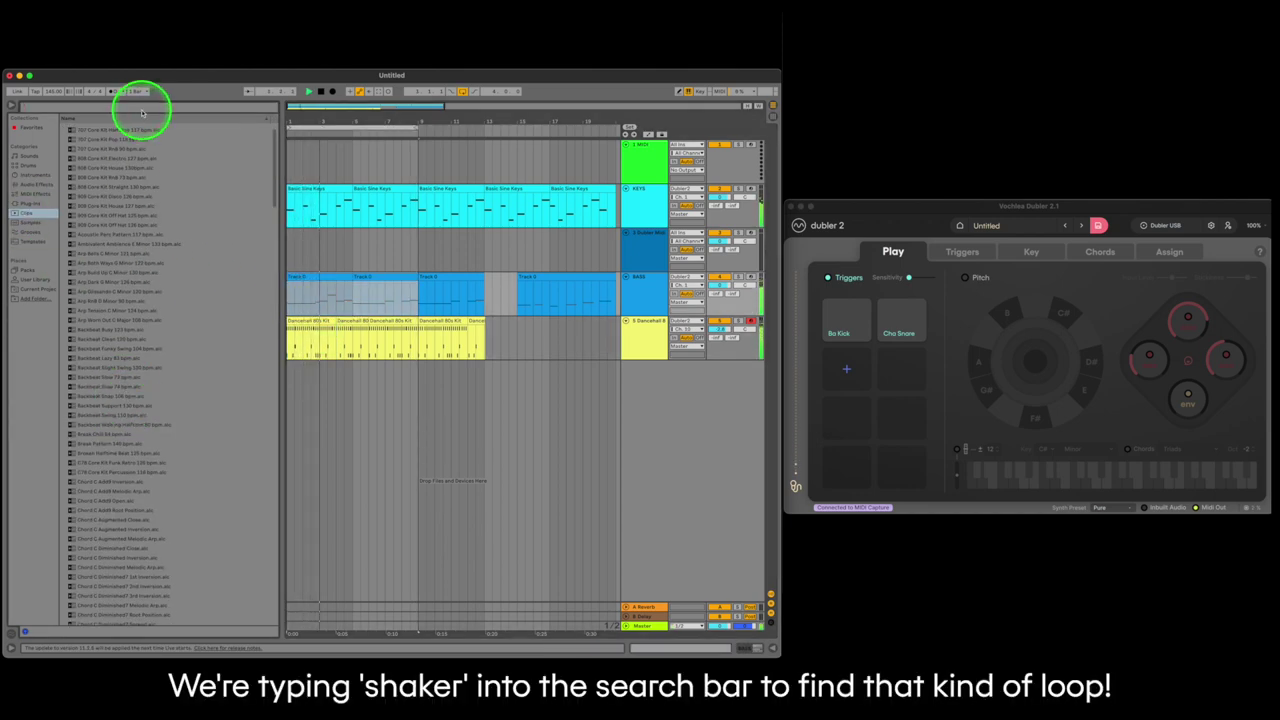
{"action": "type", "text": "shaker"}
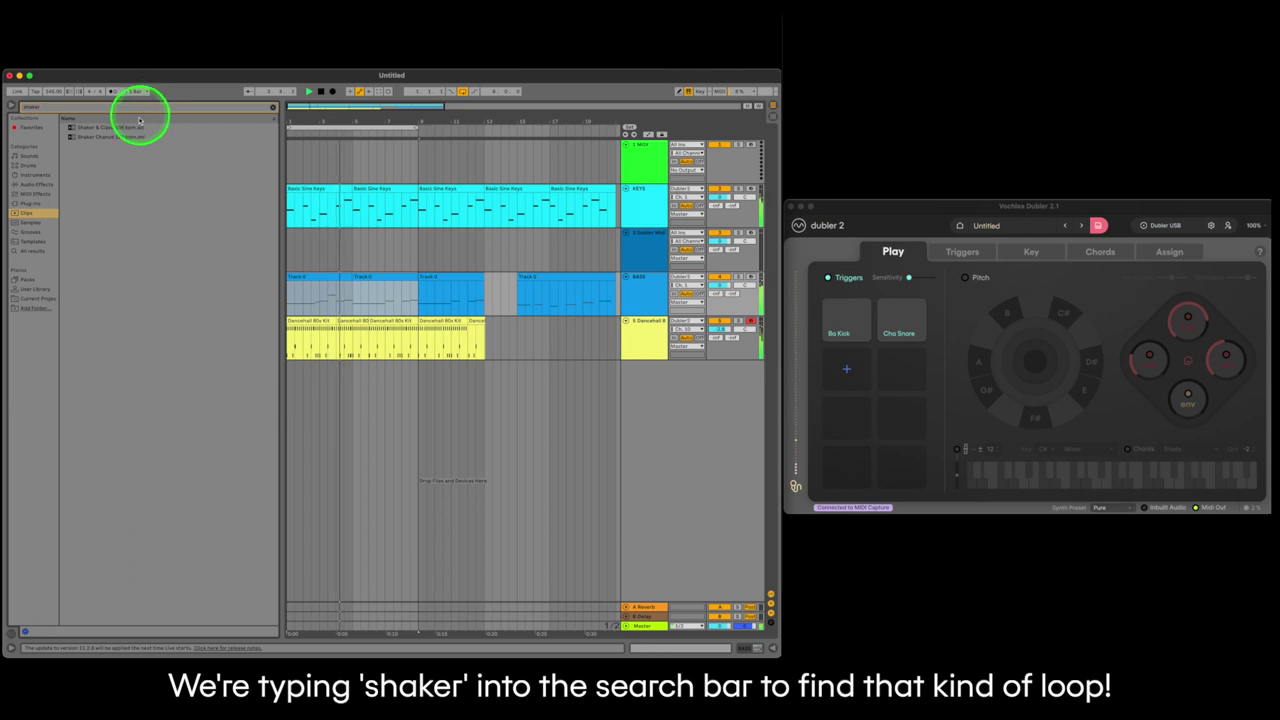
{"action": "left_click", "coordinate": [129, 136]}
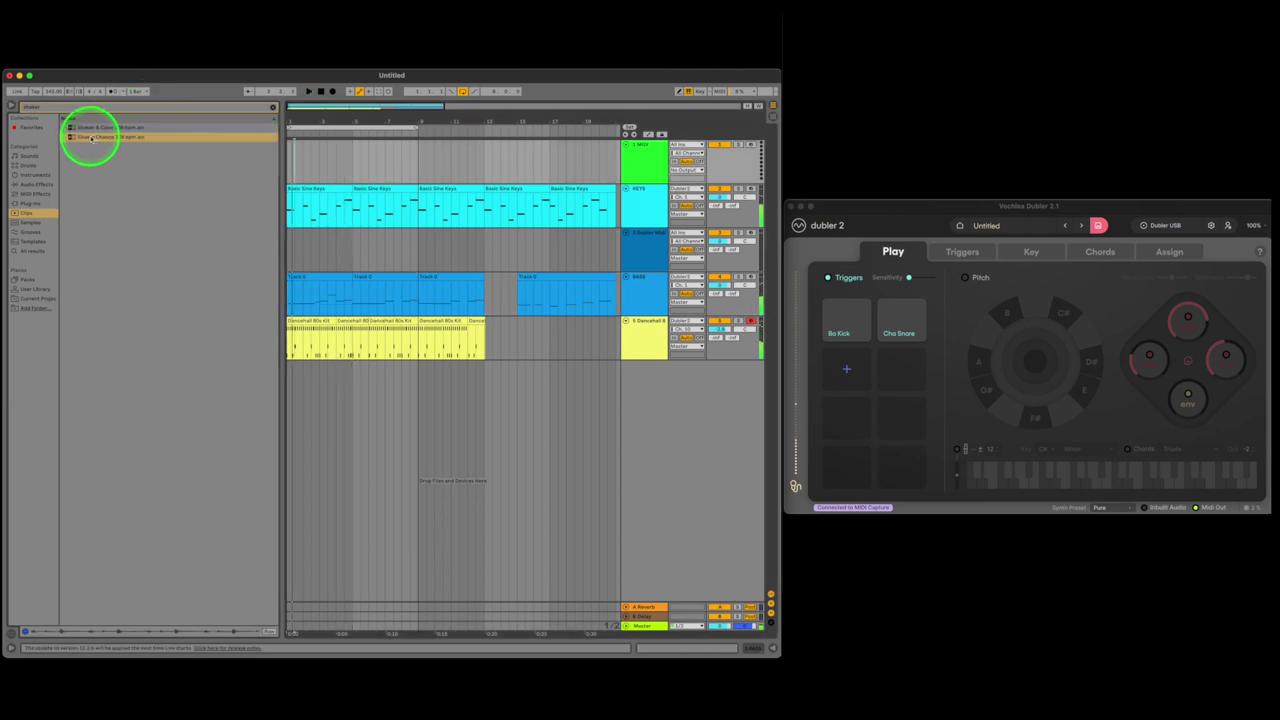
{"action": "left_click_drag", "start_coordinate": [88, 138], "coordinate": [98, 148]}
{"action": "left_click_drag", "start_coordinate": [272, 358], "coordinate": [287, 387]}
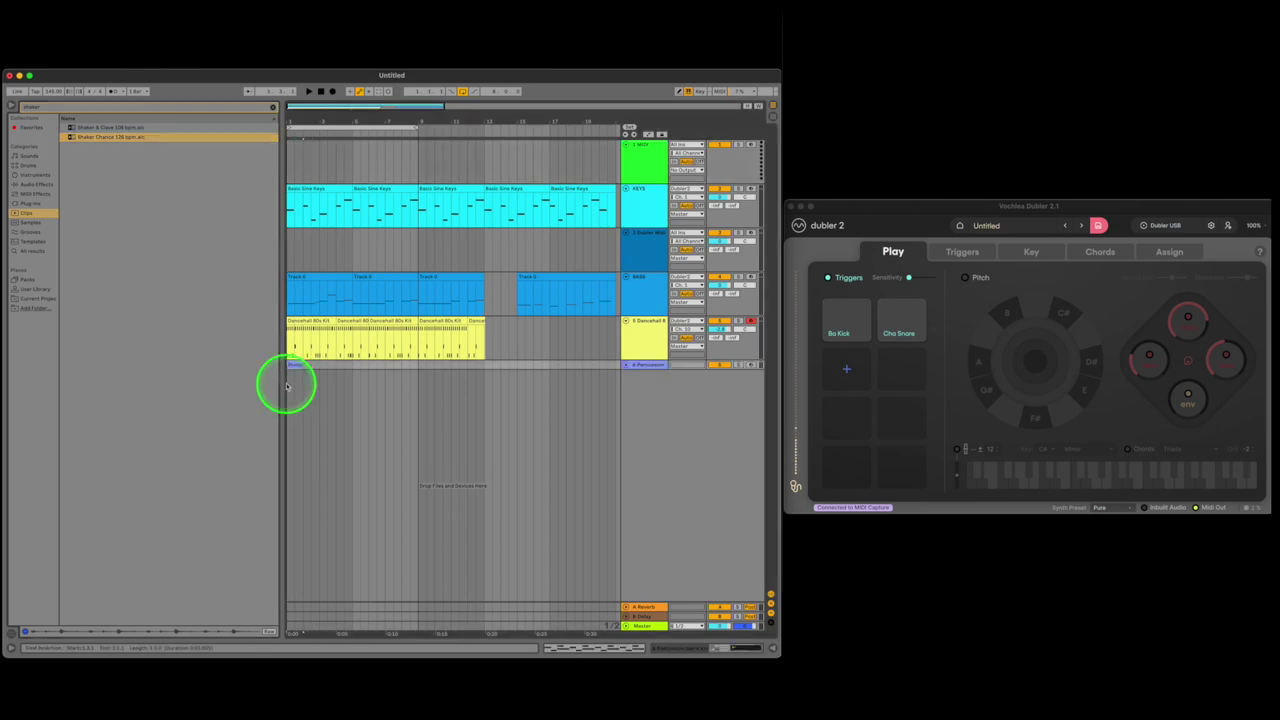
- Expand the new Percussion track and loop its shaker clip out to bar 9
{"action": "left_click", "coordinate": [646, 370]}
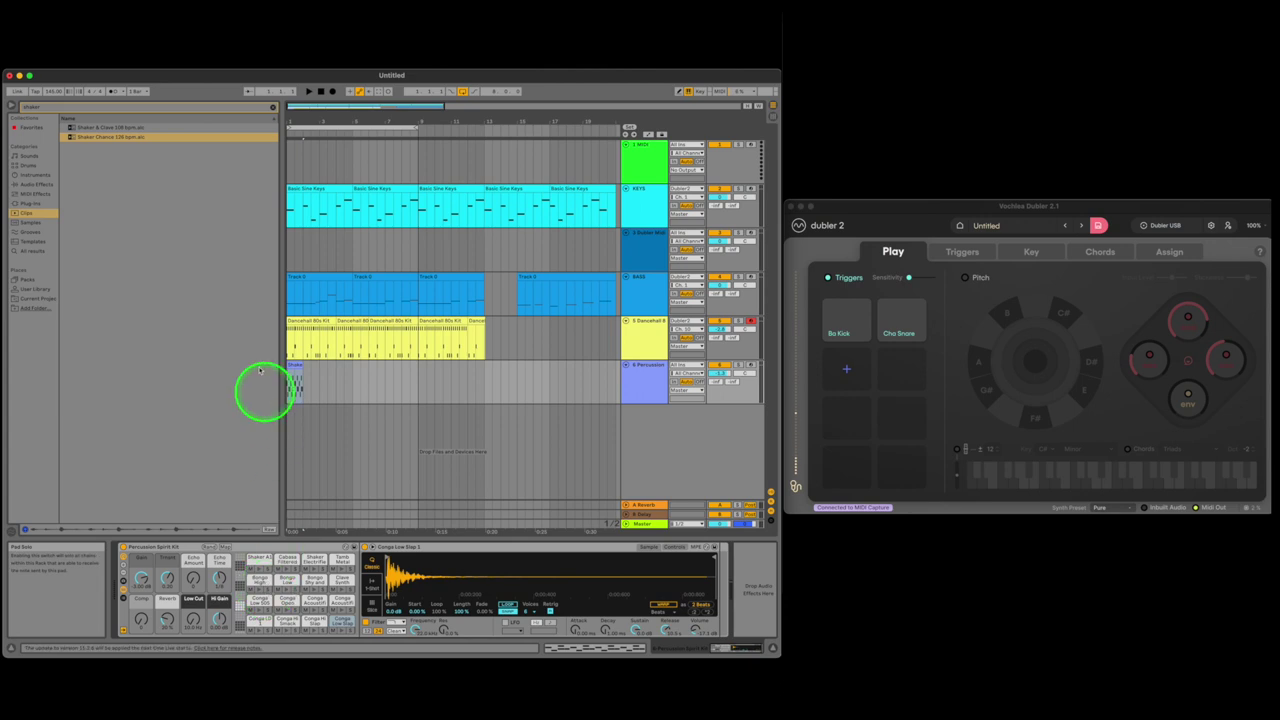
{"action": "left_click", "coordinate": [291, 365]}
{"action": "double_click", "coordinate": [291, 362]}
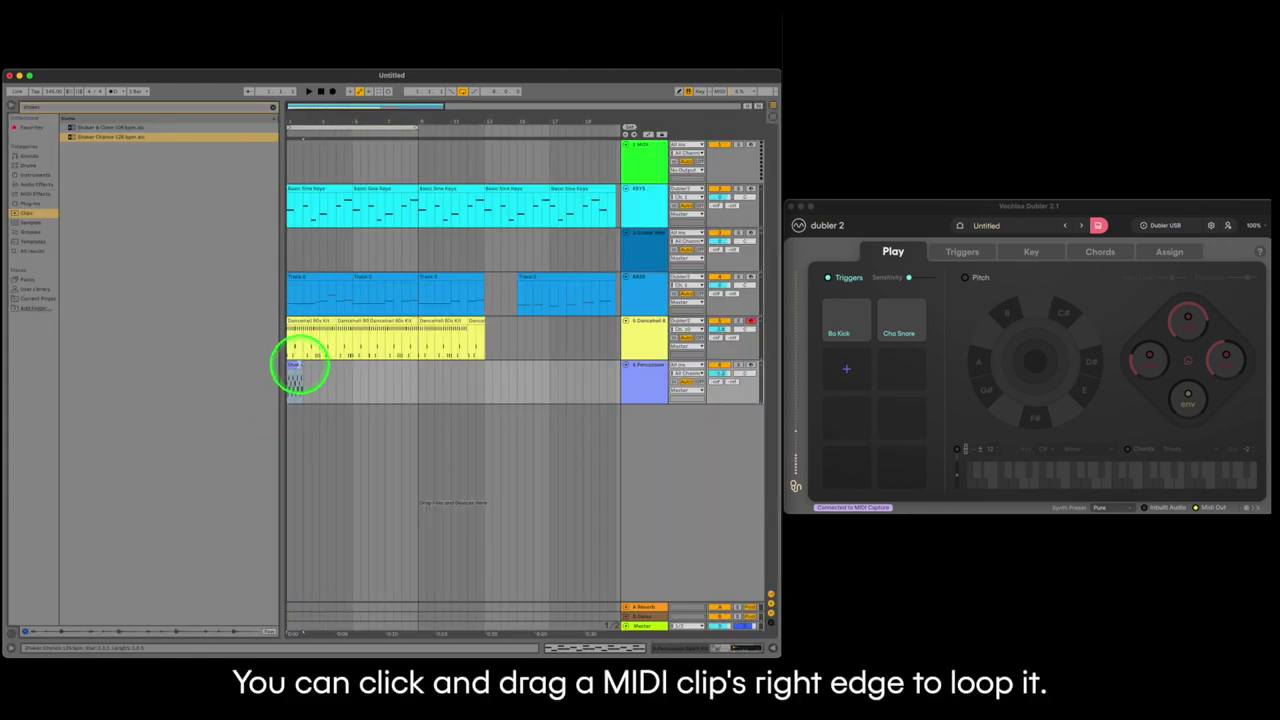
{"action": "left_click_drag", "start_coordinate": [301, 363], "coordinate": [408, 366]}
- Play the arrangement from bar 1 and balance the volume of the Percussion and Dancehall 80s Kit tracks
{"action": "left_click", "coordinate": [301, 285]}
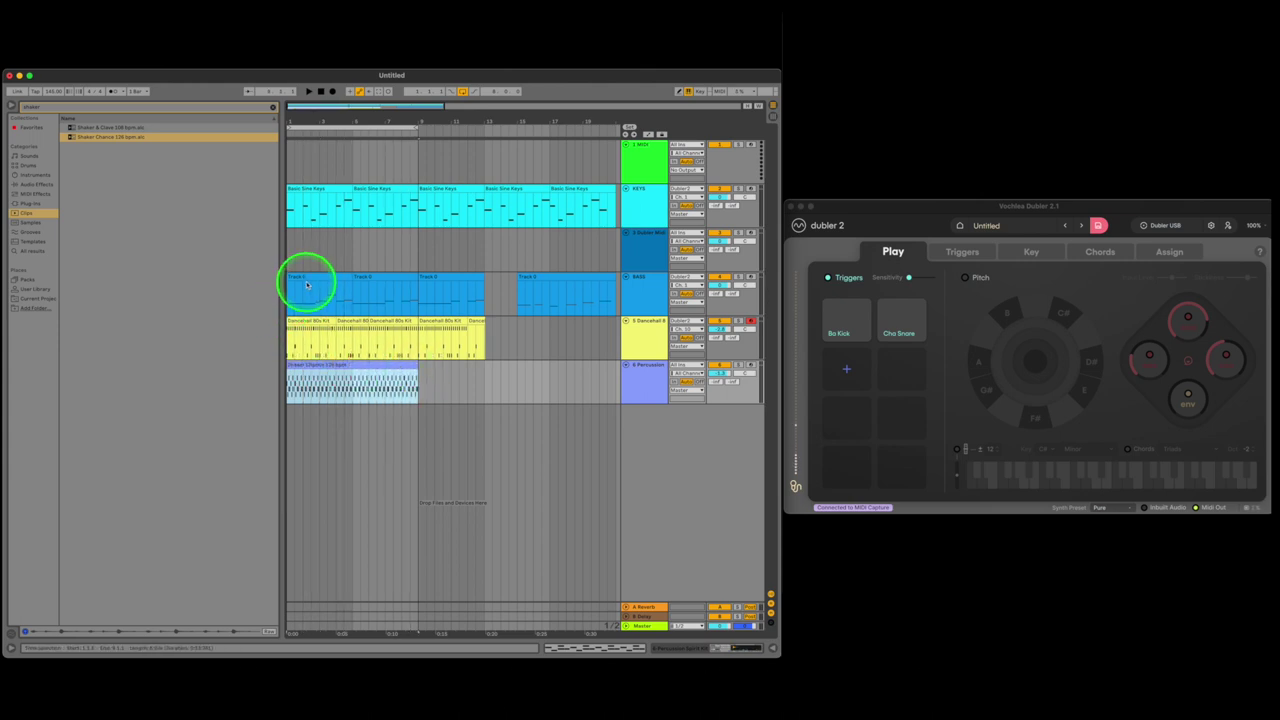
{"action": "key", "text": "space"}
{"action": "left_click", "coordinate": [551, 349]}
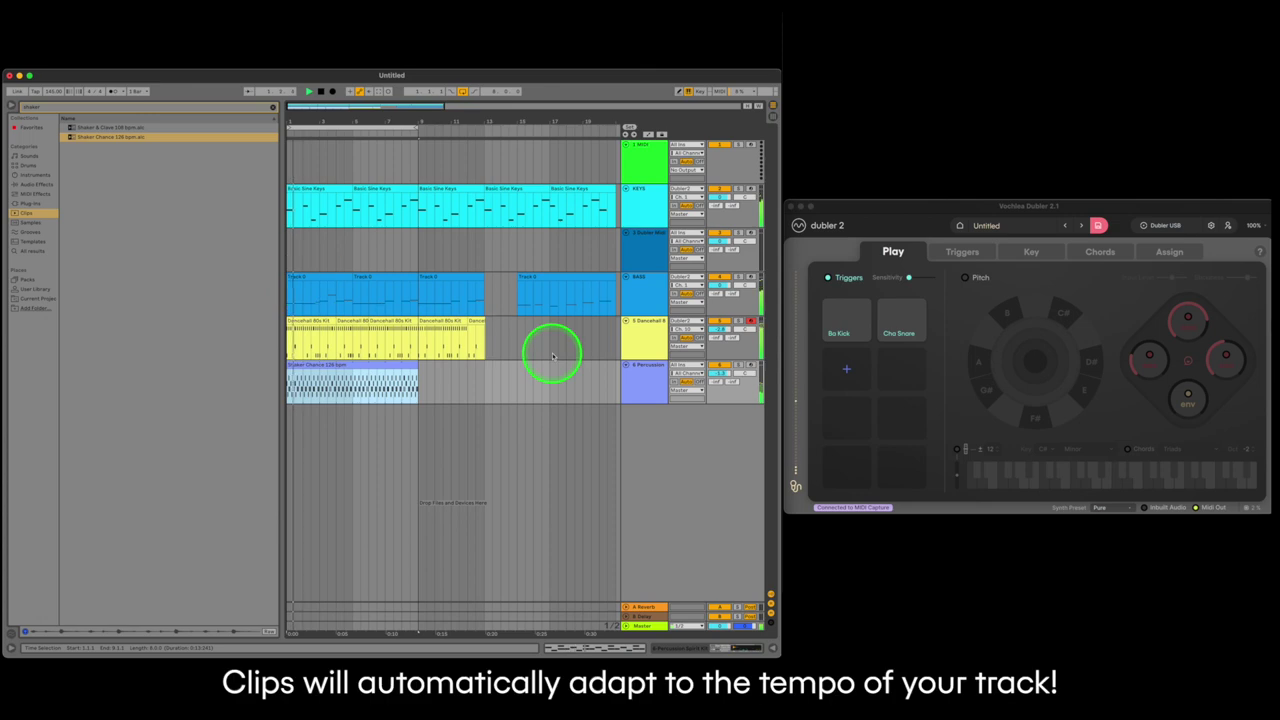
{"action": "left_click", "coordinate": [640, 362]}
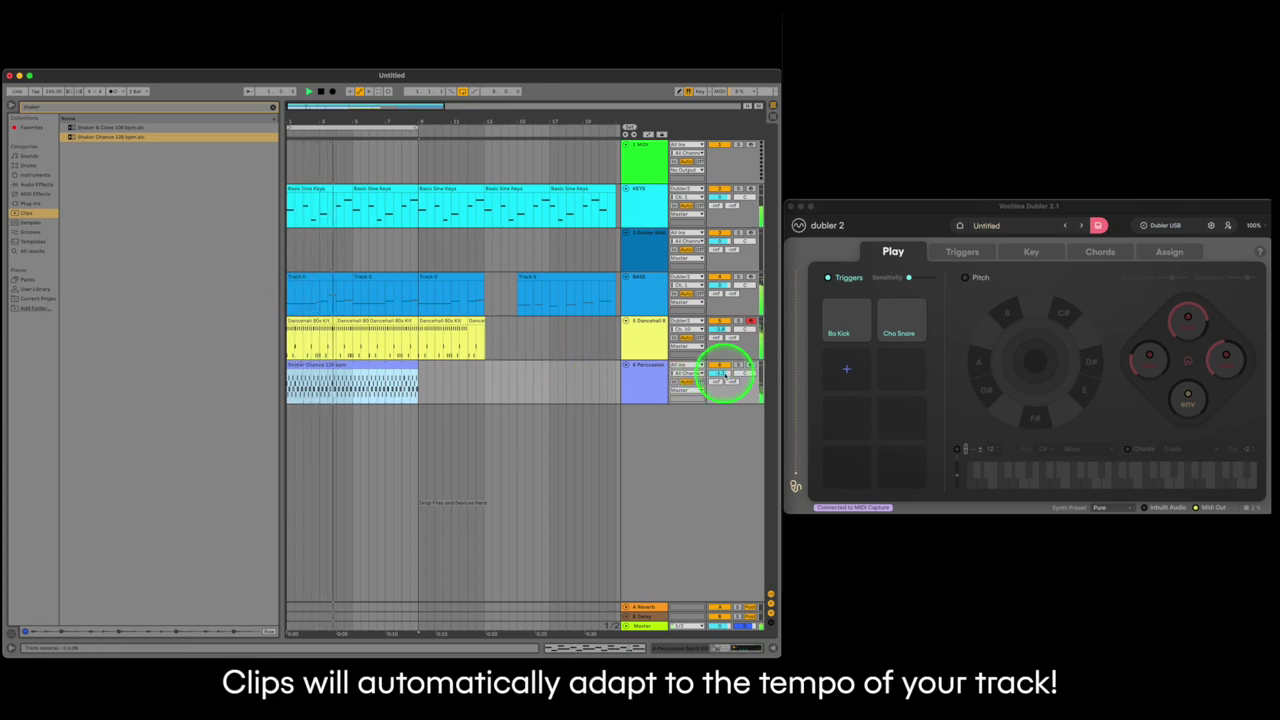
{"action": "left_click_drag", "start_coordinate": [725, 329], "coordinate": [718, 338]}
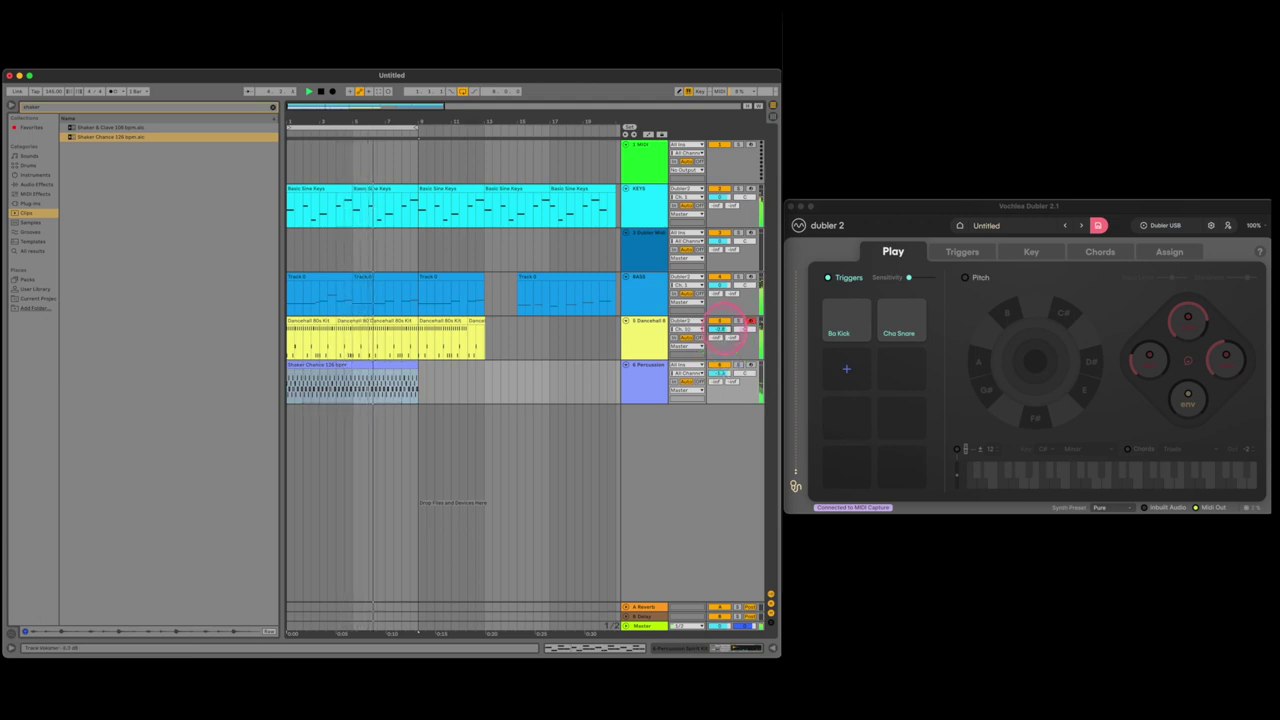
- Show the Dancehall 80s Kit track's devices and select the Hihat Closed Vintage DM pad
{"action": "left_click", "coordinate": [650, 335]}
{"action": "left_click", "coordinate": [651, 336]}
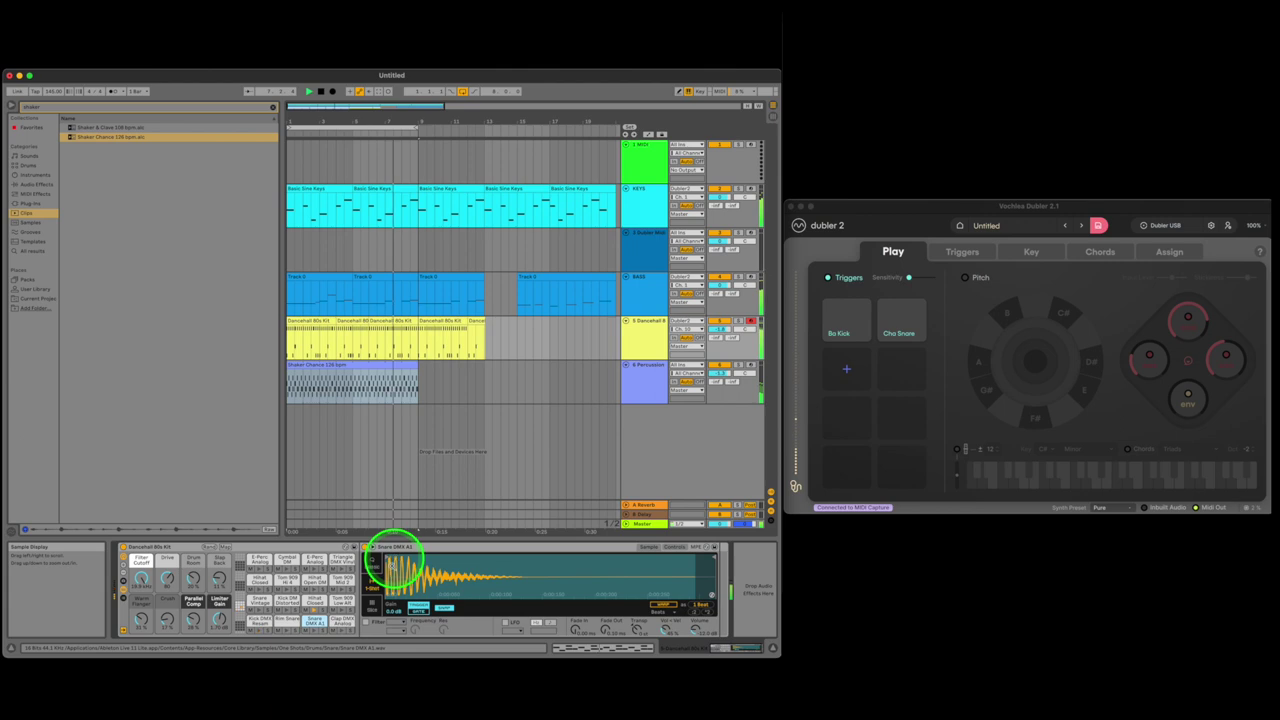
{"action": "left_click", "coordinate": [318, 603]}
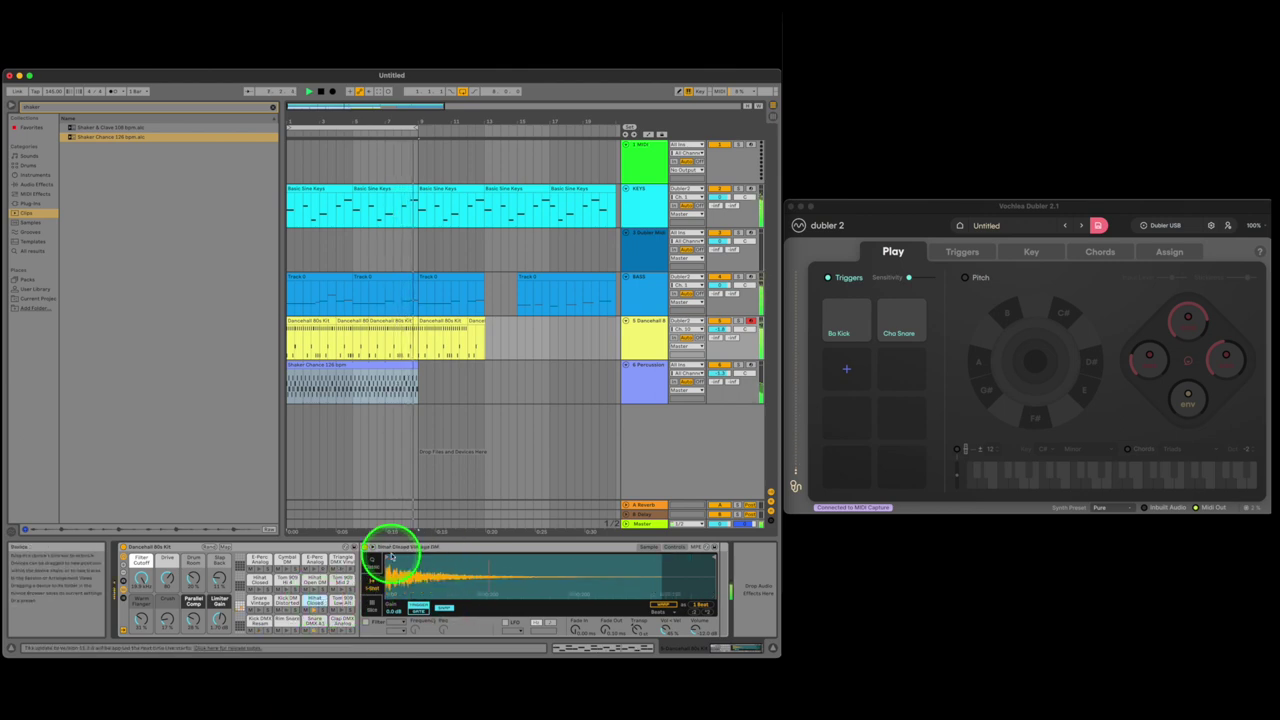
- Switch to Dubler 2, turn Pitch back on, turn off Triggers and enable Chords with the Triads preset
{"action": "left_click", "coordinate": [1051, 376]}
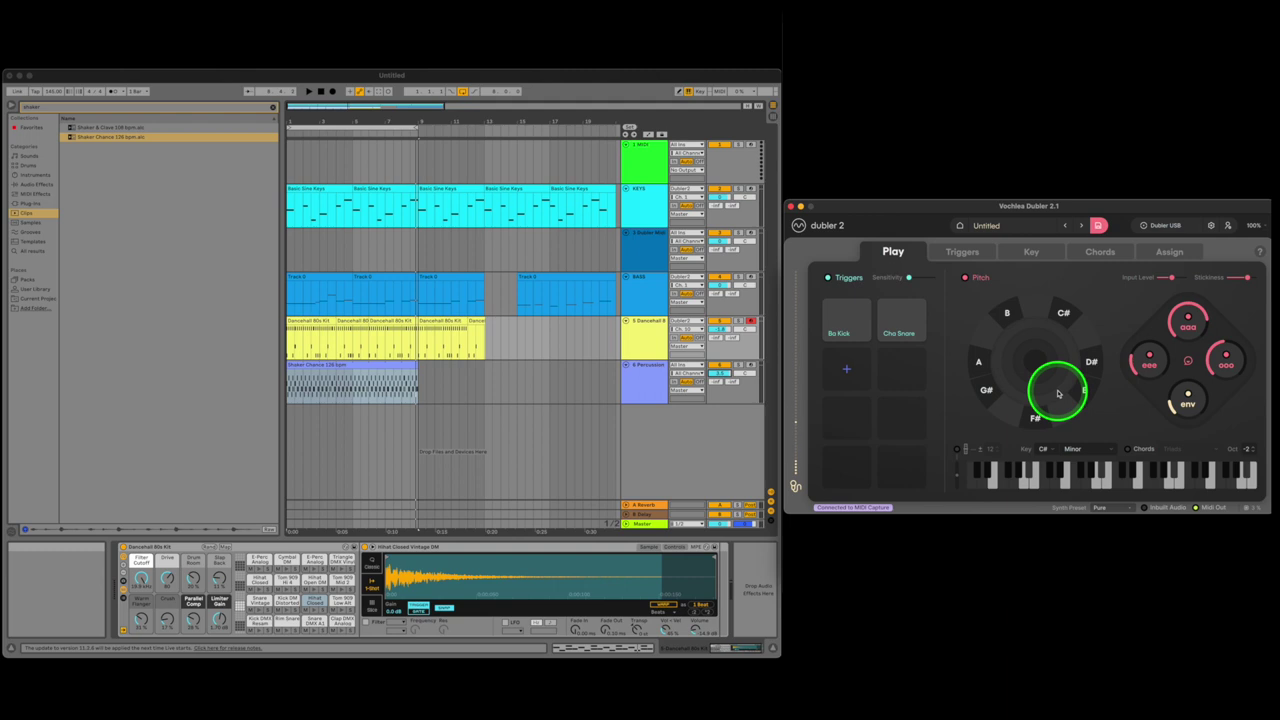
{"action": "left_click", "coordinate": [1088, 254]}
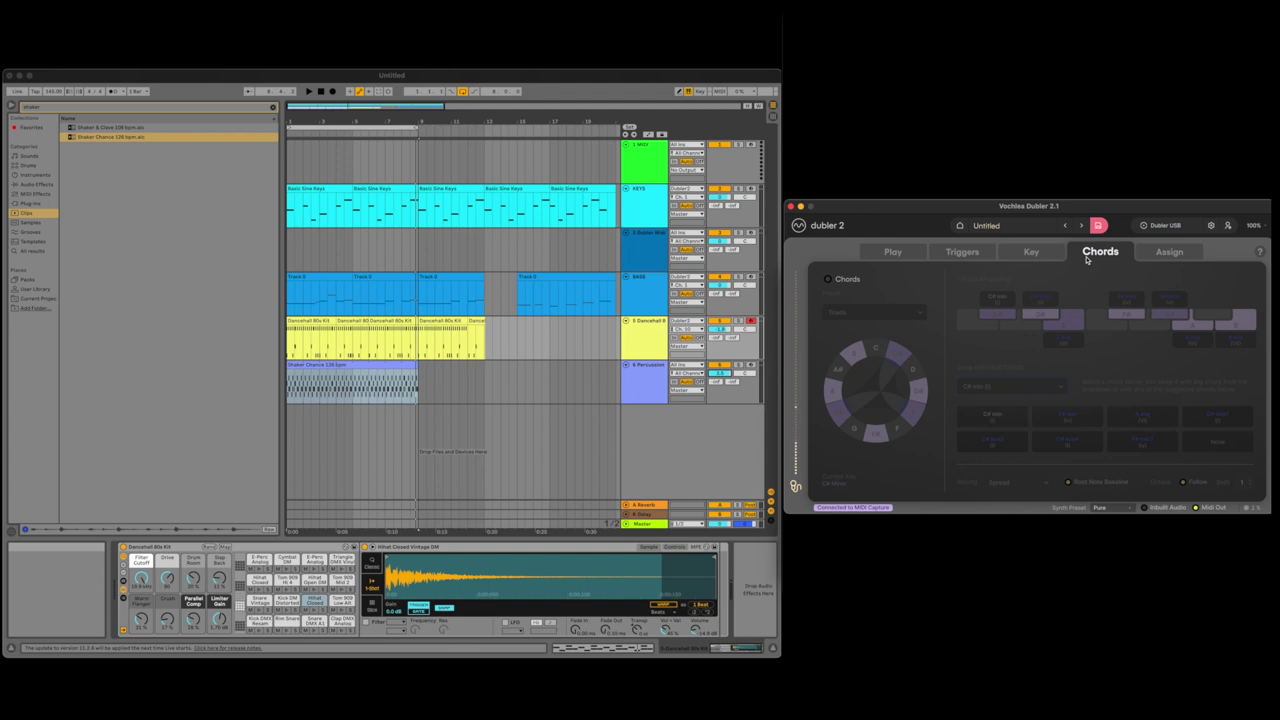
{"action": "left_click", "coordinate": [828, 279]}
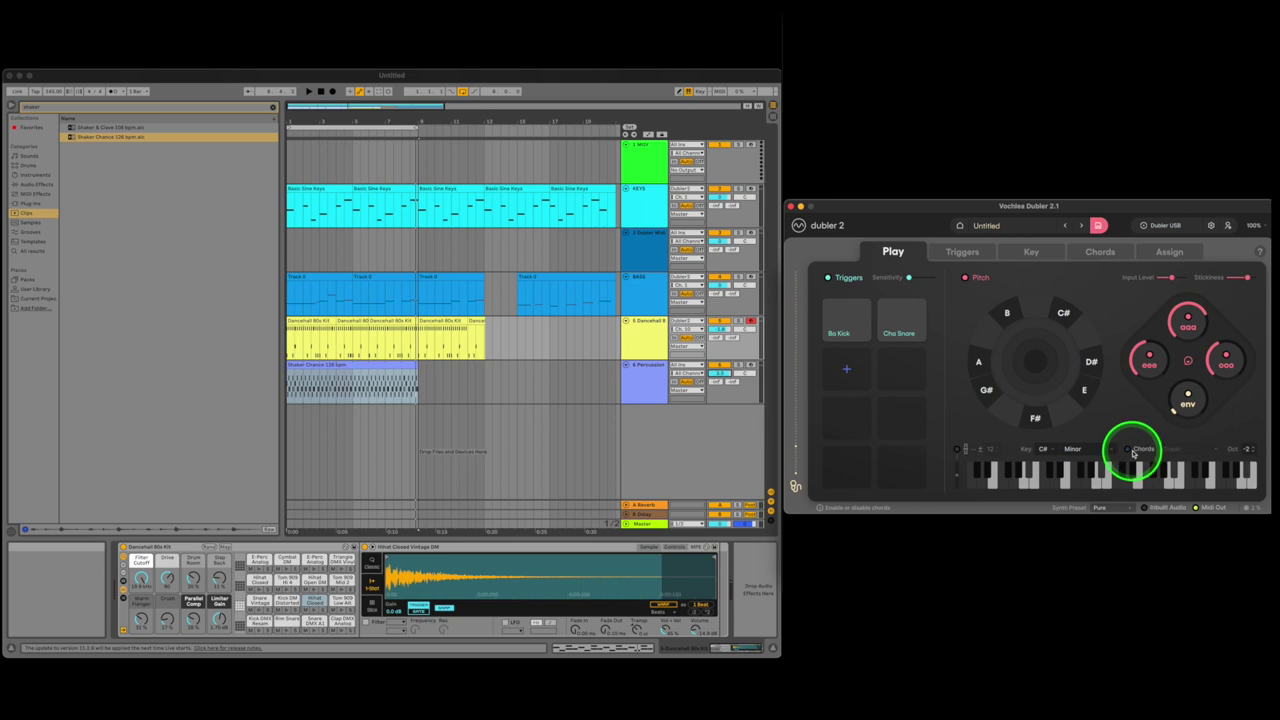
{"action": "left_click", "coordinate": [1133, 452]}
- Select the empty MIDI track in Live, search the instruments for pad and expand the Pad folder
{"action": "left_click", "coordinate": [653, 163]}
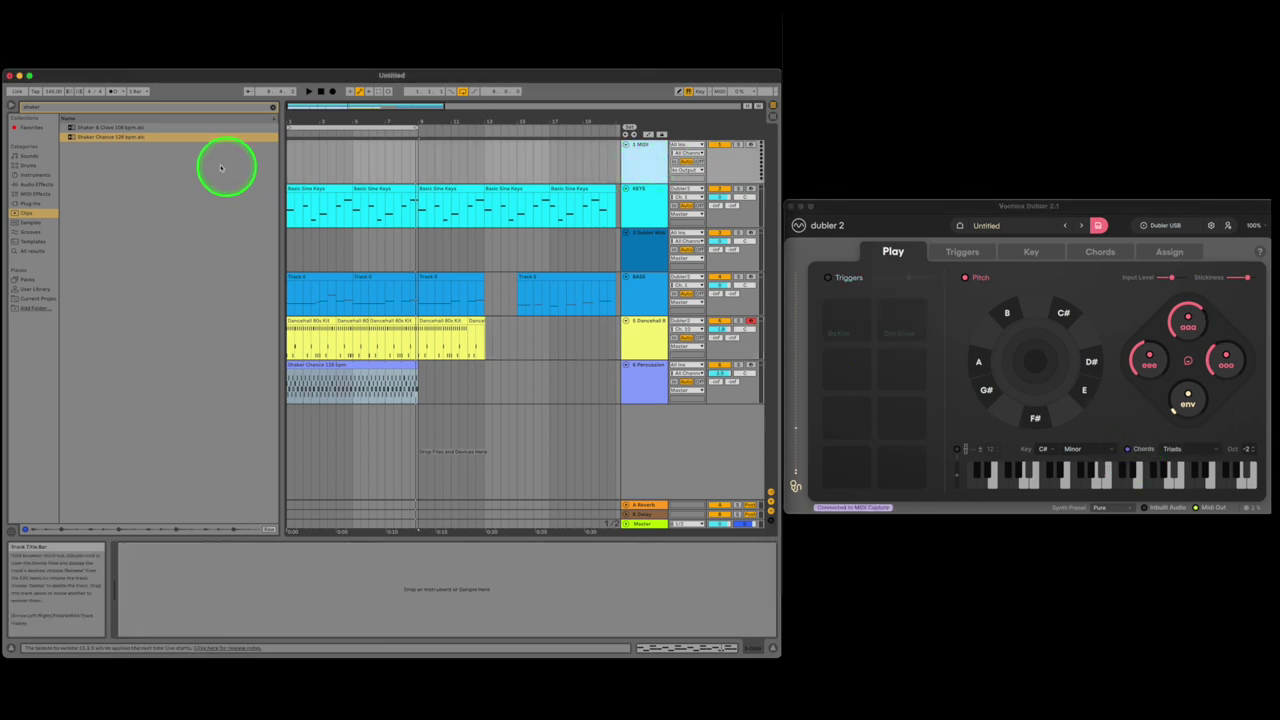
{"action": "left_click", "coordinate": [140, 106]}
{"action": "left_click", "coordinate": [272, 107]}
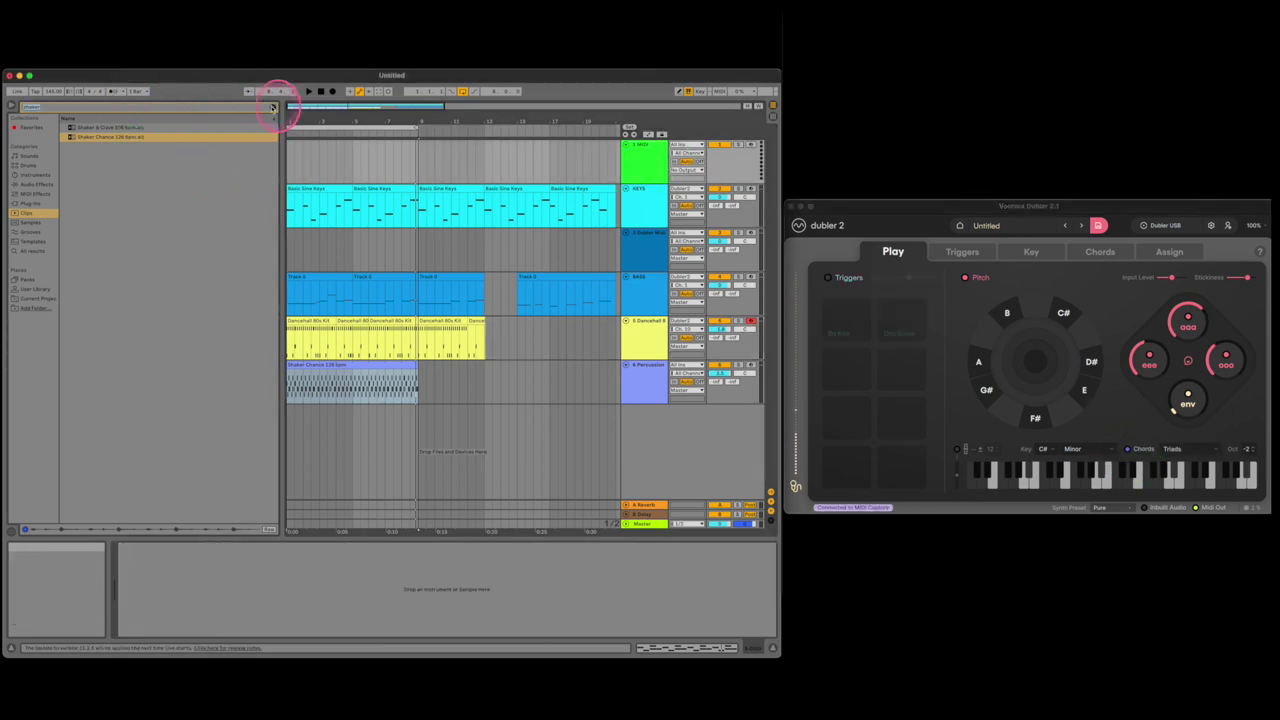
{"action": "left_click", "coordinate": [229, 109]}
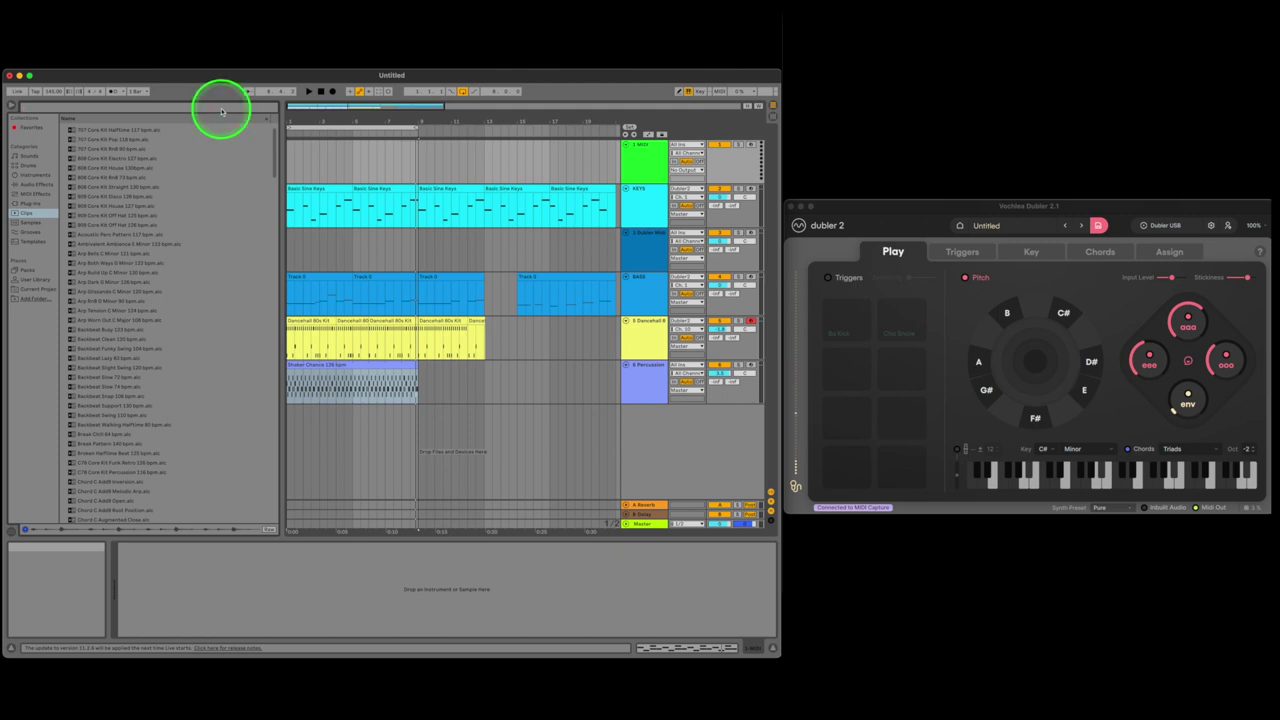
{"action": "type", "text": "pitch"}
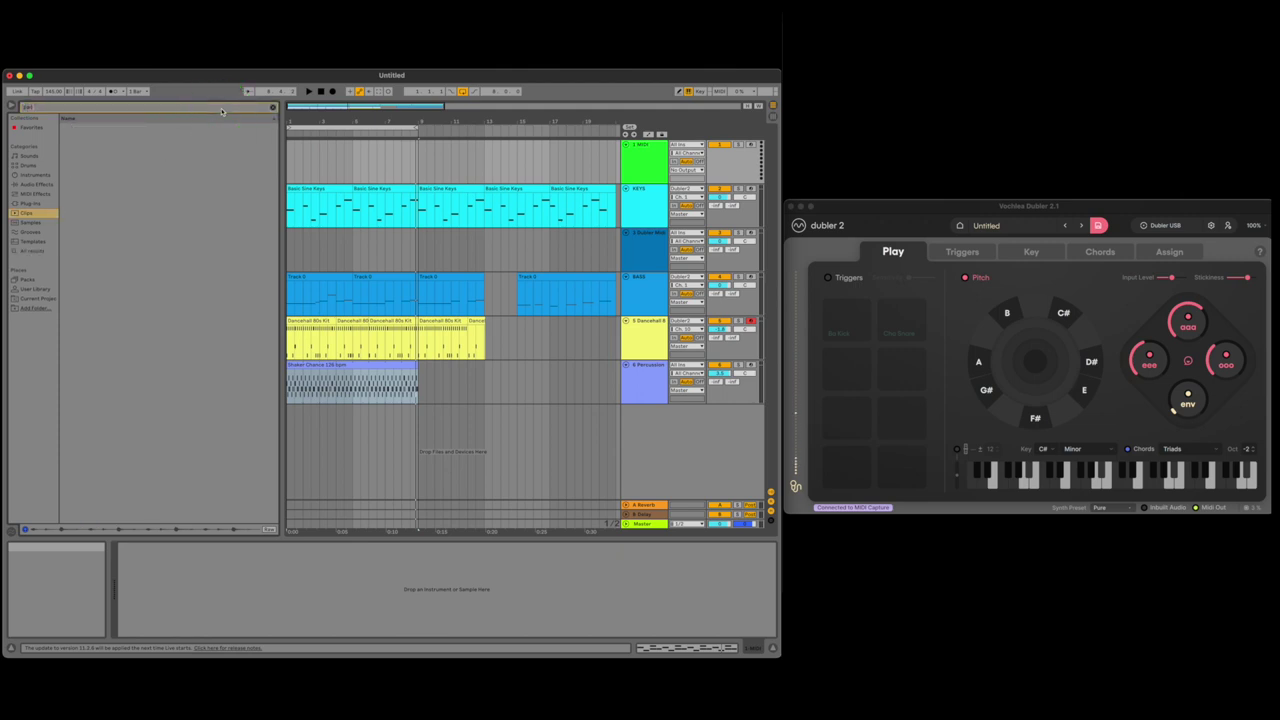
{"action": "left_click", "coordinate": [42, 175]}
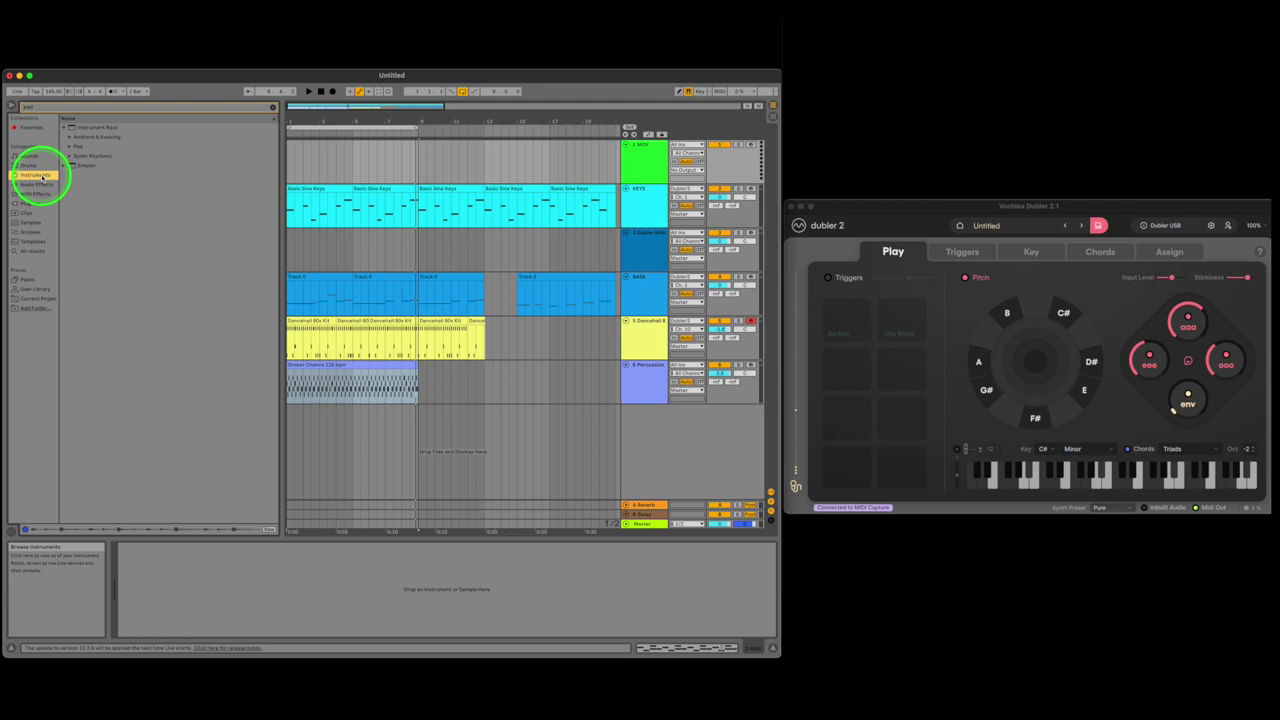
{"action": "left_click", "coordinate": [69, 147]}
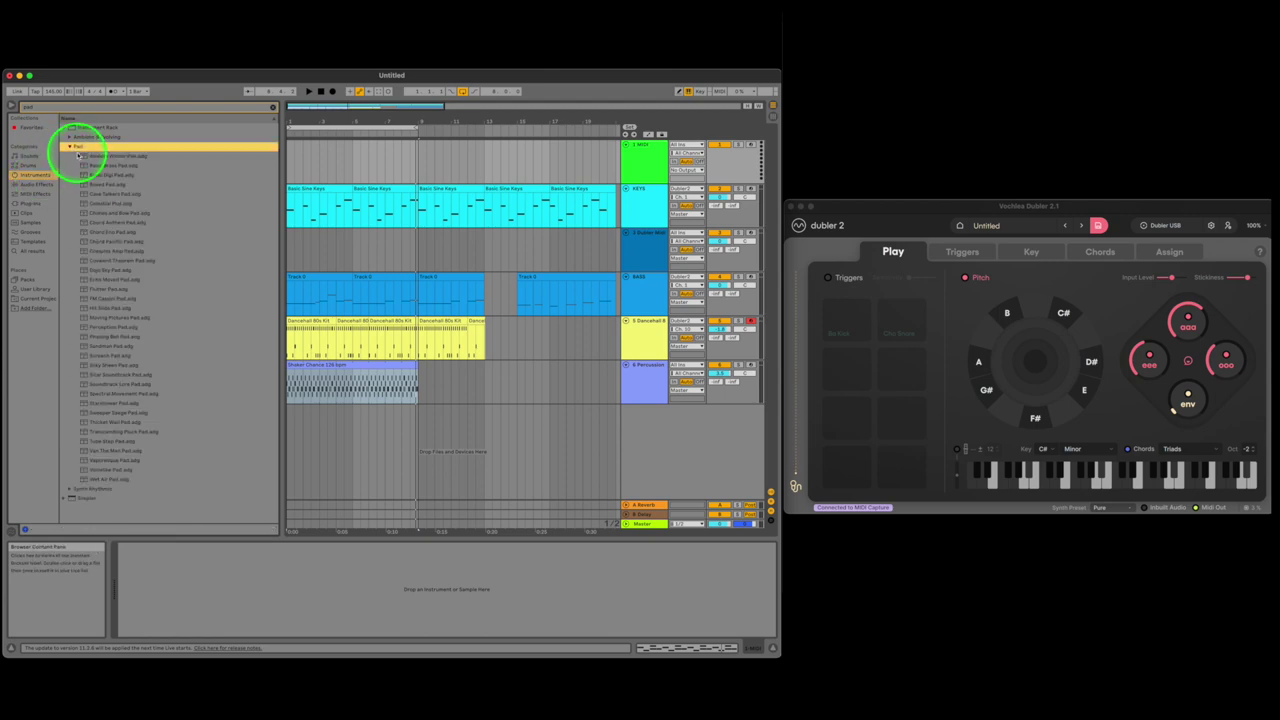
- Preview the pad presets and load Silky Sheen Pad onto the empty first MIDI track
{"action": "left_click", "coordinate": [128, 318]}
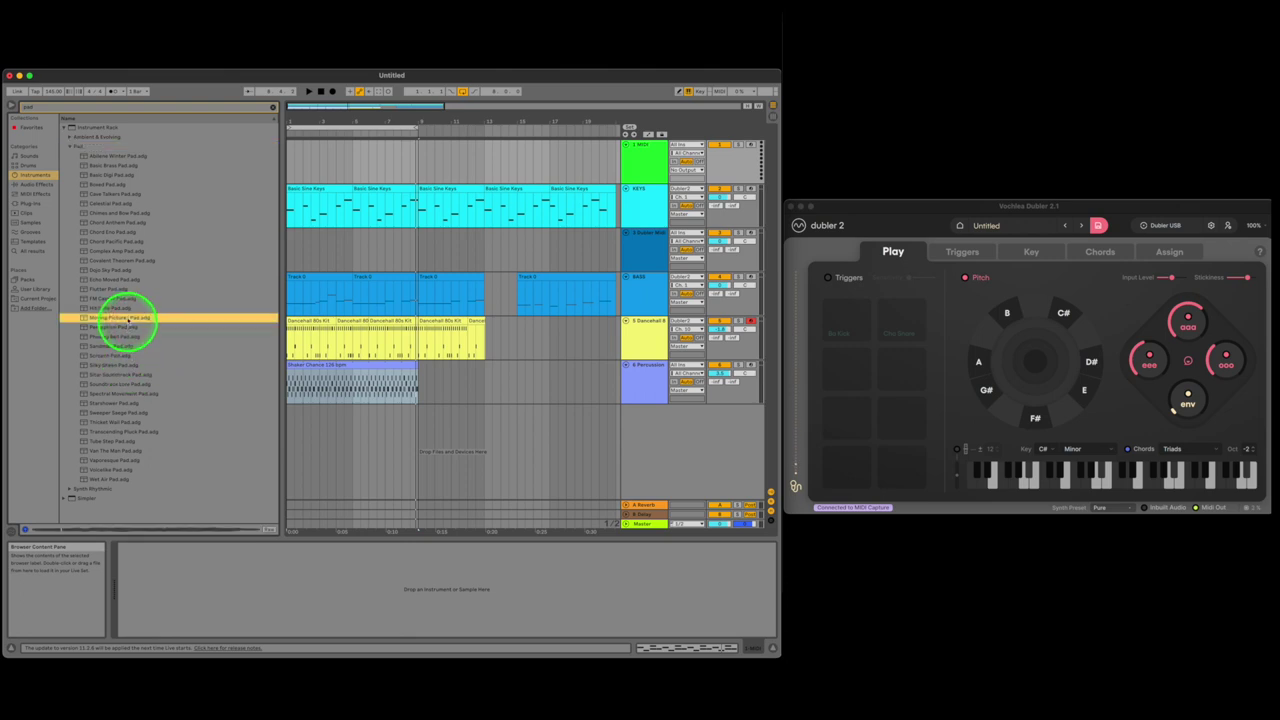
{"action": "left_click", "coordinate": [191, 366]}
{"action": "left_click_drag", "start_coordinate": [304, 340], "coordinate": [61, 365]}
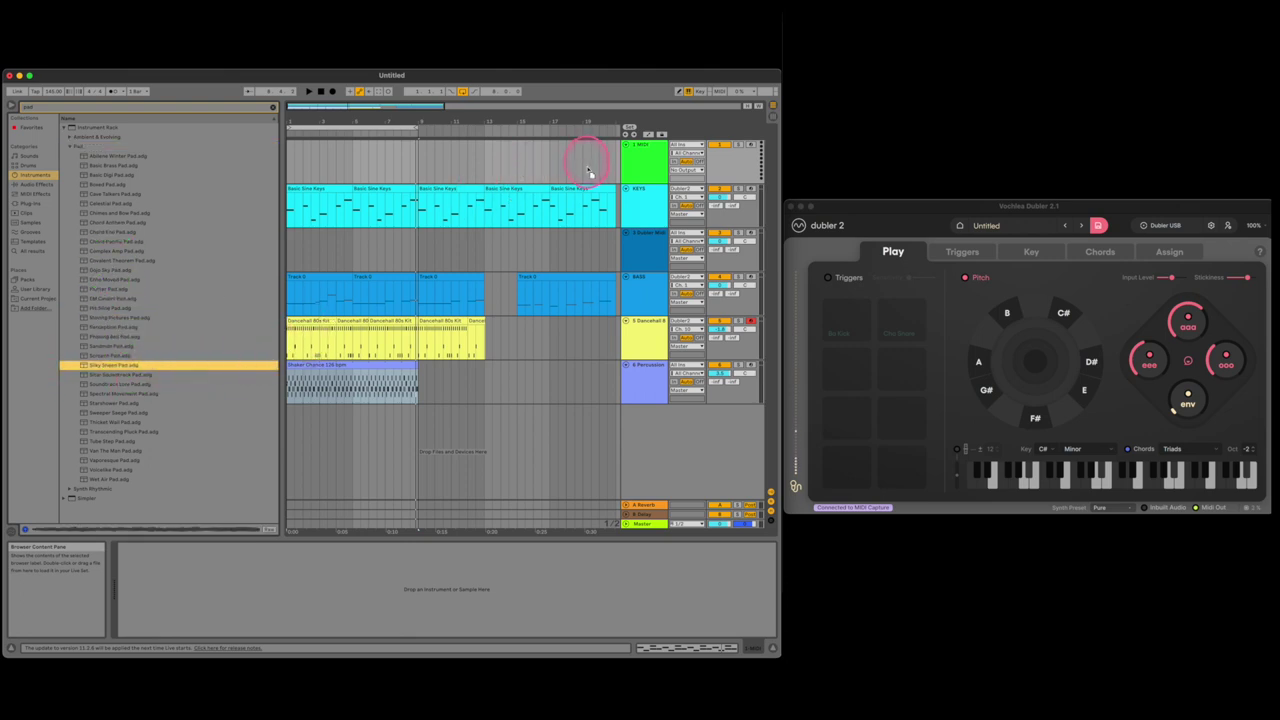
{"action": "left_click_drag", "start_coordinate": [648, 168], "coordinate": [648, 168]}
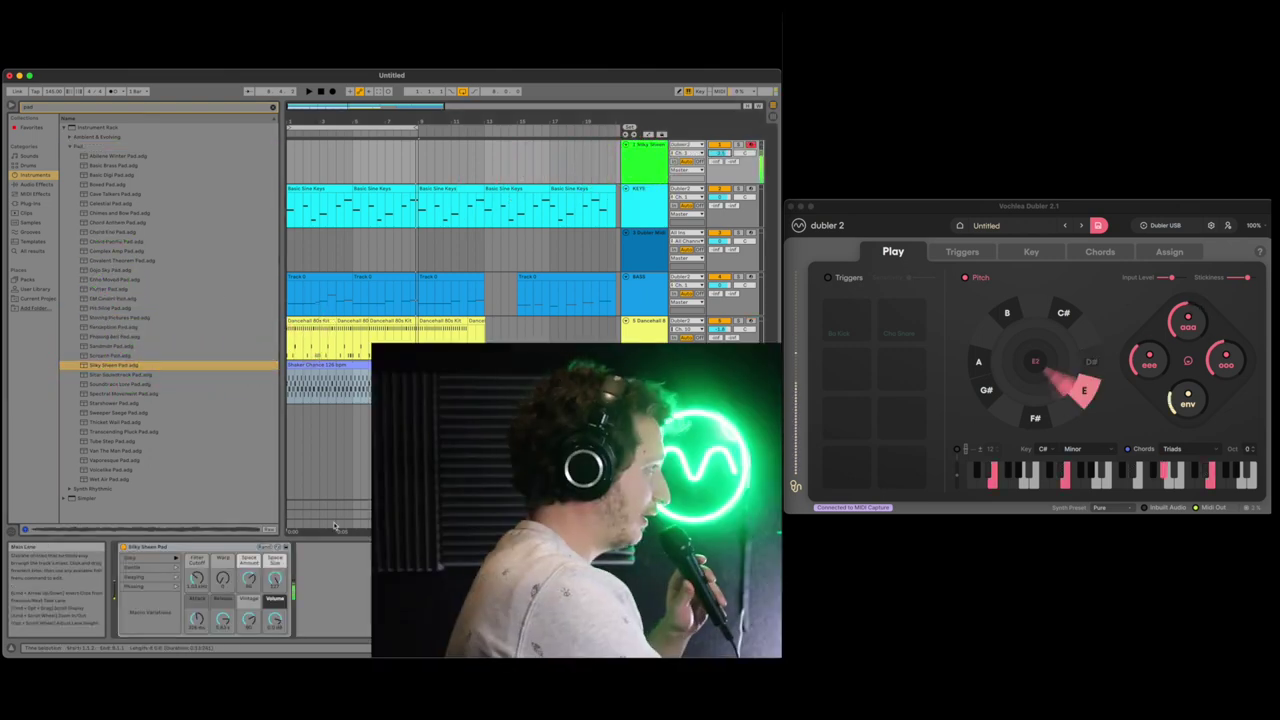
- Test the pad with sung chords and reduce its Filter Cutoff, Space Amount and Space Size macros
{"action": "left_click", "coordinate": [342, 528]}
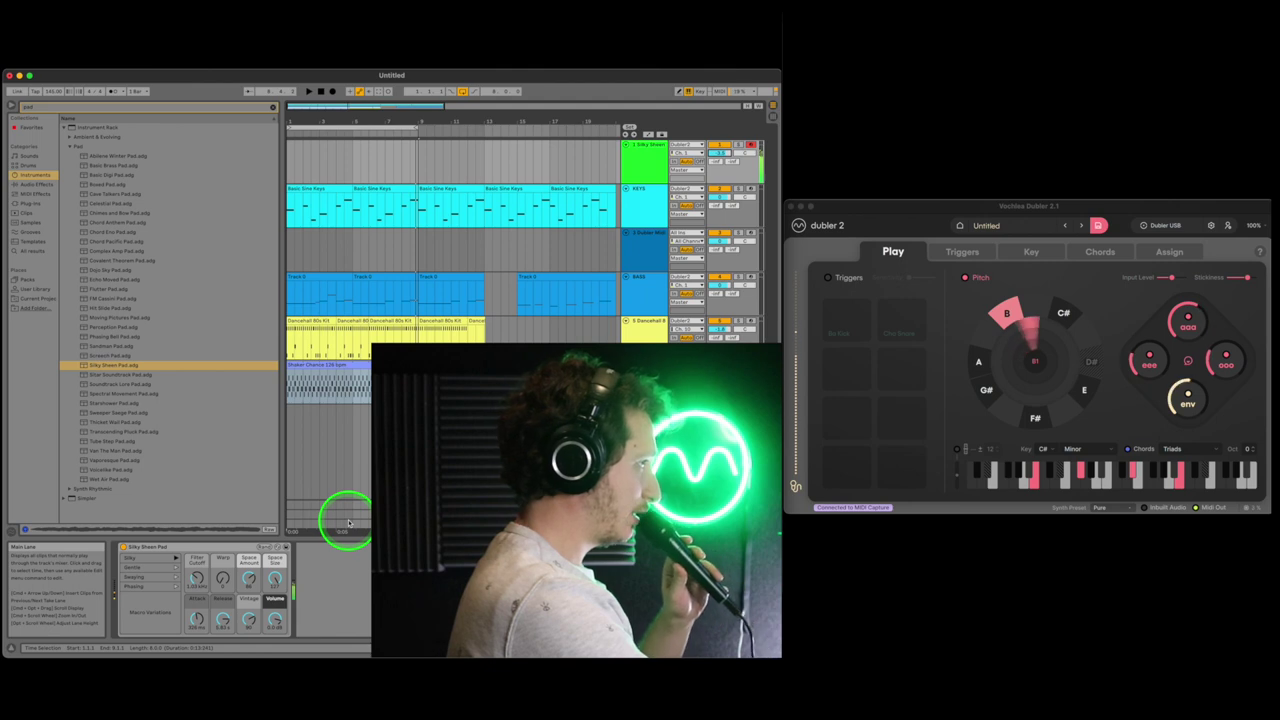
{"action": "left_click", "coordinate": [349, 522]}
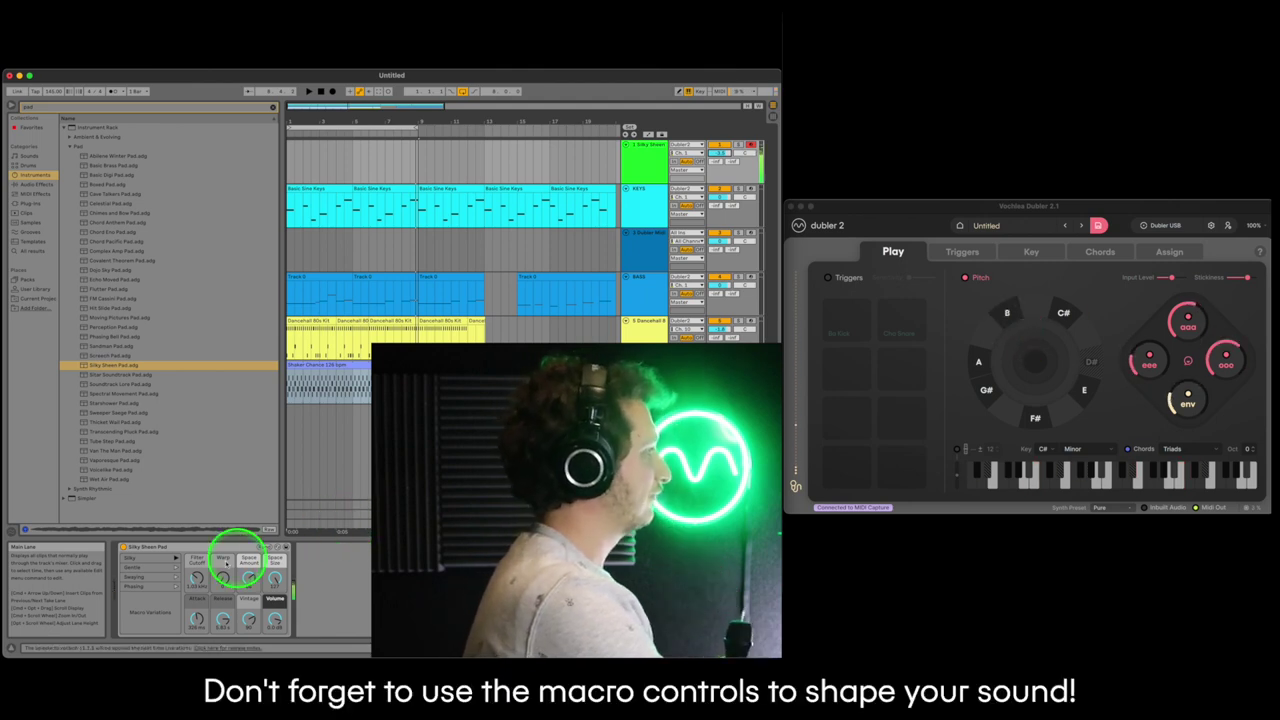
{"action": "left_click_drag", "start_coordinate": [199, 572], "coordinate": [275, 580]}
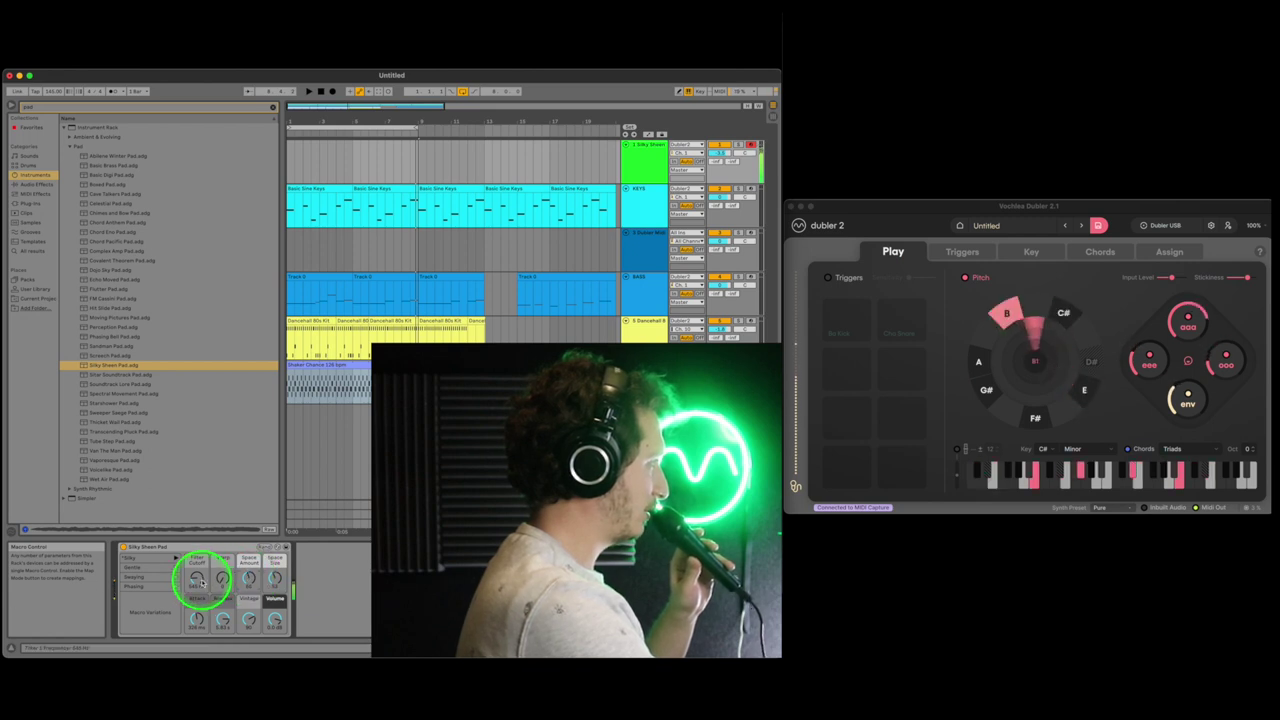
{"action": "left_click_drag", "start_coordinate": [203, 583], "coordinate": [203, 586]}
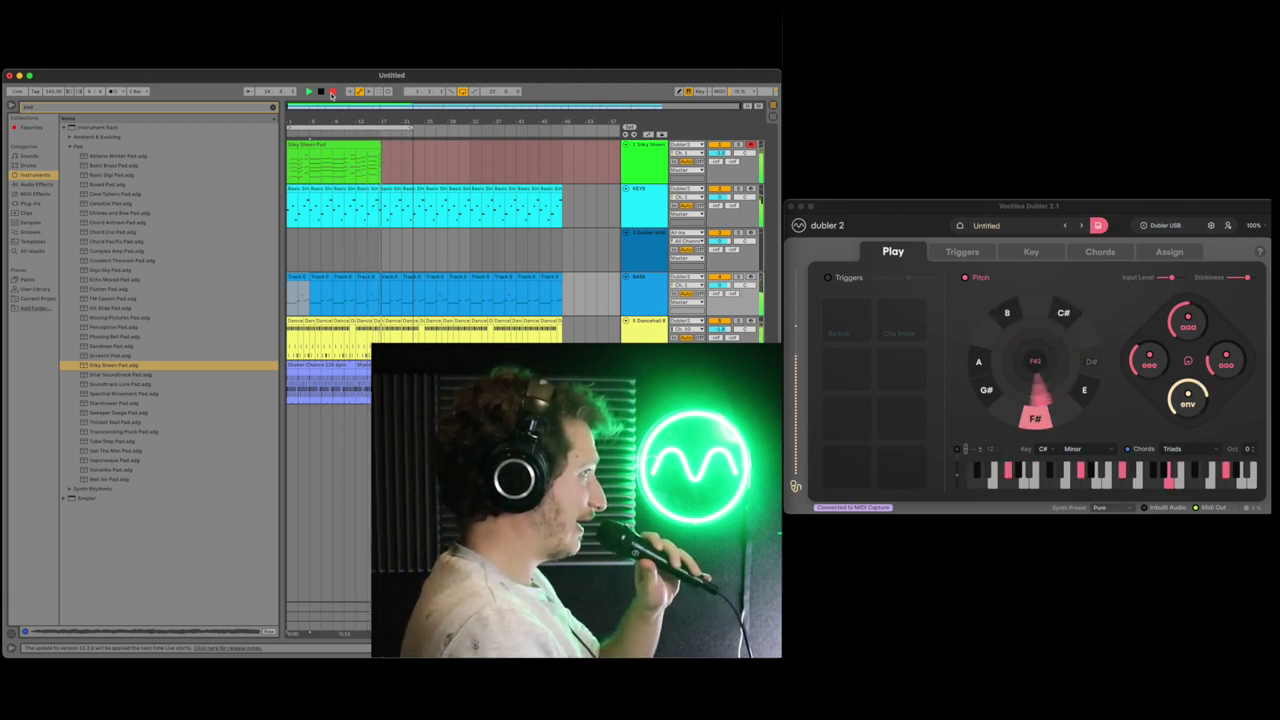
- Record the sung chords from bar 1 onto the Silky Sheen Pad track and stop the recording
{"action": "left_click", "coordinate": [332, 92]}
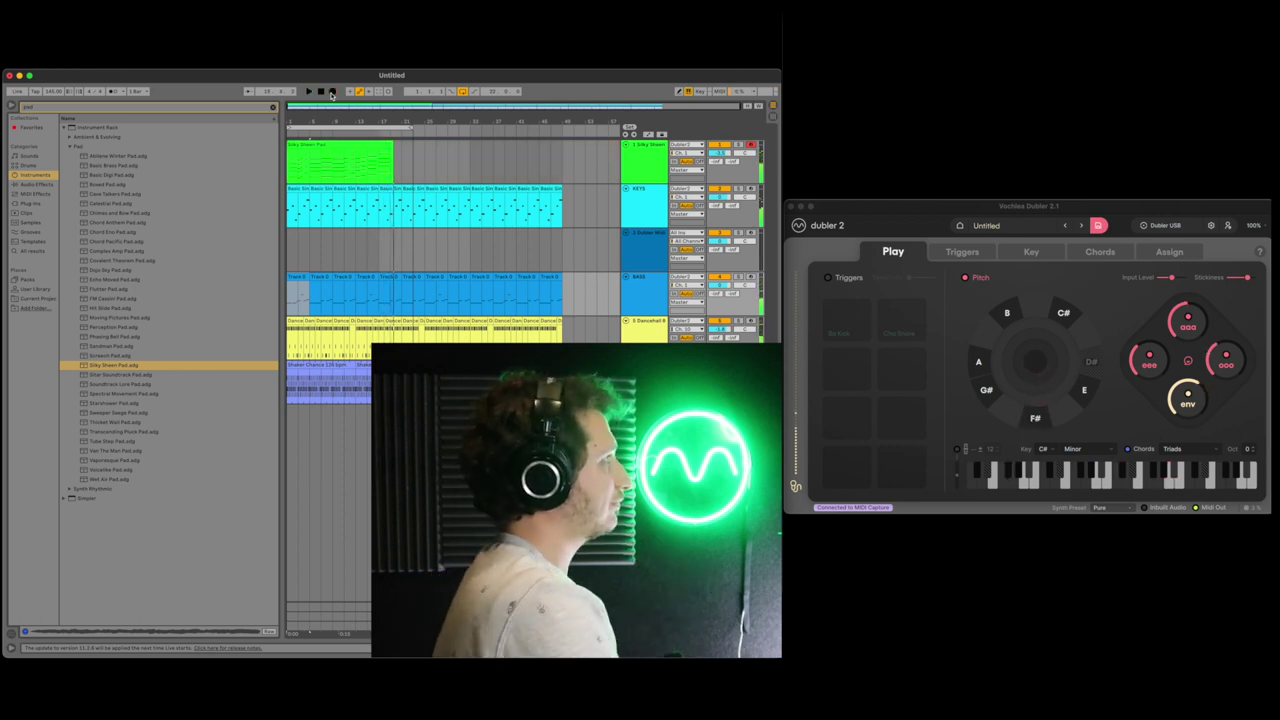
{"action": "left_click", "coordinate": [314, 75]}
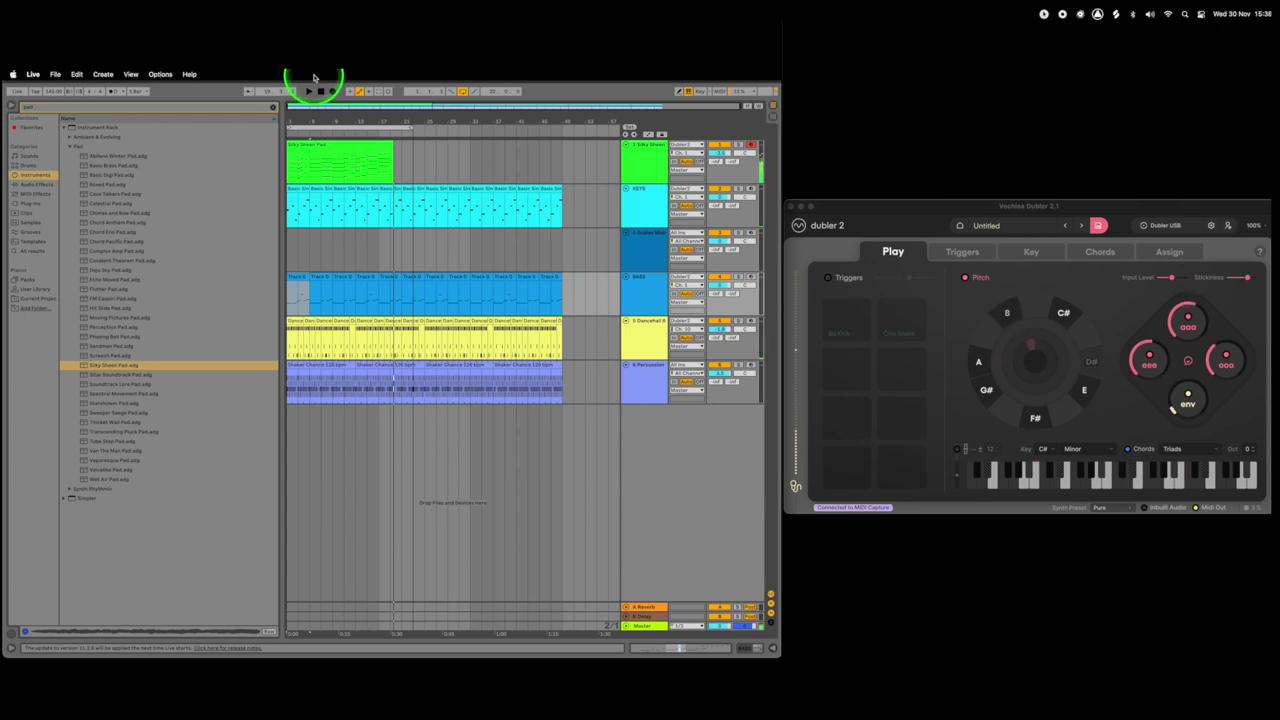
{"action": "left_click", "coordinate": [306, 110]}
{"action": "left_click", "coordinate": [333, 129]}
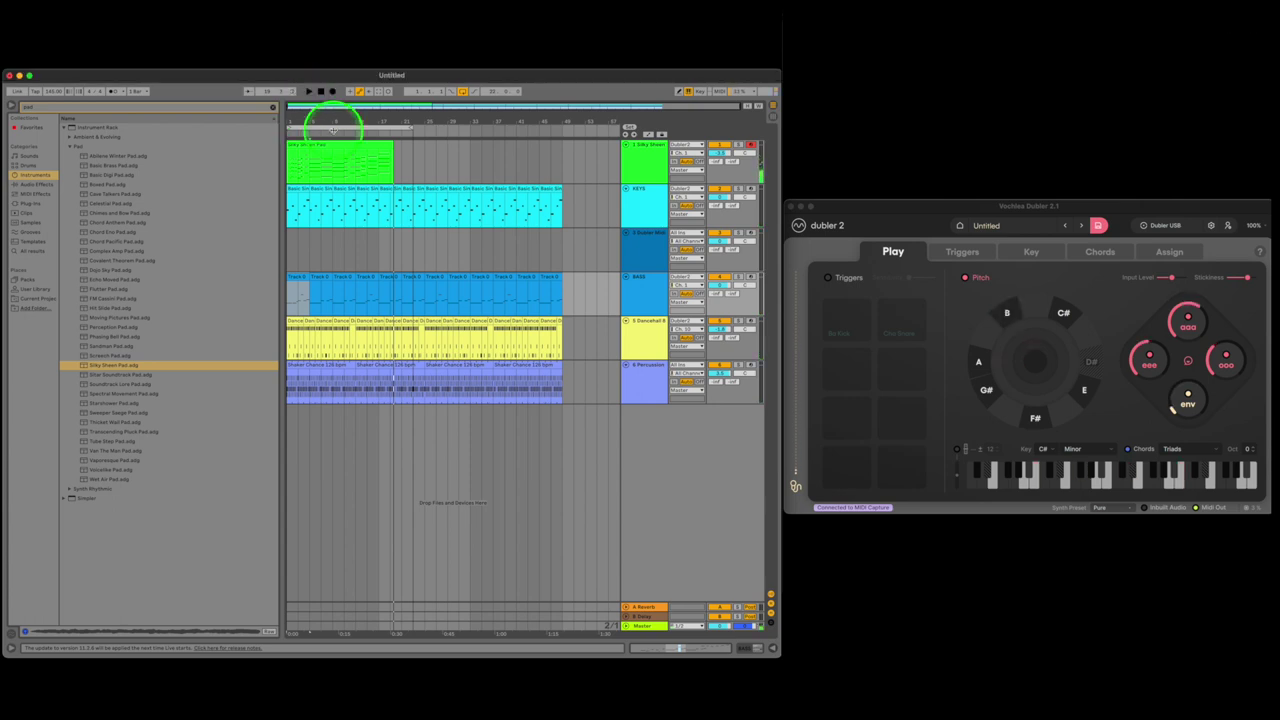
- Split a two-bar section out of the recorded Silky Sheen Pad clip and duplicate it to fill bars 17 to 25
{"action": "left_click", "coordinate": [389, 151]}
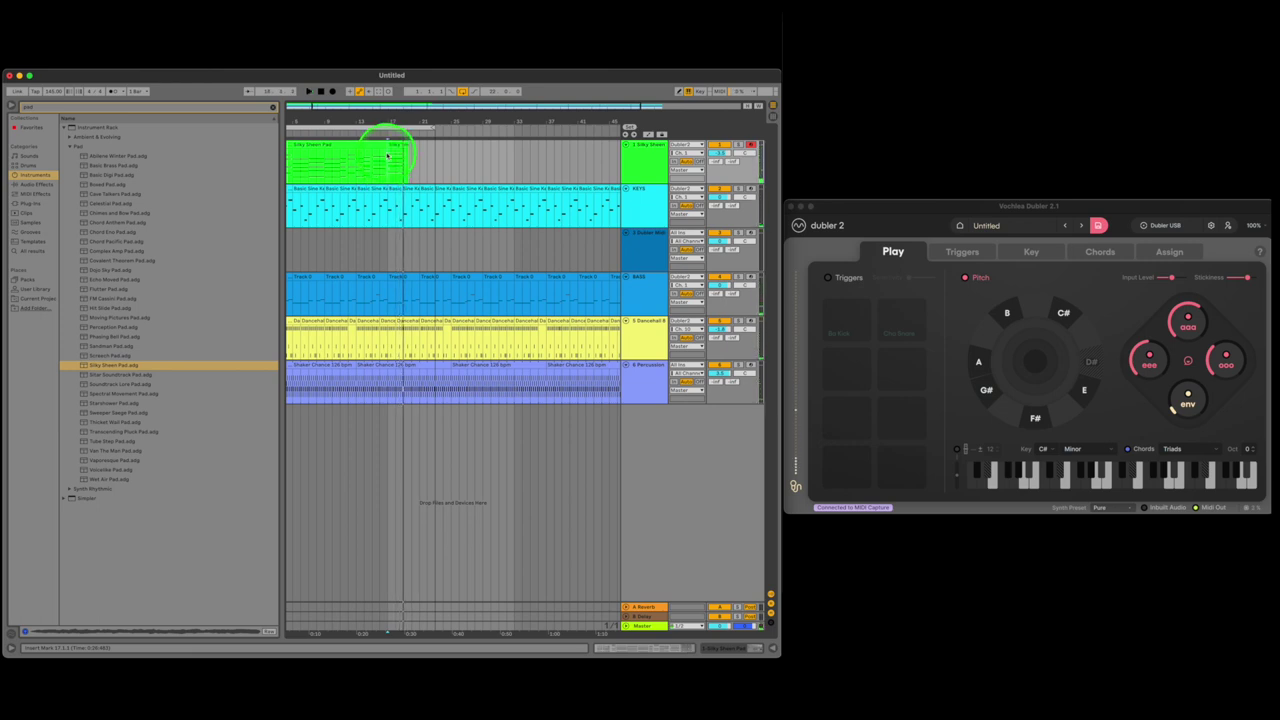
{"action": "left_click", "coordinate": [373, 160]}
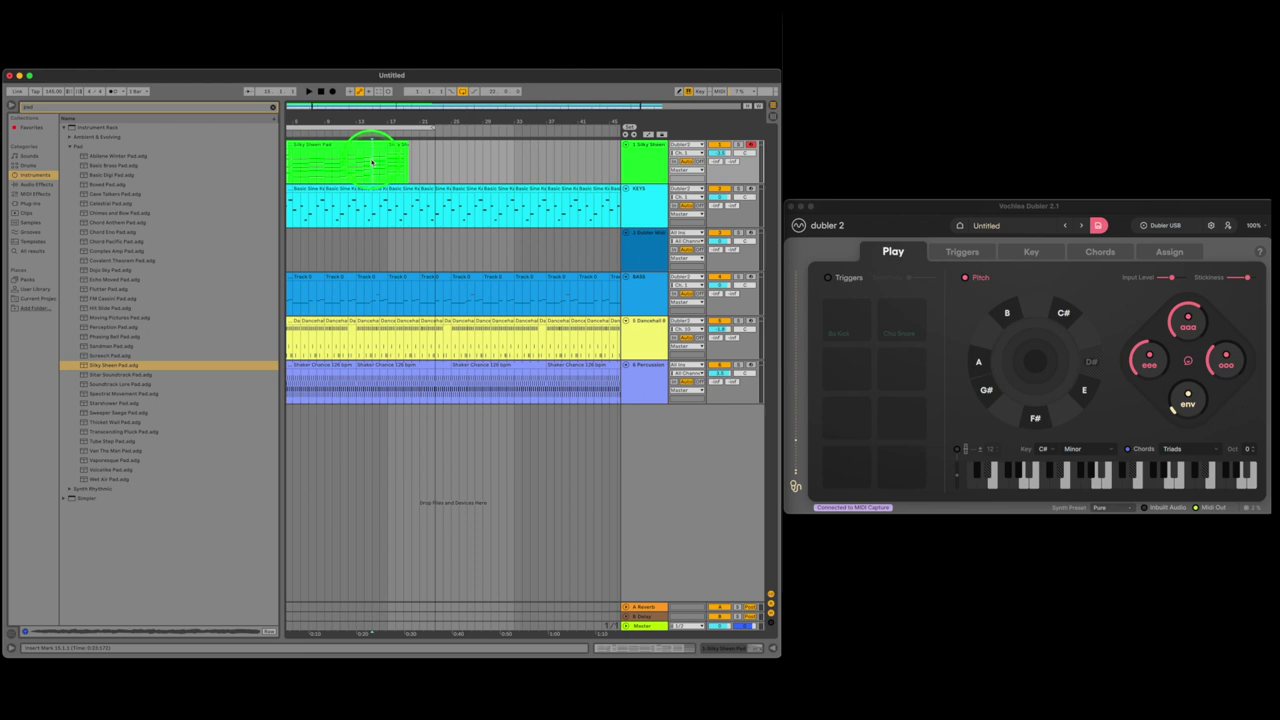
{"action": "left_click_drag", "start_coordinate": [377, 146], "coordinate": [415, 152]}
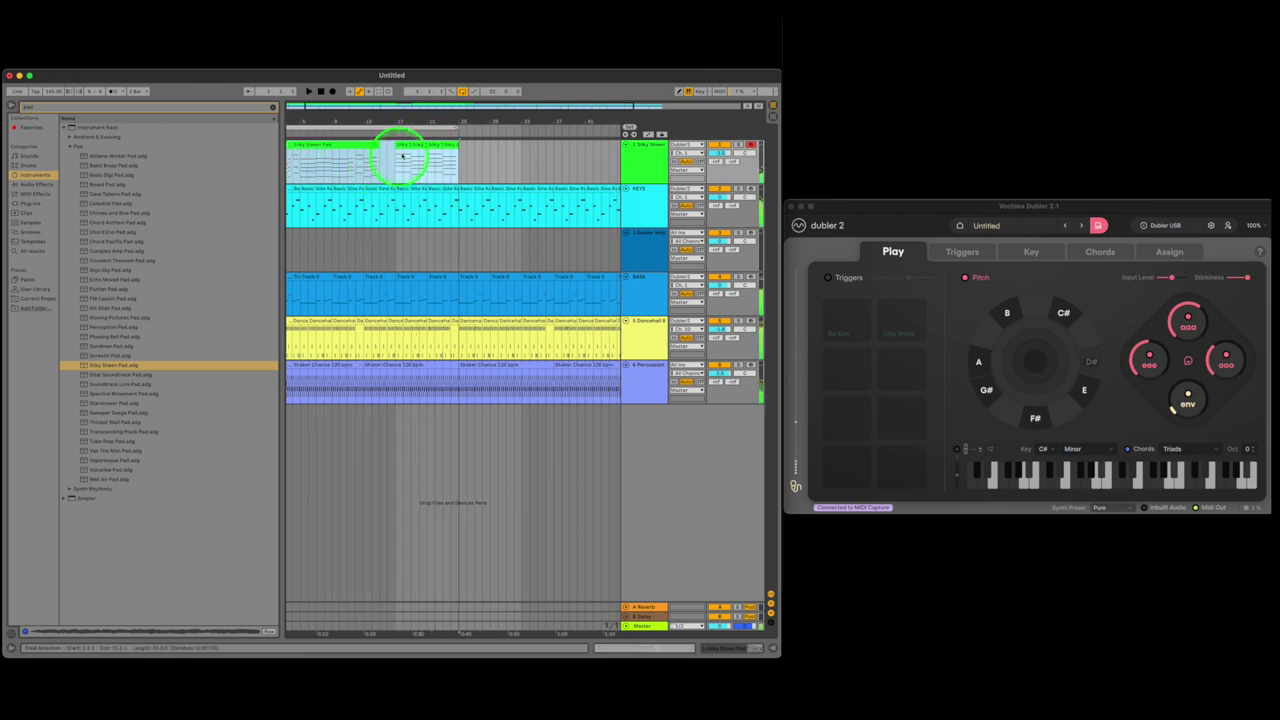
{"action": "left_click", "coordinate": [403, 154]}
{"action": "left_click", "coordinate": [404, 147]}
{"action": "scroll", "coordinate": [405, 148], "scroll_direction": "left", "scroll_amount": 2}
{"action": "left_click_drag", "start_coordinate": [405, 150], "coordinate": [432, 147]}
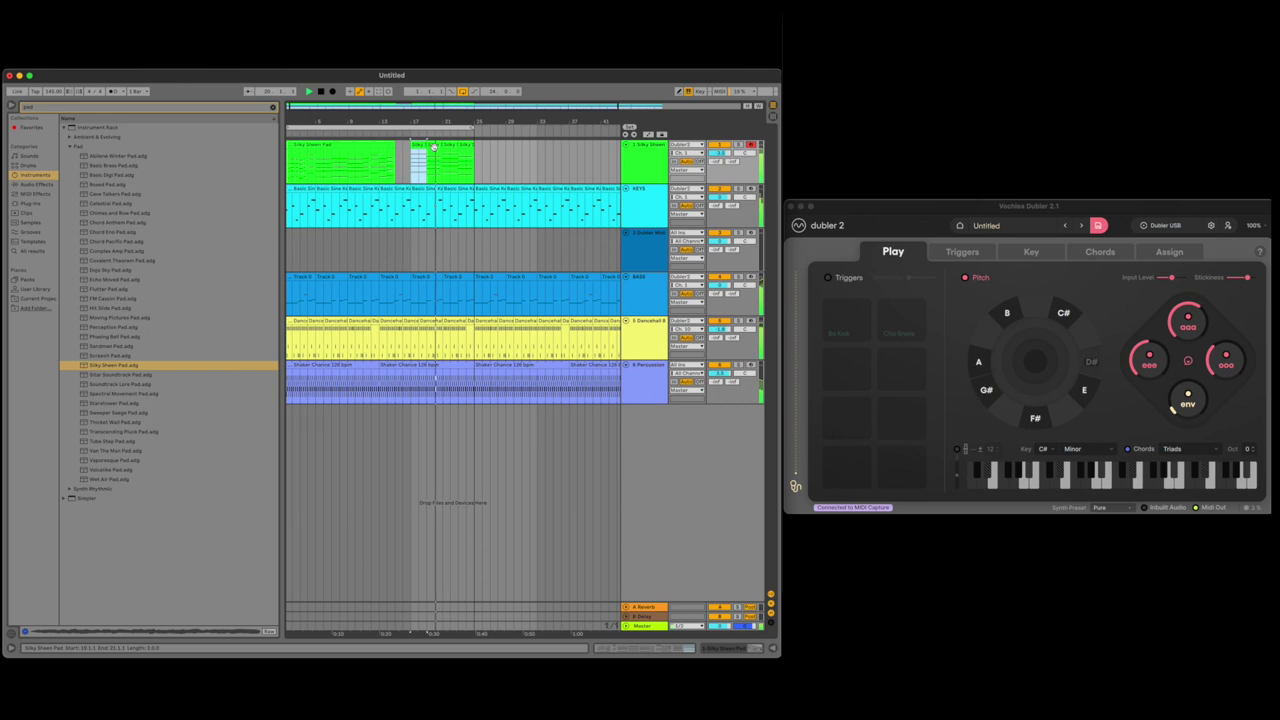
- Lower the Silky Sheen Pad track's volume and set the loop region to bars 17 to 25
{"action": "left_click", "coordinate": [722, 160]}
{"action": "left_click", "coordinate": [724, 153]}
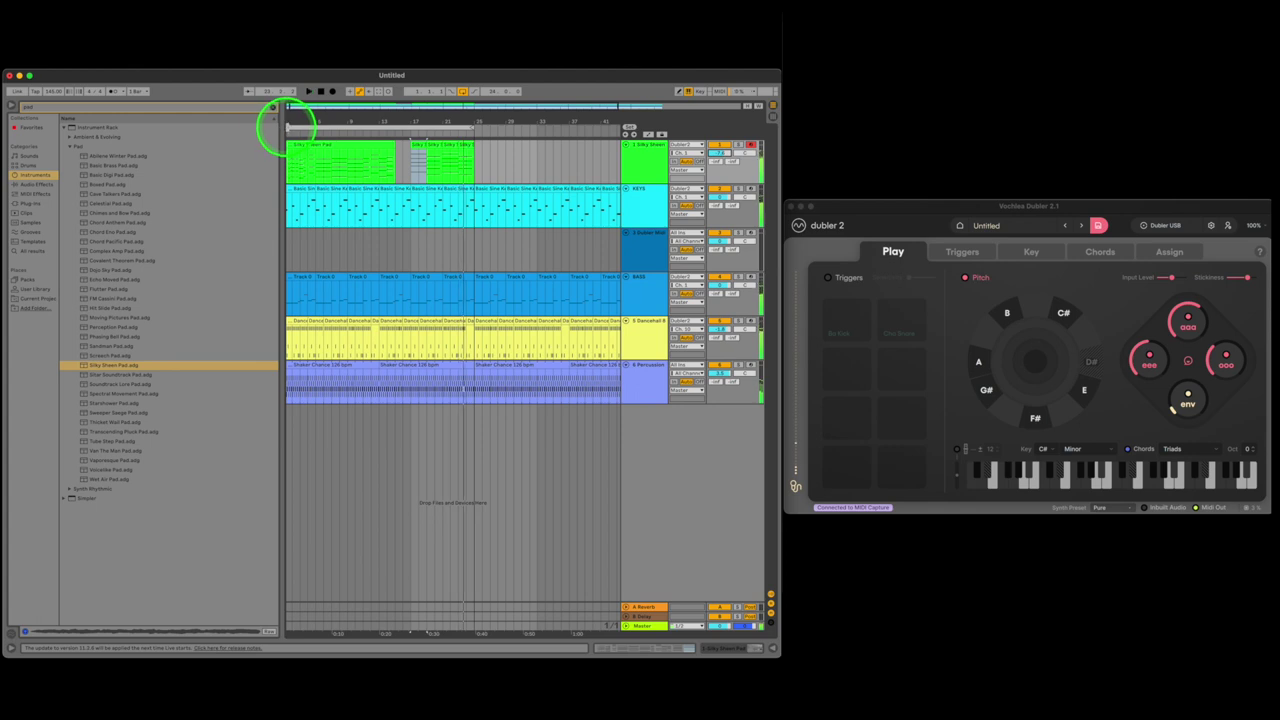
{"action": "left_click_drag", "start_coordinate": [286, 127], "coordinate": [412, 128]}
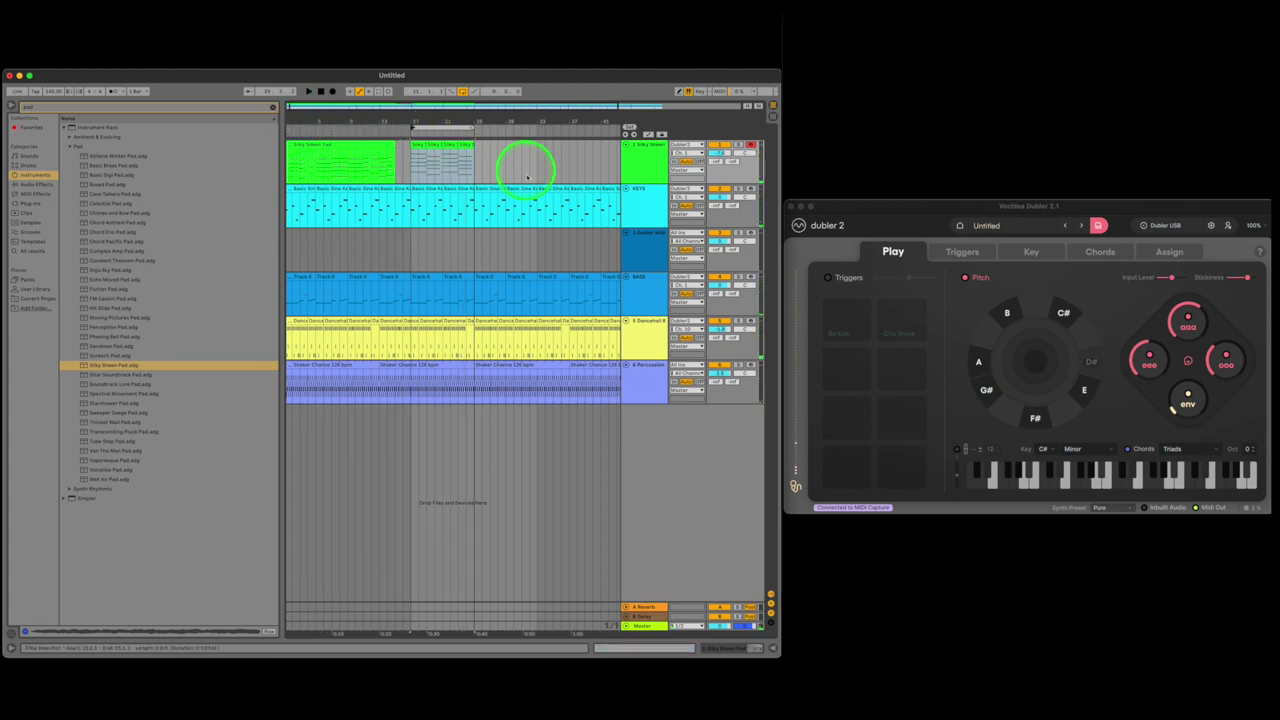
{"action": "left_click", "coordinate": [470, 127]}
- Play the loop, show the Silky Sheen Pad's macros and set its Filter Cutoff to about 328 Hz
{"action": "left_click", "coordinate": [645, 160]}
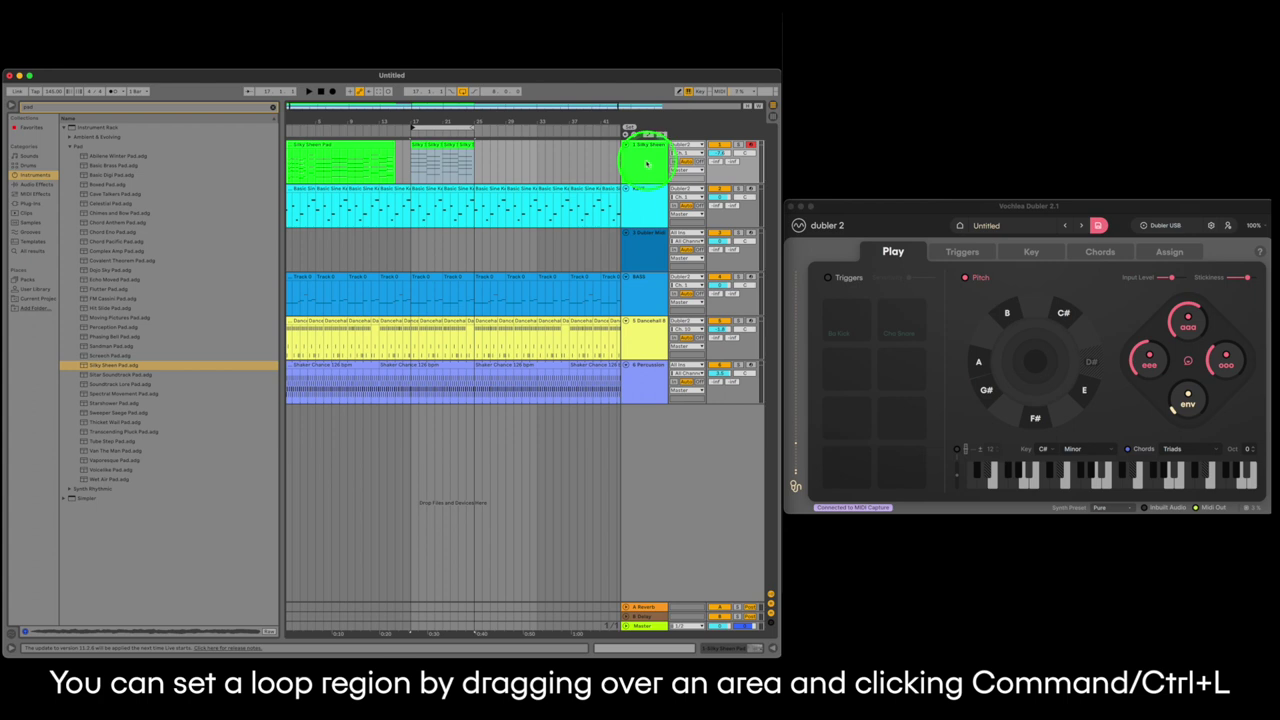
{"action": "key", "text": "space"}
{"action": "double_click", "coordinate": [645, 160]}
{"action": "left_click", "coordinate": [286, 543]}
{"action": "left_click", "coordinate": [215, 588]}
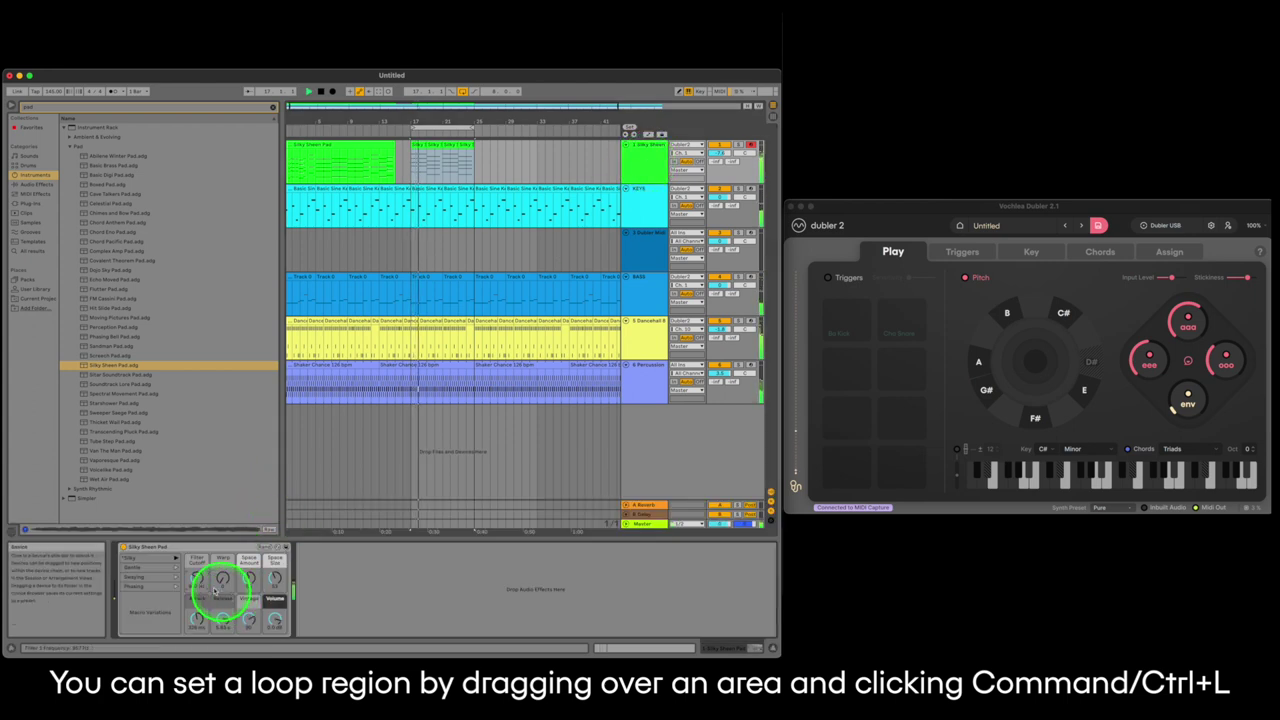
{"action": "left_click_drag", "start_coordinate": [213, 590], "coordinate": [198, 576]}
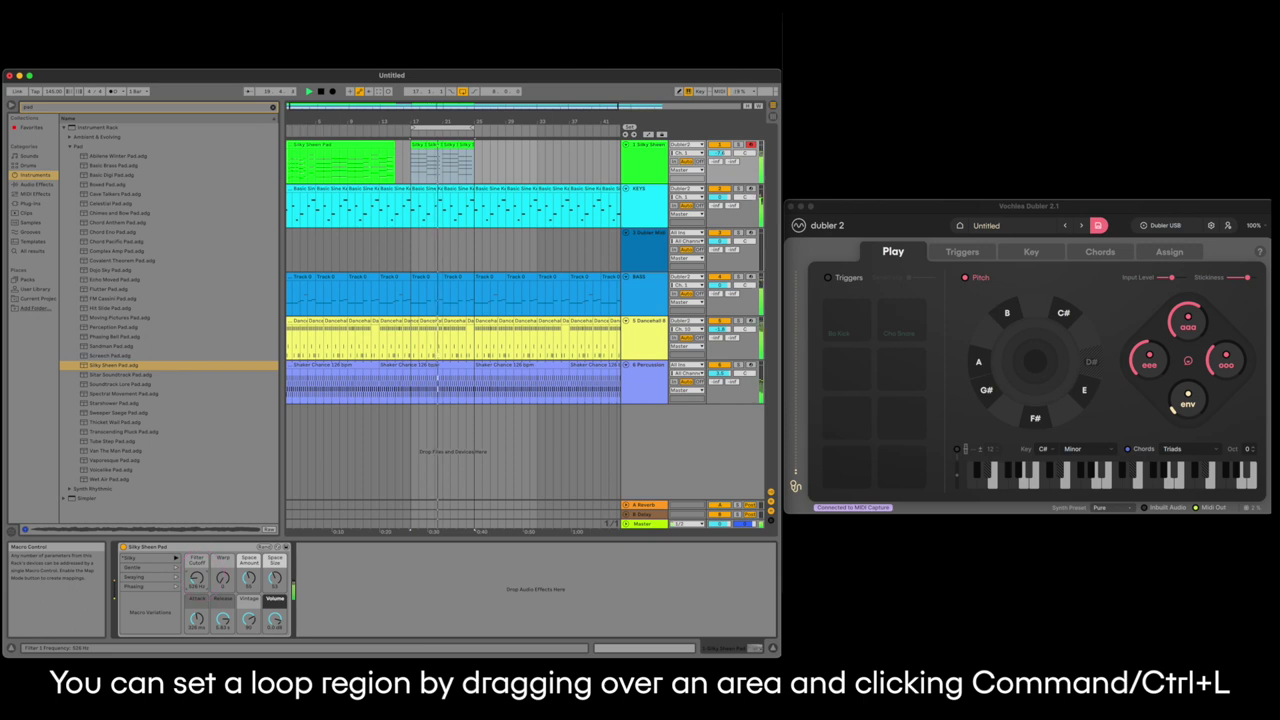
{"action": "left_click", "coordinate": [197, 577]}
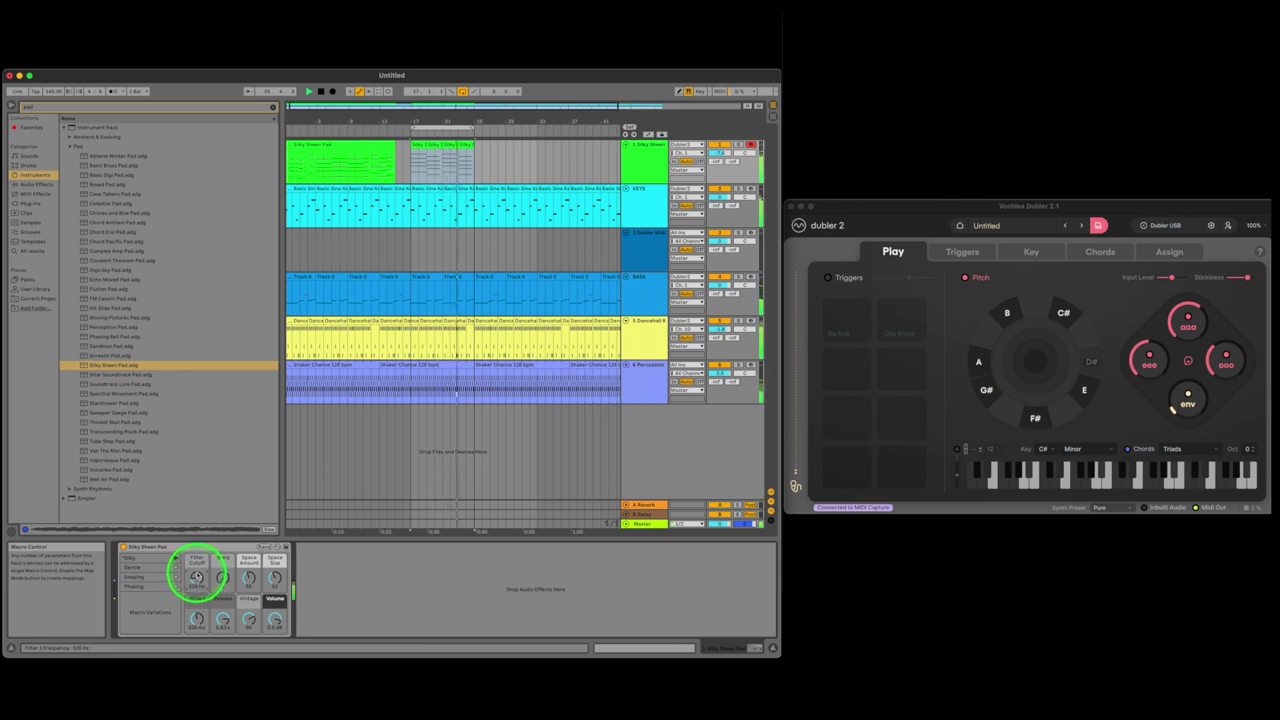
- Select the Dancehall 80s Kit drums from bar 21 to 25 and raise the track's volume
{"action": "left_click", "coordinate": [339, 356]}
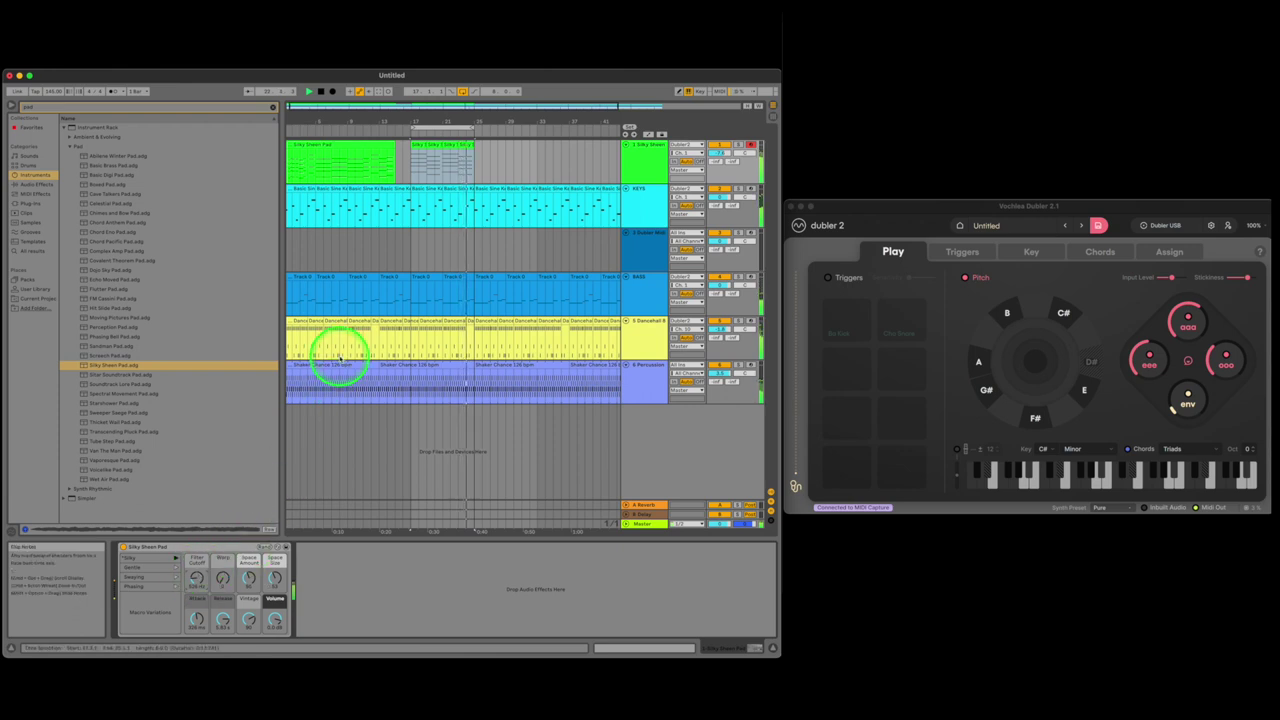
{"action": "left_click_drag", "start_coordinate": [357, 350], "coordinate": [480, 328]}
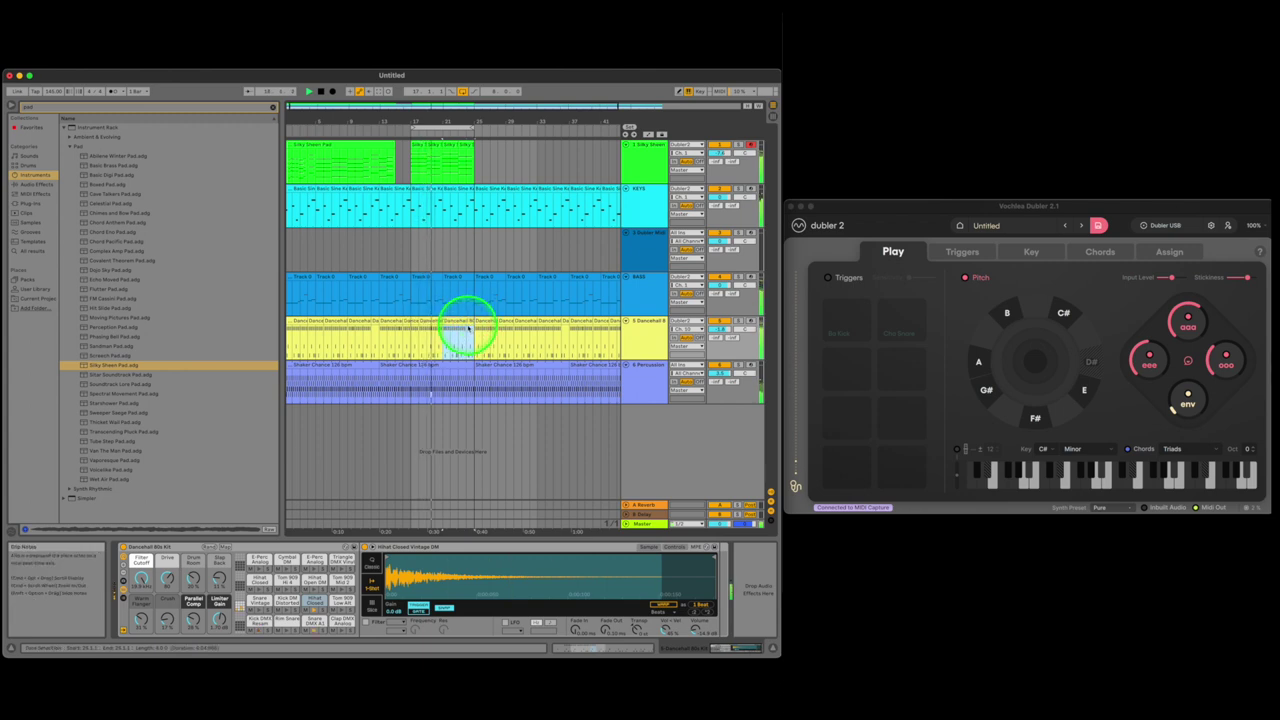
{"action": "left_click_drag", "start_coordinate": [712, 329], "coordinate": [713, 318]}
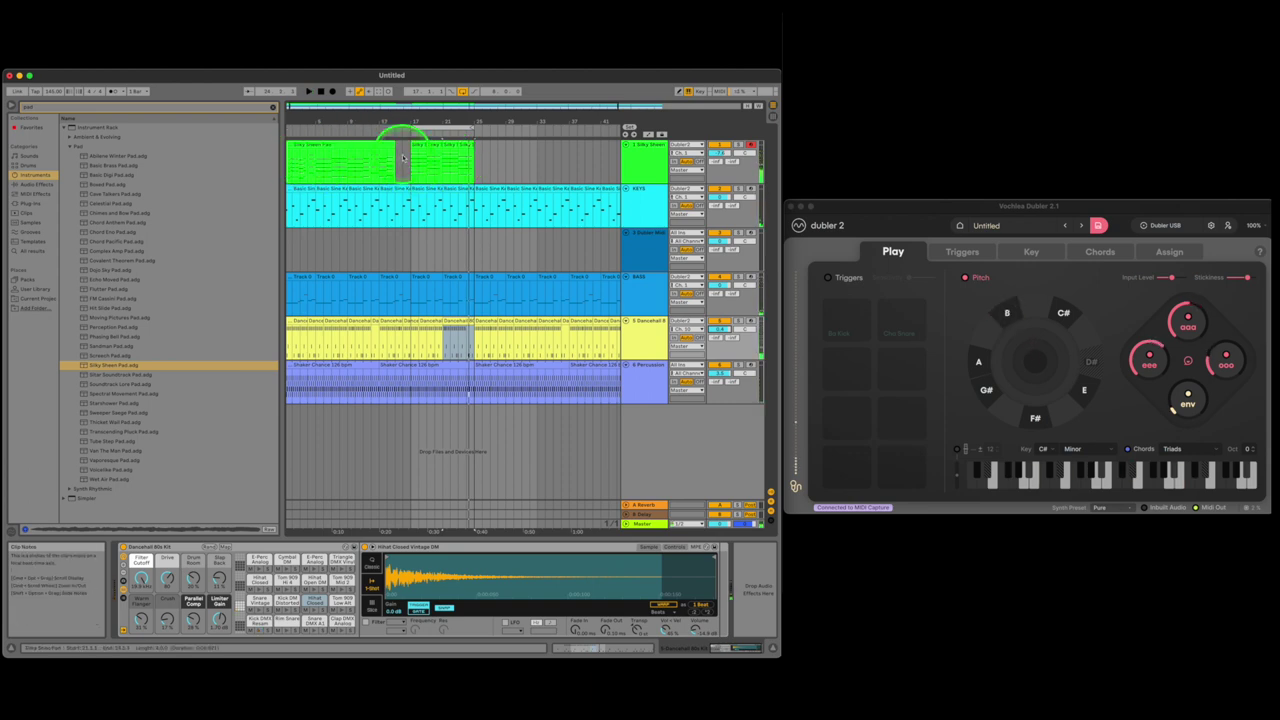
- Rearrange the Silky Sheen Pad clips in bars 17 to 25 into two four-bar clips
{"action": "left_click", "coordinate": [457, 152]}
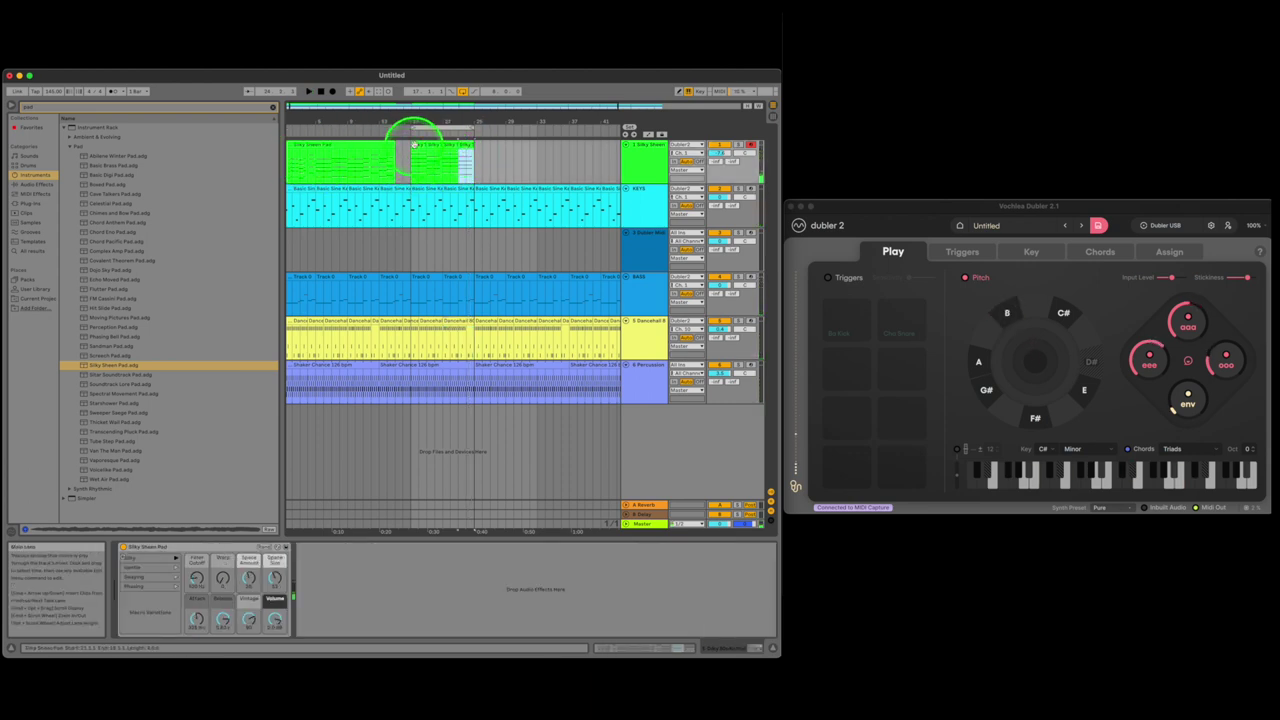
{"action": "left_click", "coordinate": [415, 145]}
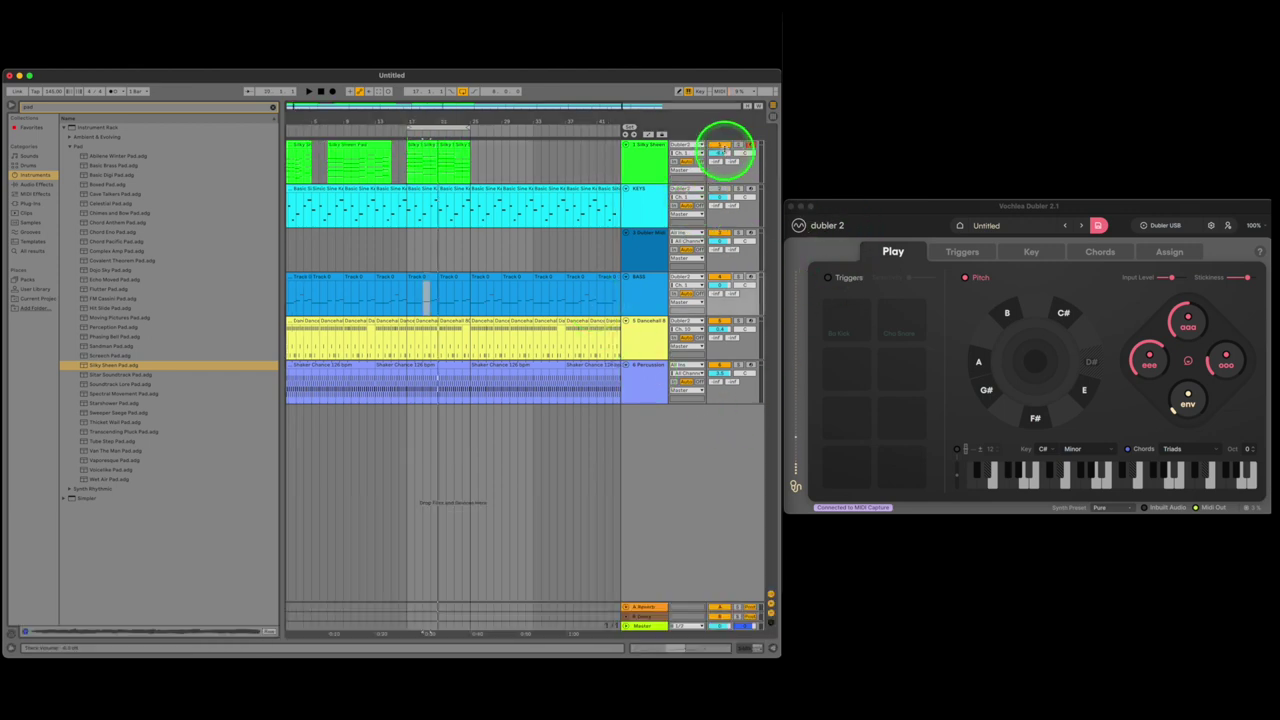
- Adjust the Silky Sheen Pad track's volume and pan it slightly to the left
{"action": "left_click", "coordinate": [718, 196]}
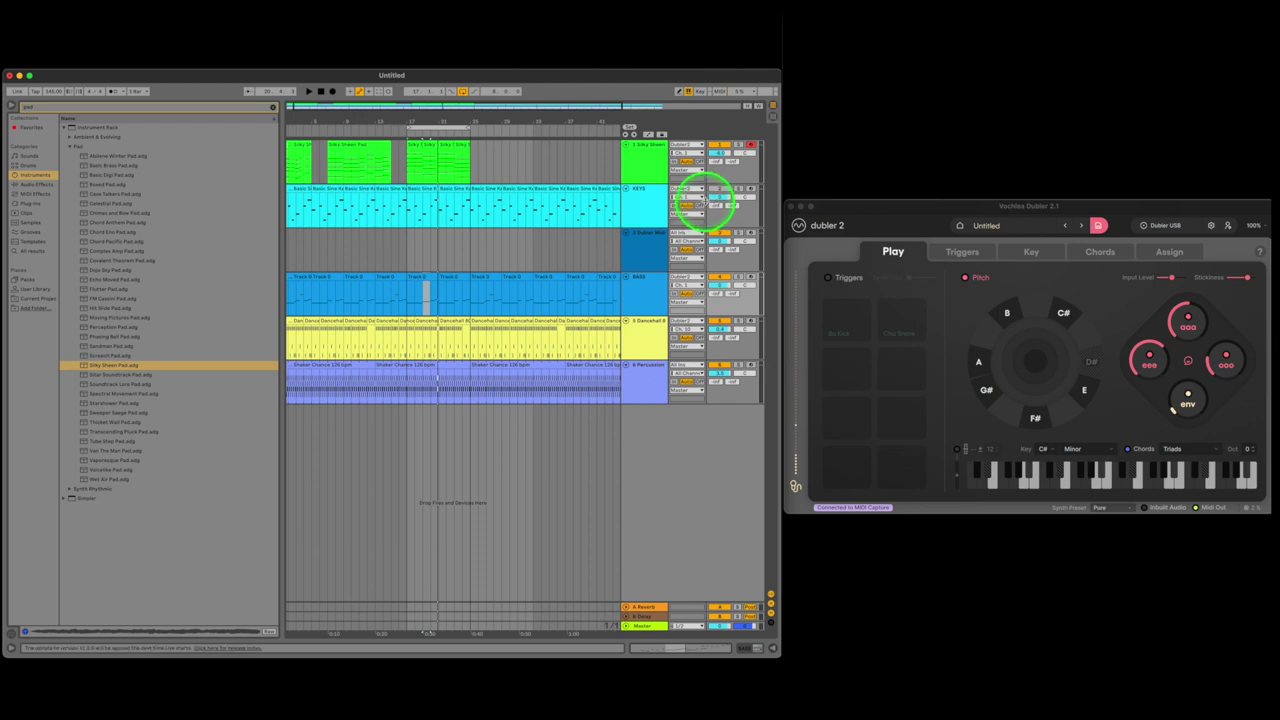
{"action": "left_click", "coordinate": [720, 147]}
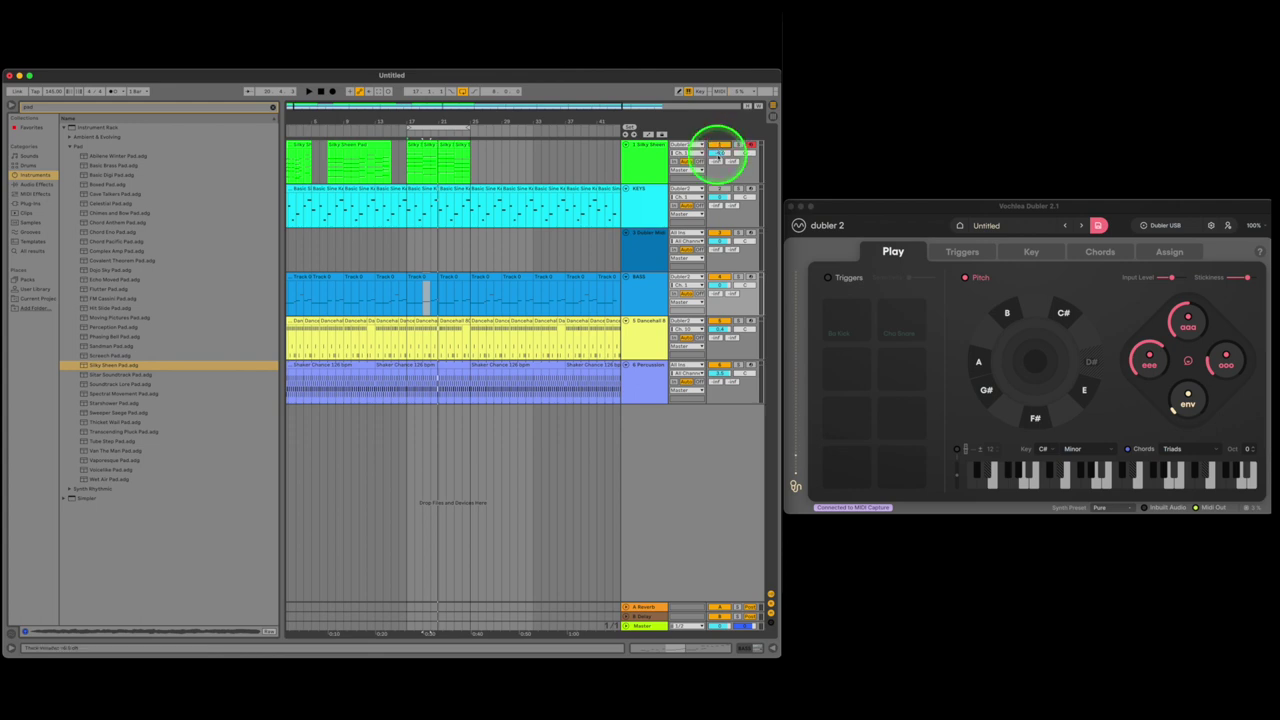
{"action": "left_click_drag", "start_coordinate": [745, 153], "coordinate": [745, 175]}
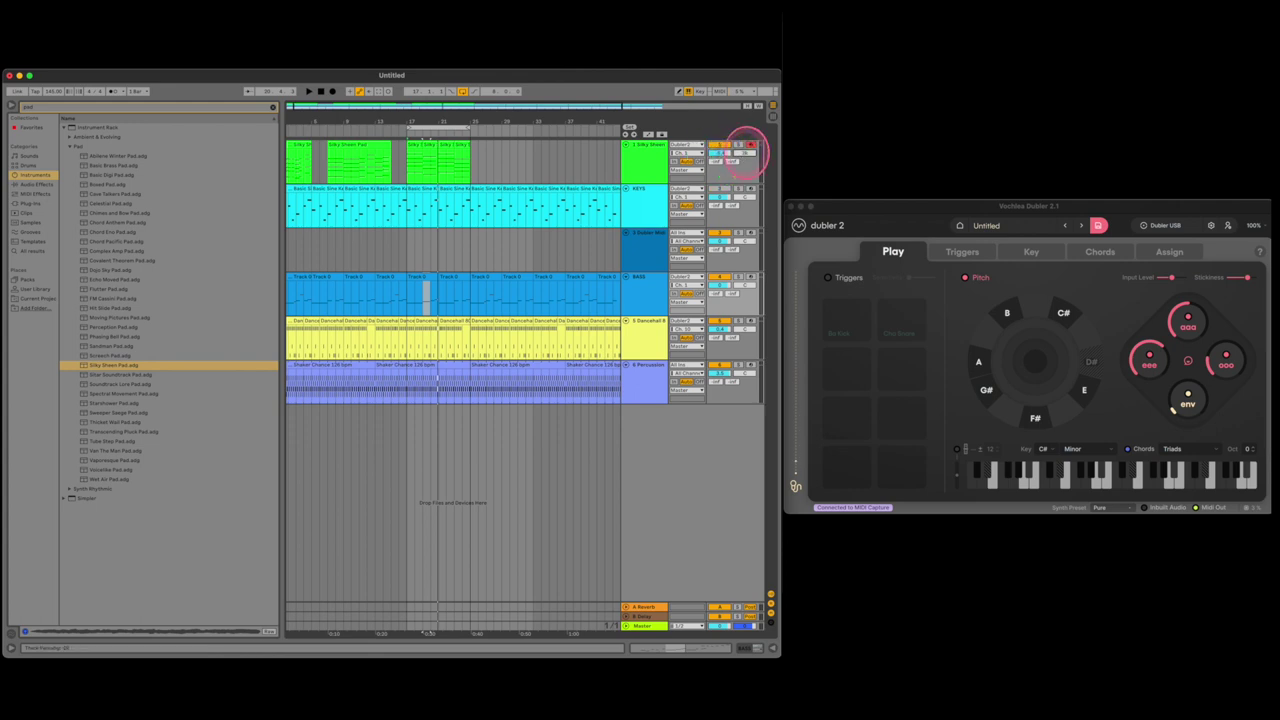